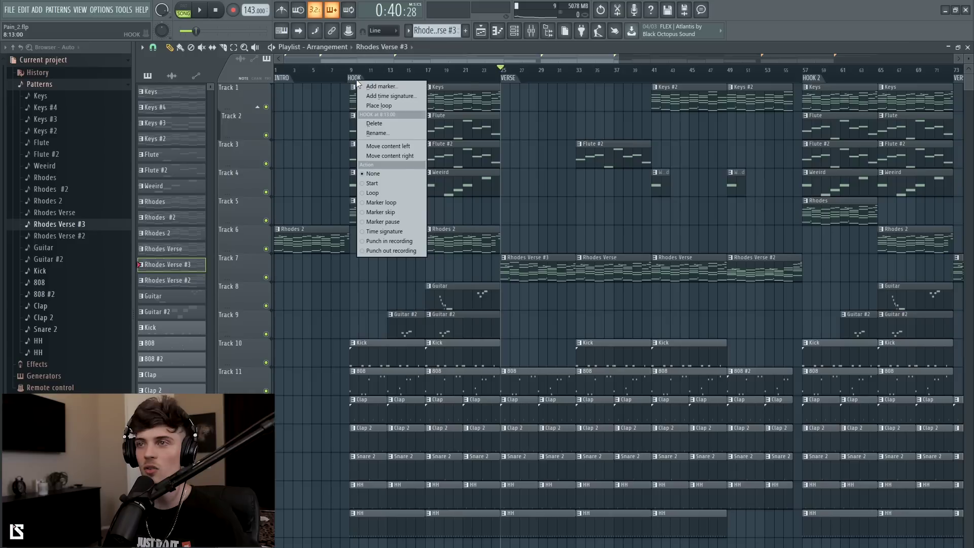
click(390, 156)
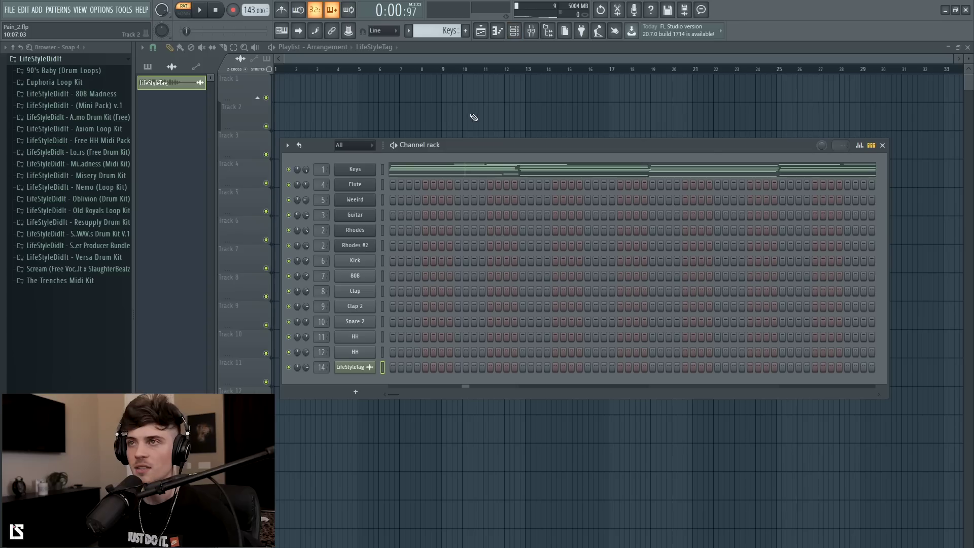
Step: Rename the misspelled Weeird channel in the channel rack as Weird and close the rack
click(444, 96)
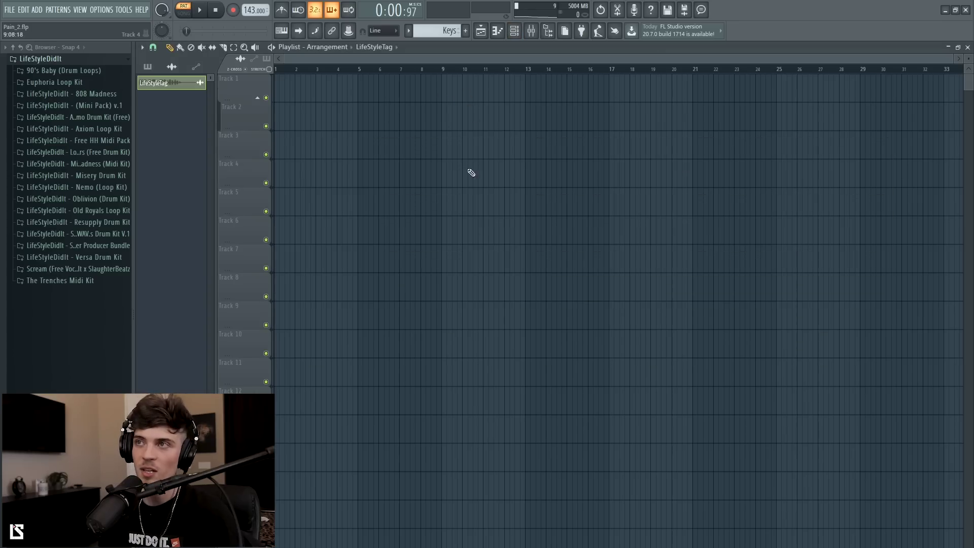
click(519, 35)
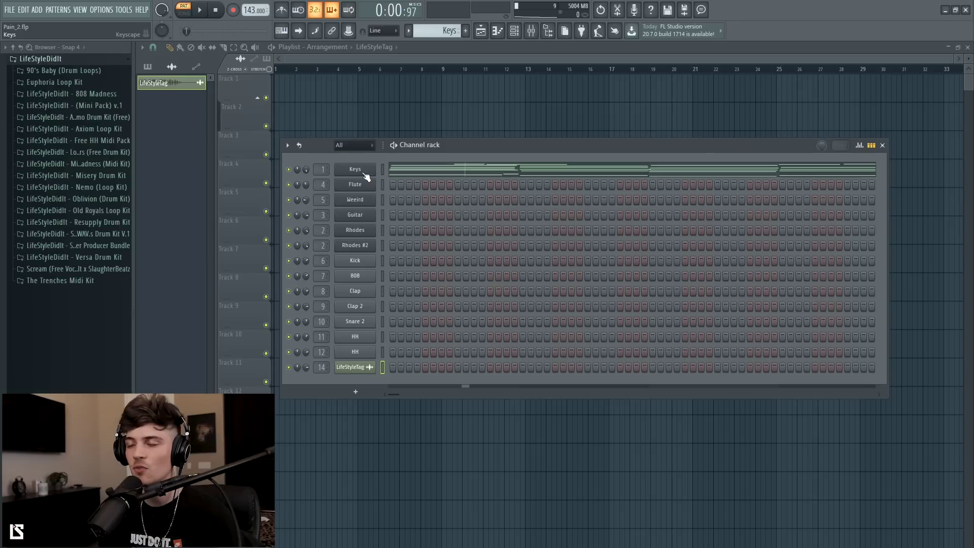
shift+click(364, 203)
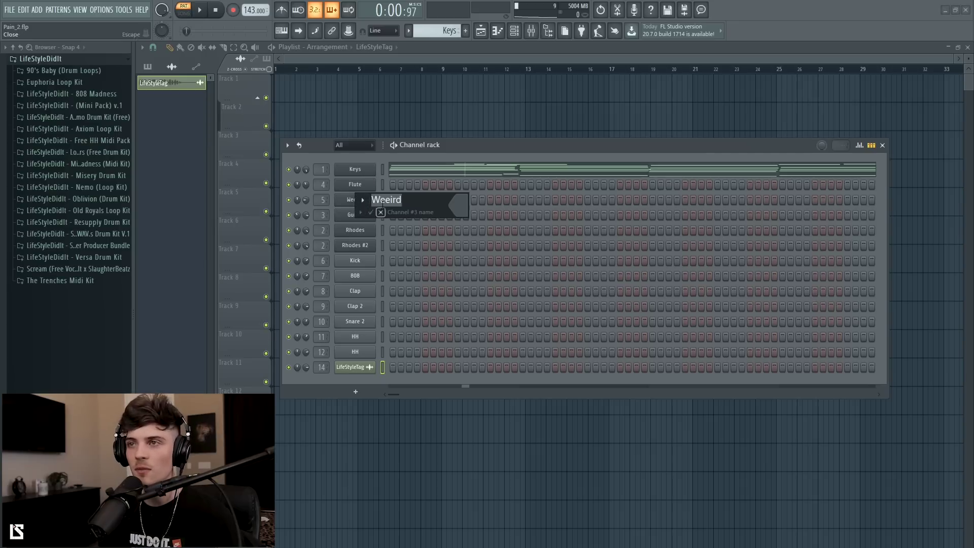
key(Return)
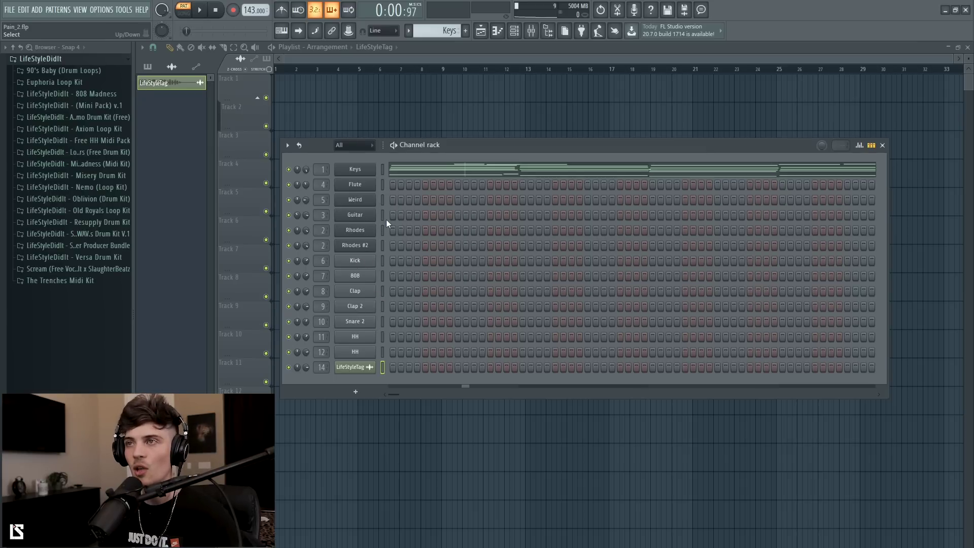
key(F6)
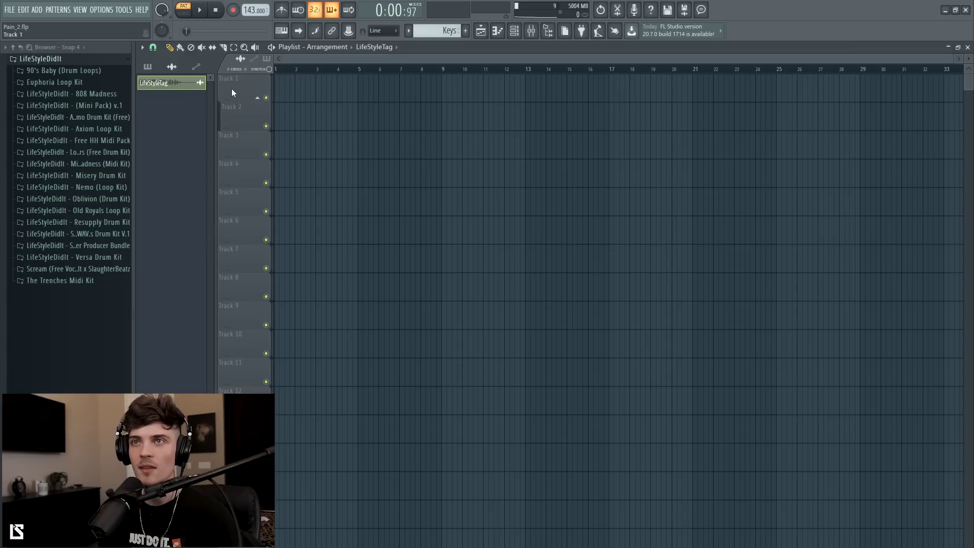
Step: Show the project's patterns in the playlist picker and go through Keys, HH, Flute and Rhodes Verse
click(148, 66)
click(163, 84)
click(178, 321)
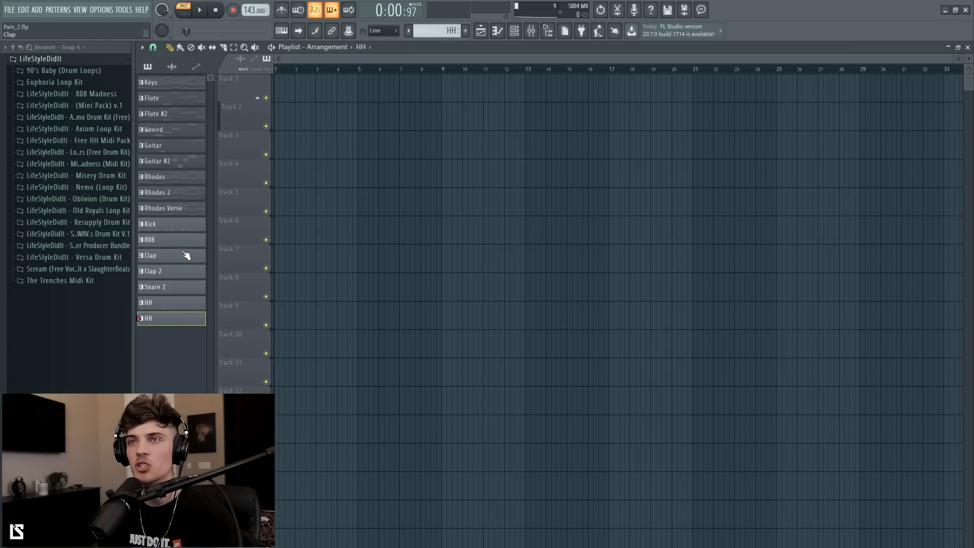
click(168, 100)
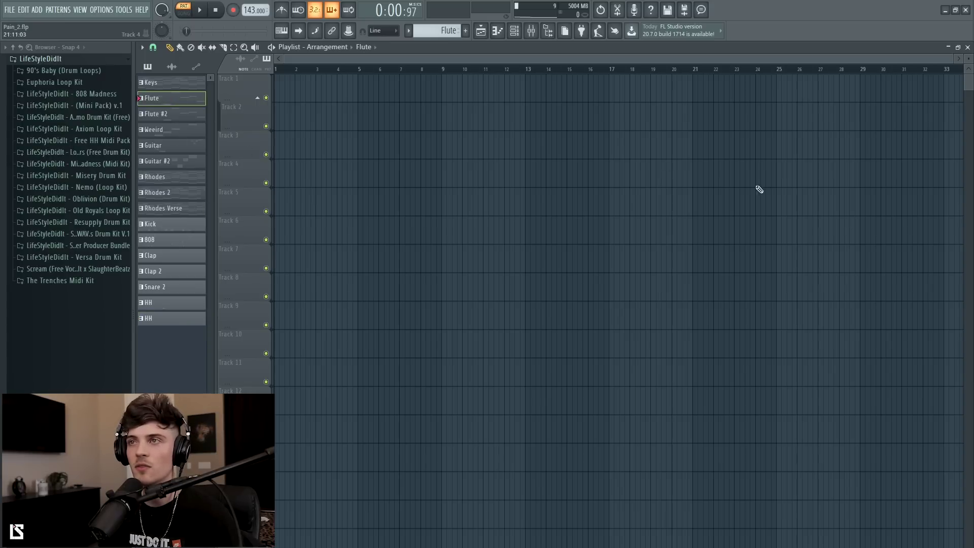
click(173, 208)
Step: Move the Guitar #2 pattern down below Clap 2 and the Guitar pattern down below Clap in the pattern list
click(175, 161)
scroll(176, 166, down, 7)
click(174, 145)
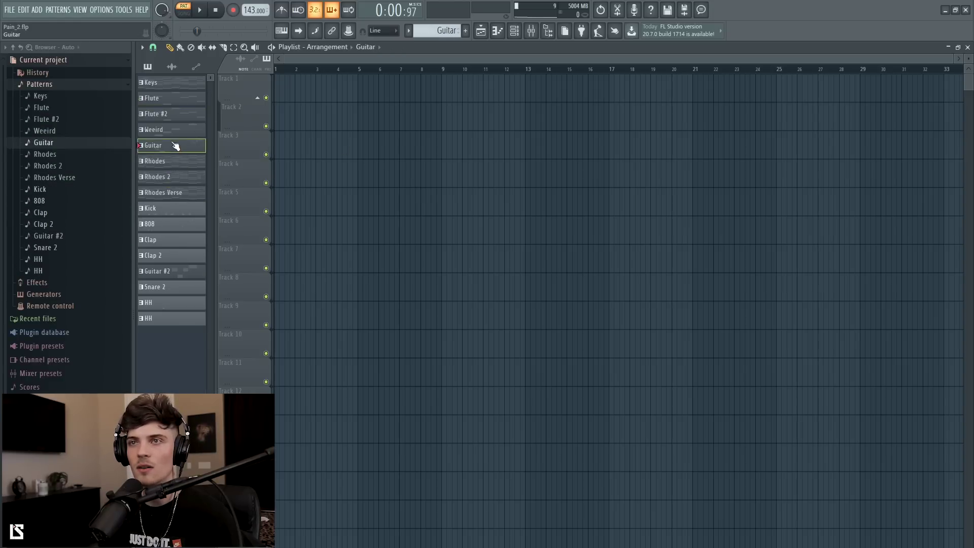
key(alt+Down)
key(alt+Down)
key(alt+Down)
key(alt+Down)
key(alt+Down)
key(alt+Down)
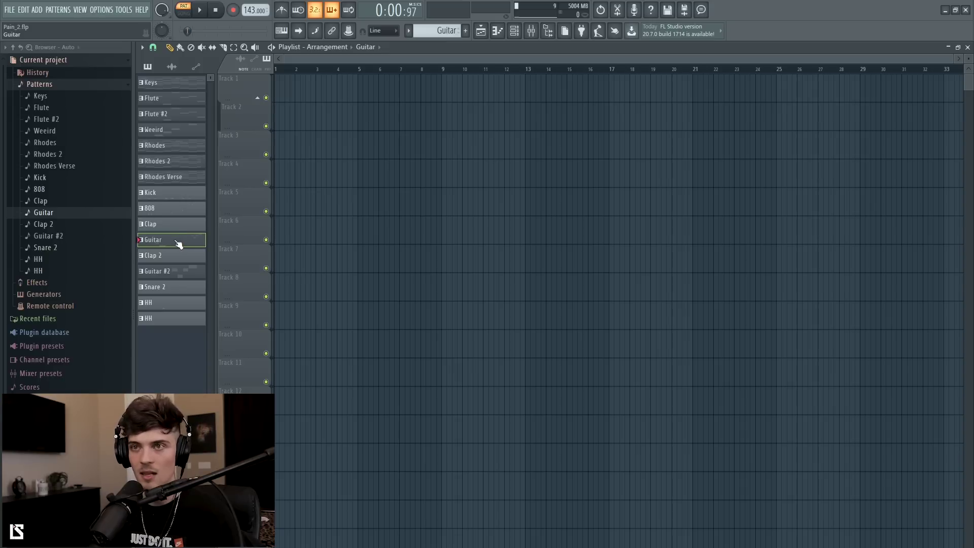
Step: Move the Guitar pattern up the list so it sits directly below Rhodes Verse
key(ctrl+shift+Up)
key(alt+Up)
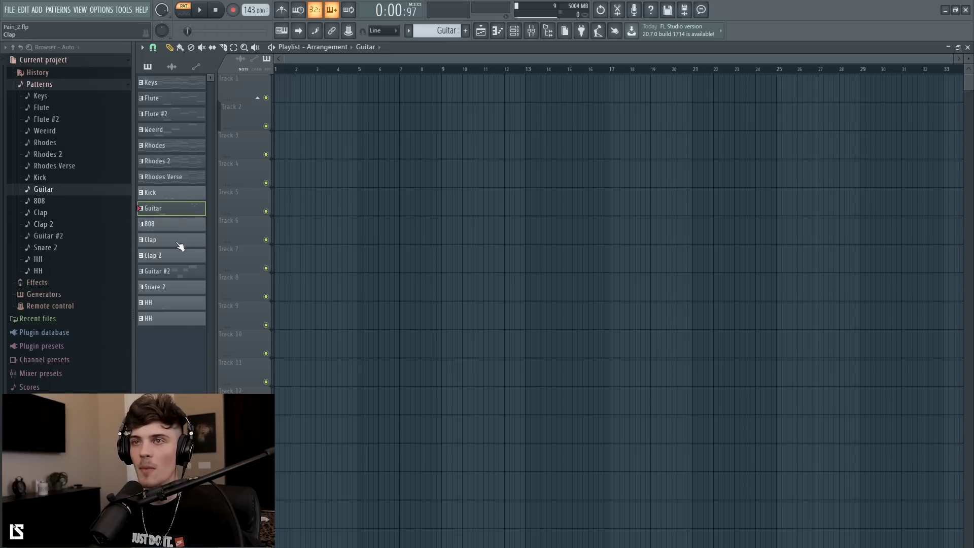
key(alt+Up)
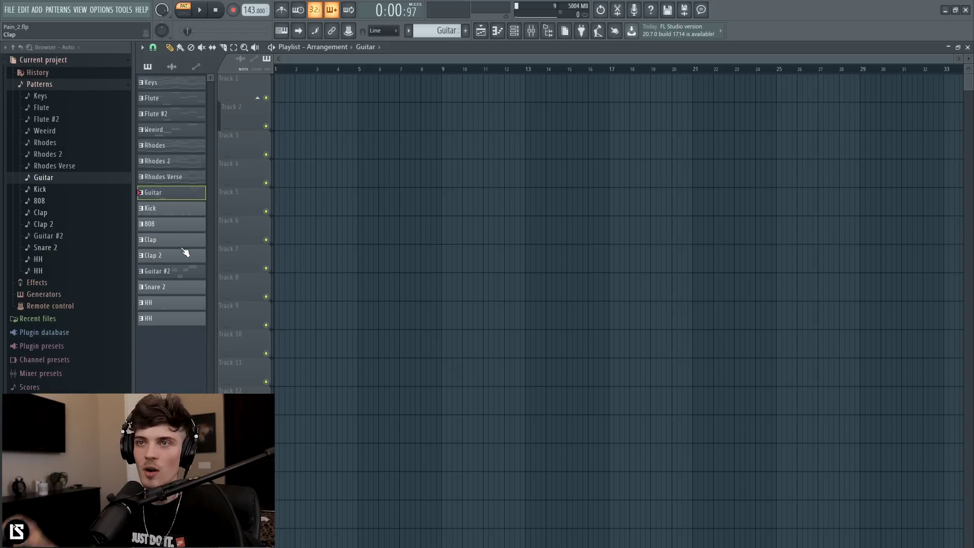
Step: Move the Guitar #2 pattern up the list so it sits directly below Guitar
click(168, 271)
key(alt+Up)
key(alt+Up)
key(alt+Up)
key(alt+Up)
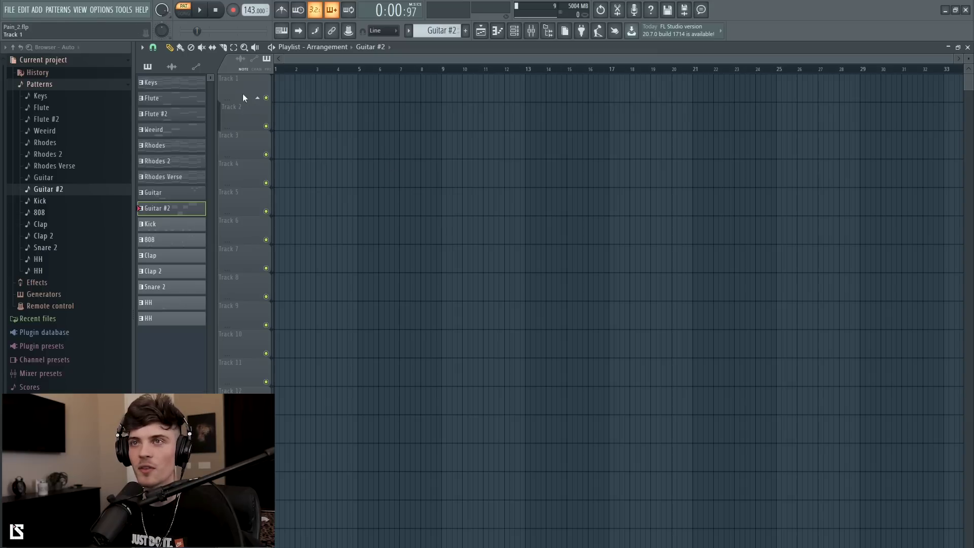
Step: Place all patterns from Keys through the last HH in the playlist at bar 1, one per track from Track 1
click(193, 89)
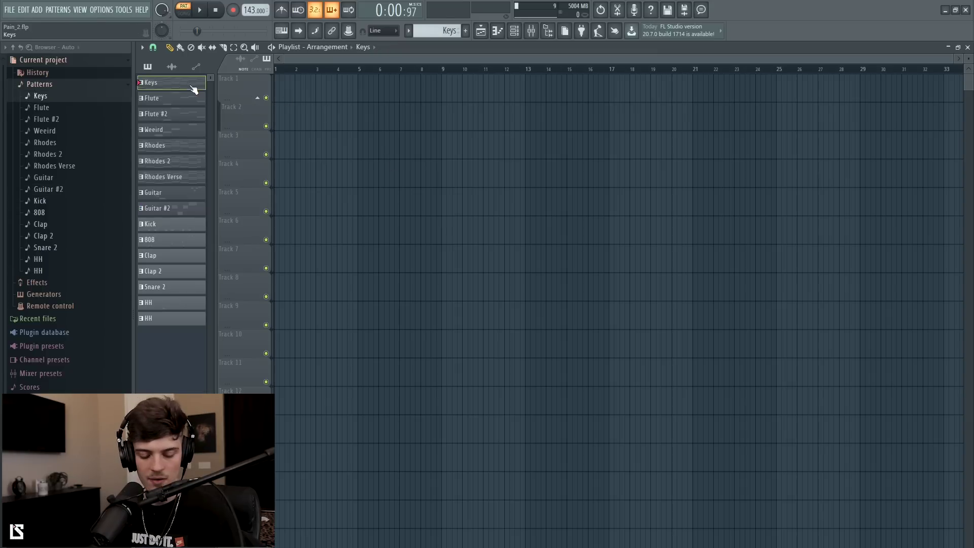
shift+click(192, 323)
drag(157, 91, 281, 83)
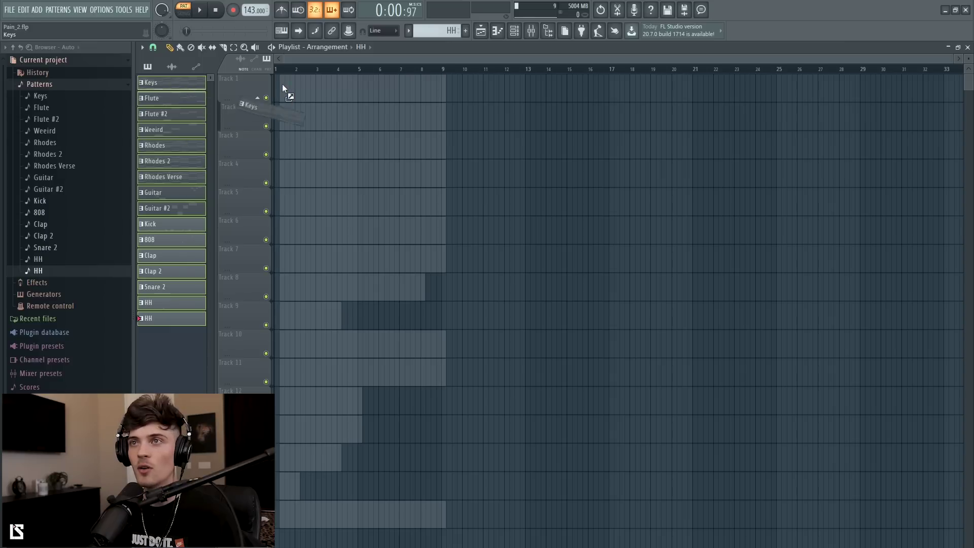
Step: Fill out the shorter Guitar, Guitar #2, Clap, Clap 2, Snare 2 and HH tracks so they all end at bar 9
drag(419, 290, 442, 293)
drag(335, 314, 400, 315)
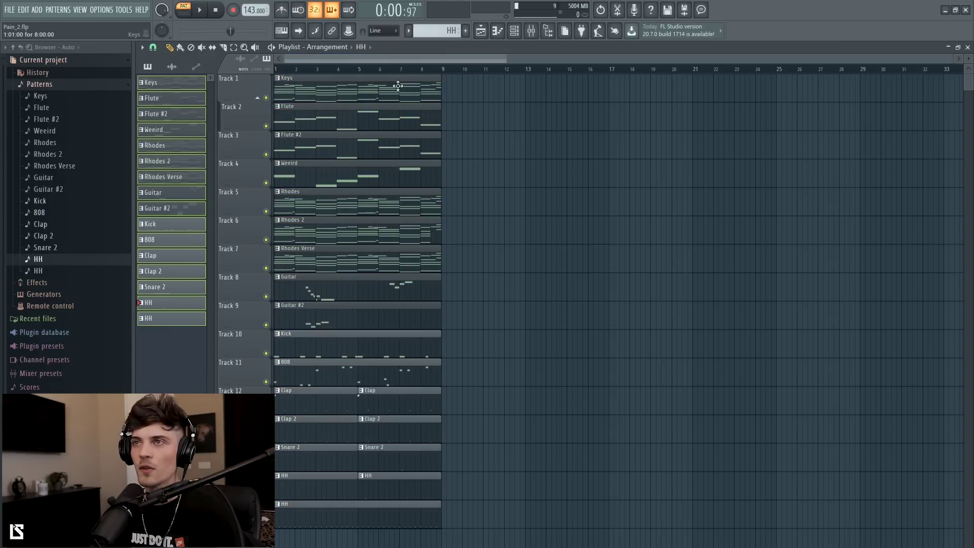
Step: Switch playback to song mode, play through the eight-bar block and stop it
scroll(400, 59, down, 1)
scroll(431, 269, down, 1)
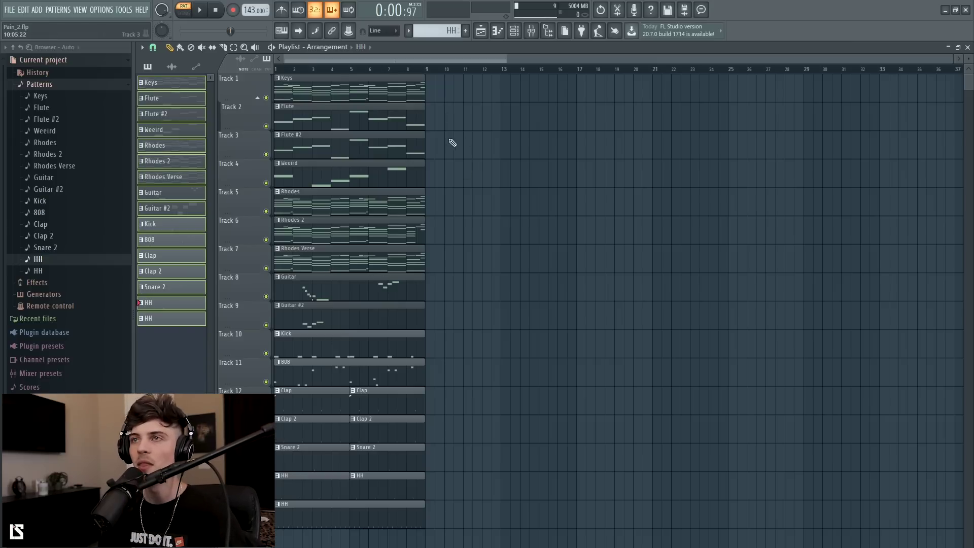
key(l)
key(space)
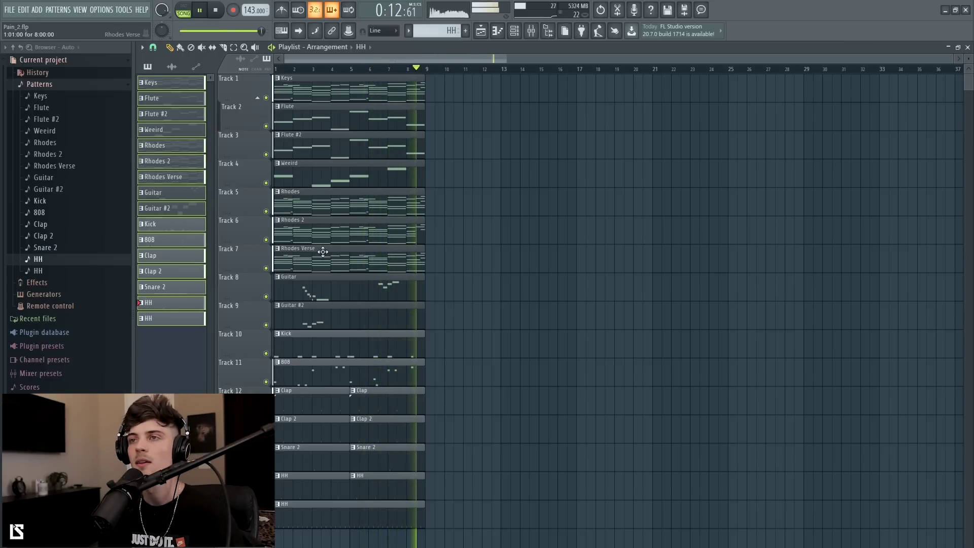
key(space)
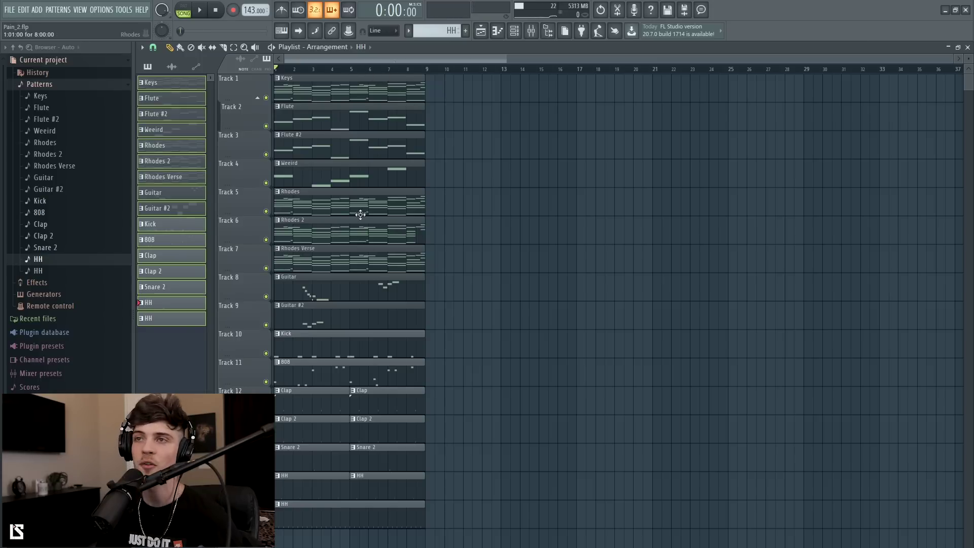
Step: Place the playhead near the end of the eight-bar block to check its duration
scroll(370, 59, down, 3)
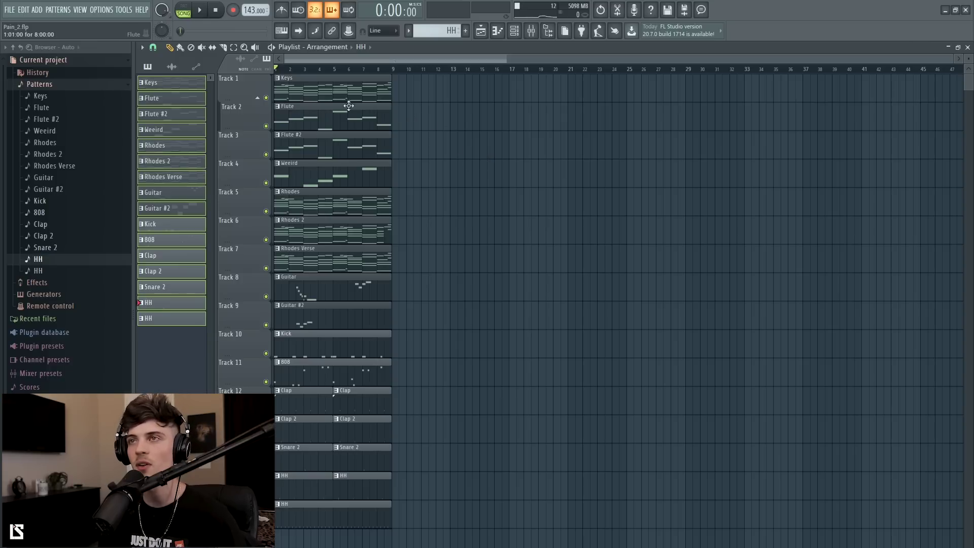
click(376, 69)
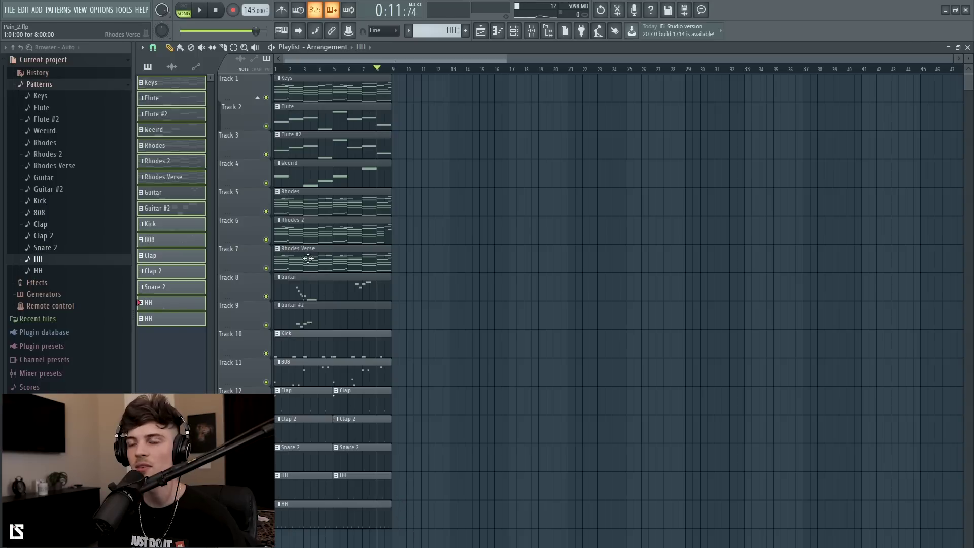
drag(390, 72, 393, 73)
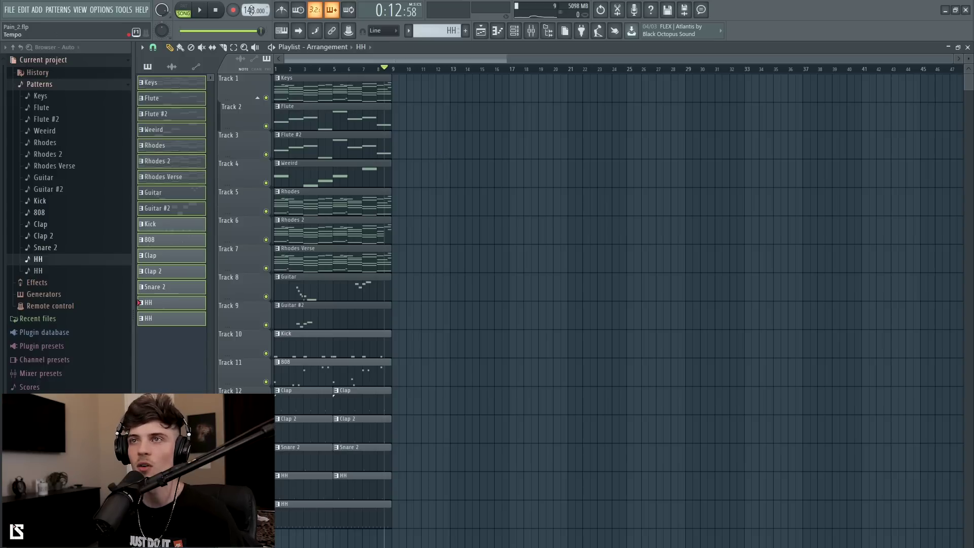
Step: Try tempos of 95, 82 and 86 BPM to compare the block's duration, and restore 143 BPM
drag(251, 10, 251, 34)
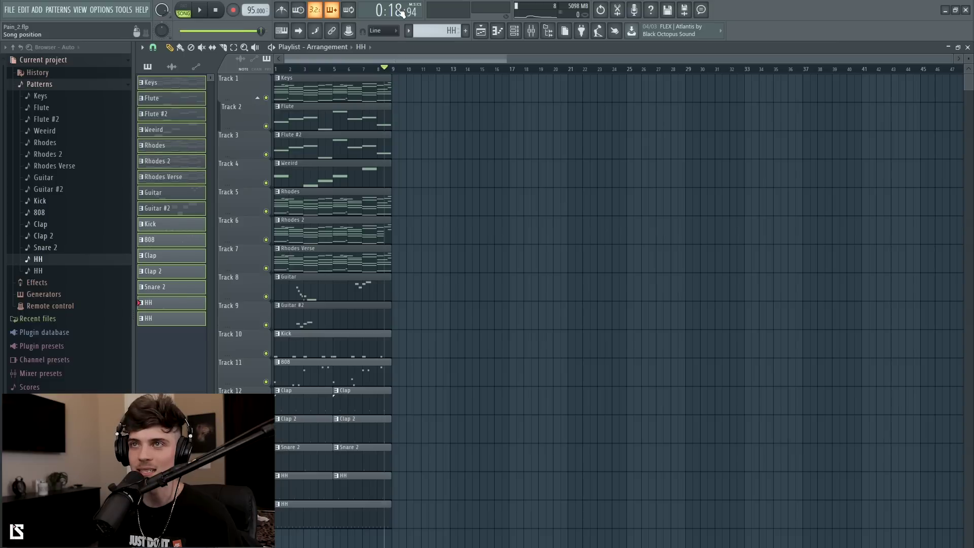
drag(252, 10, 252, 14)
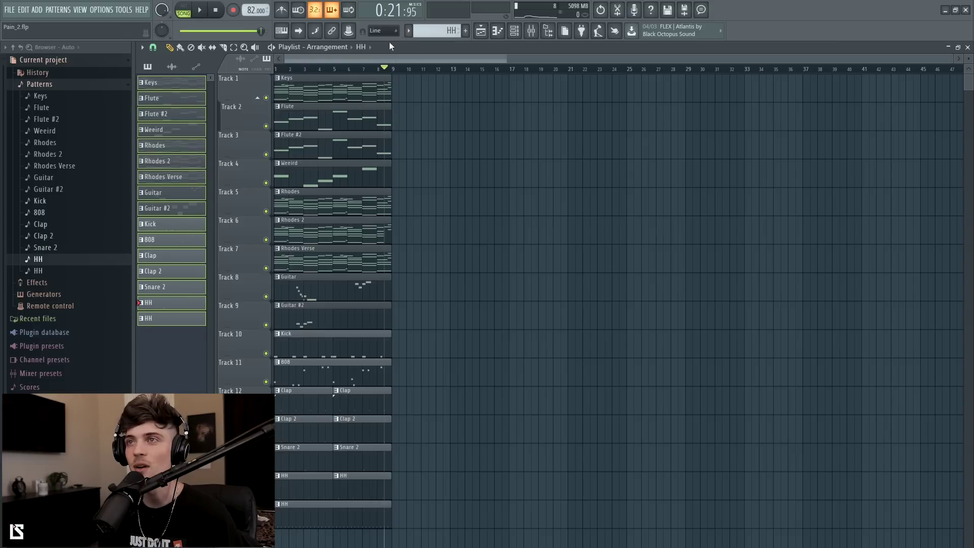
drag(257, 12, 257, 7)
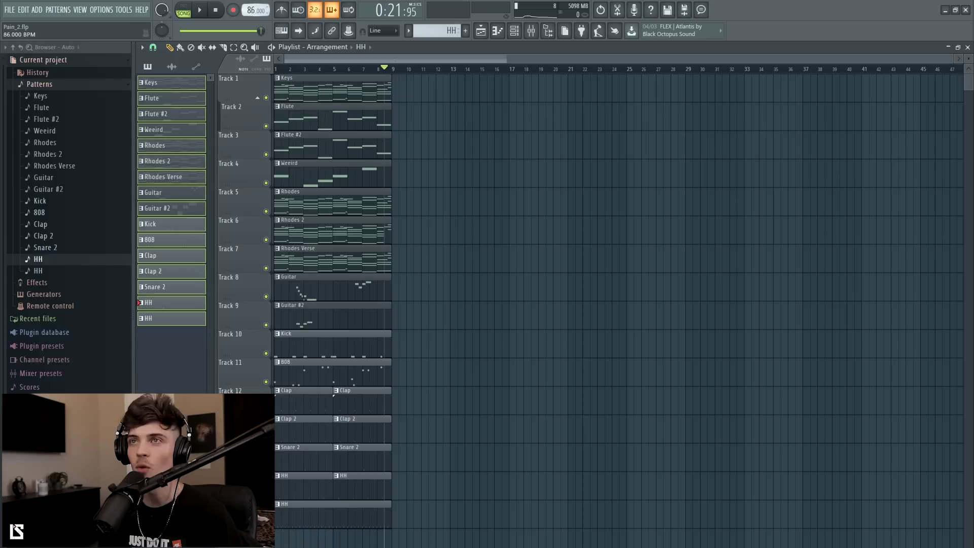
drag(256, 10, 256, 8)
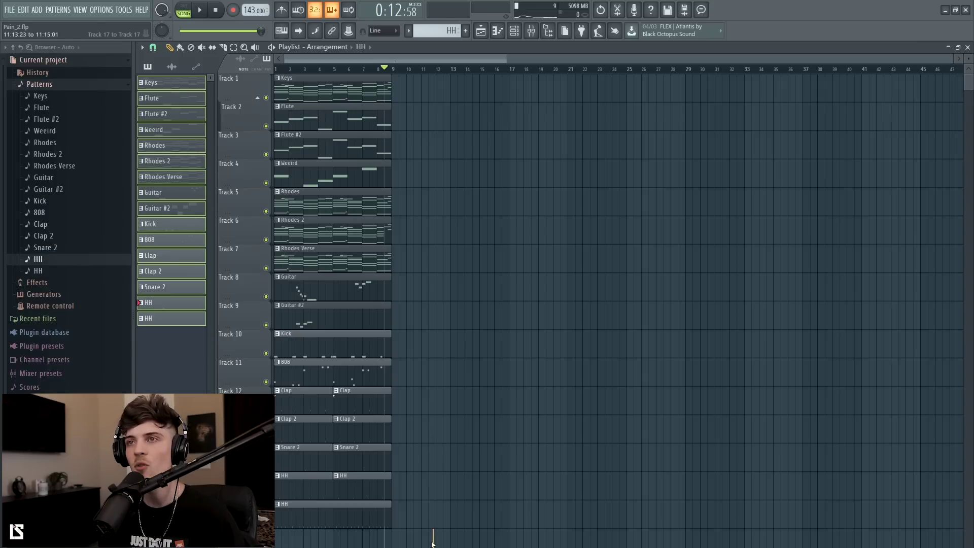
Step: Duplicate all the playlist clips right after the first block so the arrangement fills 16 bars
key(ctrl+a)
drag(454, 100, 430, 100)
key(ctrl+d)
key(space)
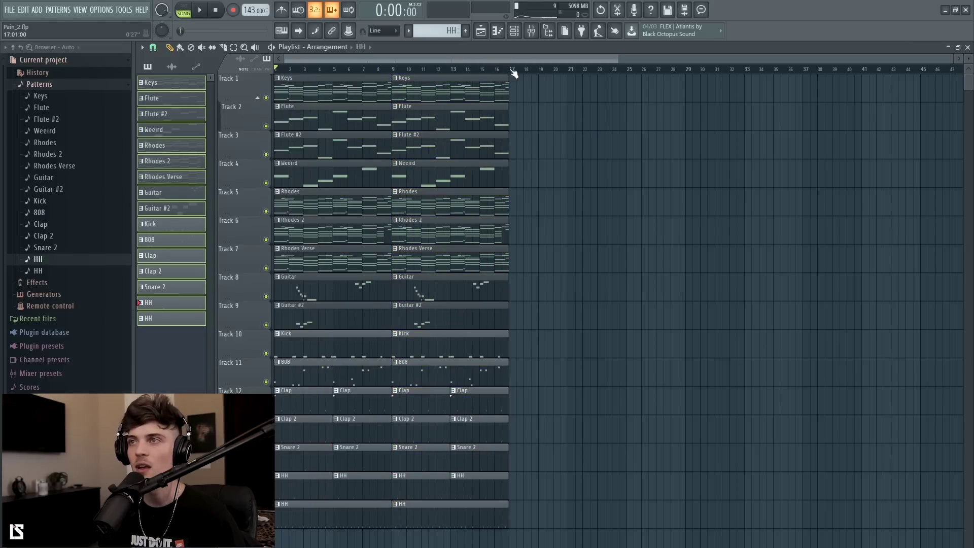
Step: Check the song time around bars 16 and 17 at the end of the duplicated block, marking bar 16 temporarily
drag(485, 59, 576, 71)
scroll(558, 74, up, 2)
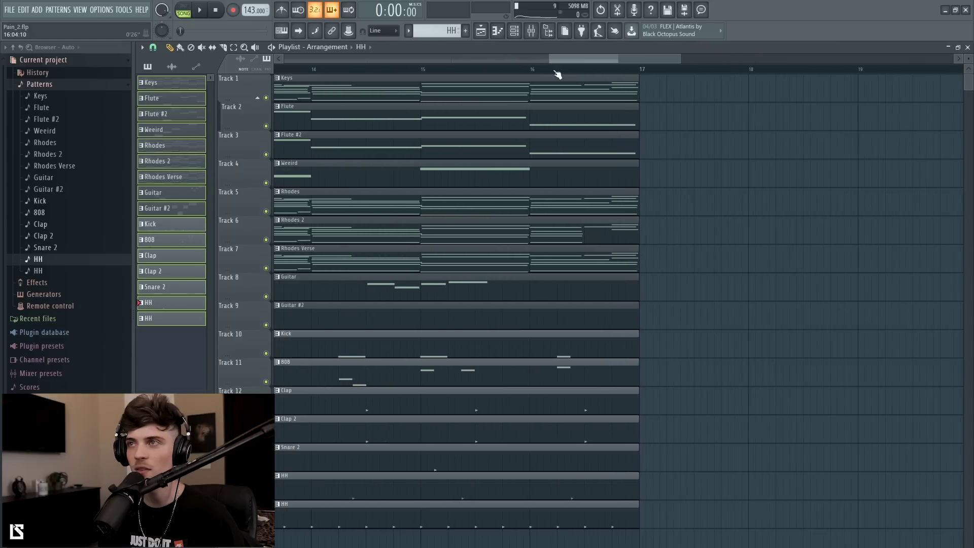
click(542, 75)
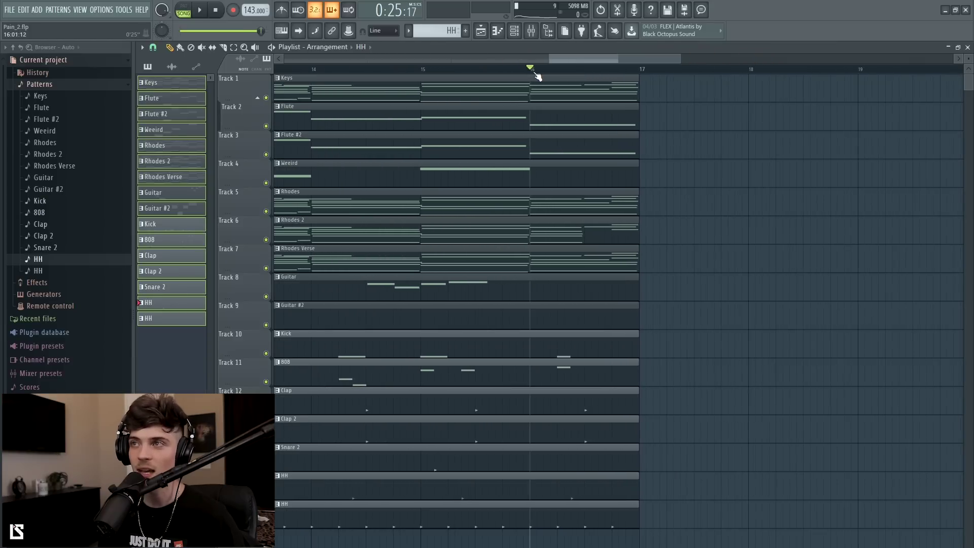
click(641, 73)
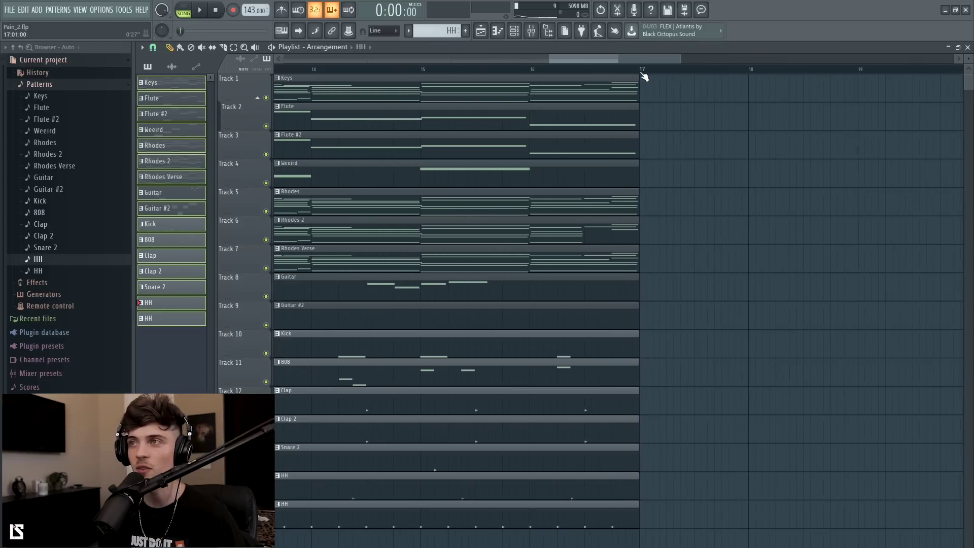
drag(539, 75, 647, 78)
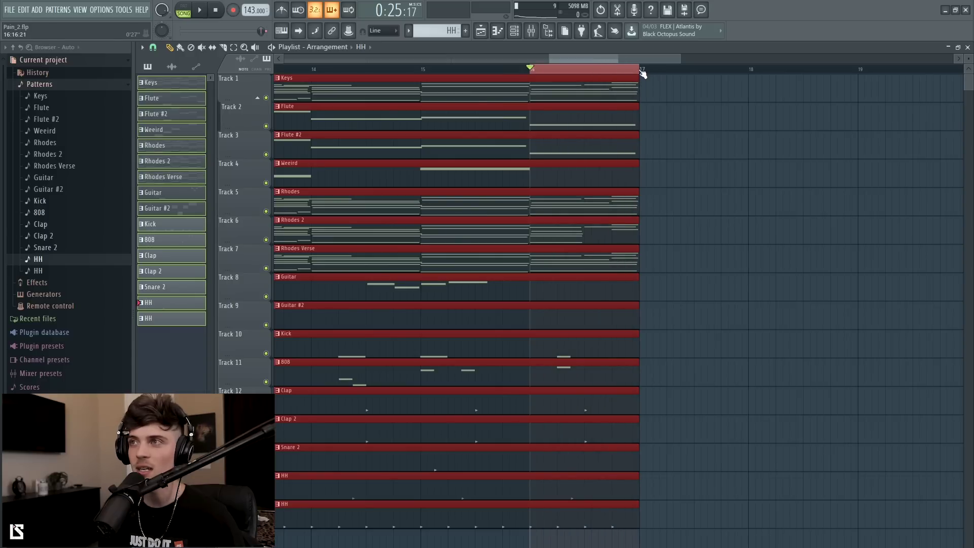
click(538, 75)
Step: View the whole 16-bar arrangement and place the playhead midway through bar 16 to check its duration
drag(587, 58, 588, 13)
scroll(591, 70, down, 2)
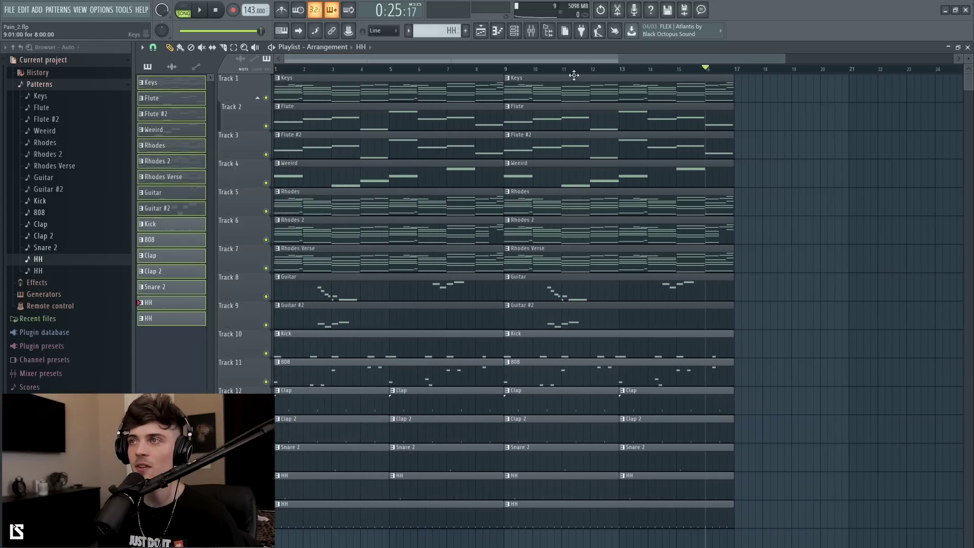
scroll(590, 70, down, 2)
scroll(567, 73, down, 2)
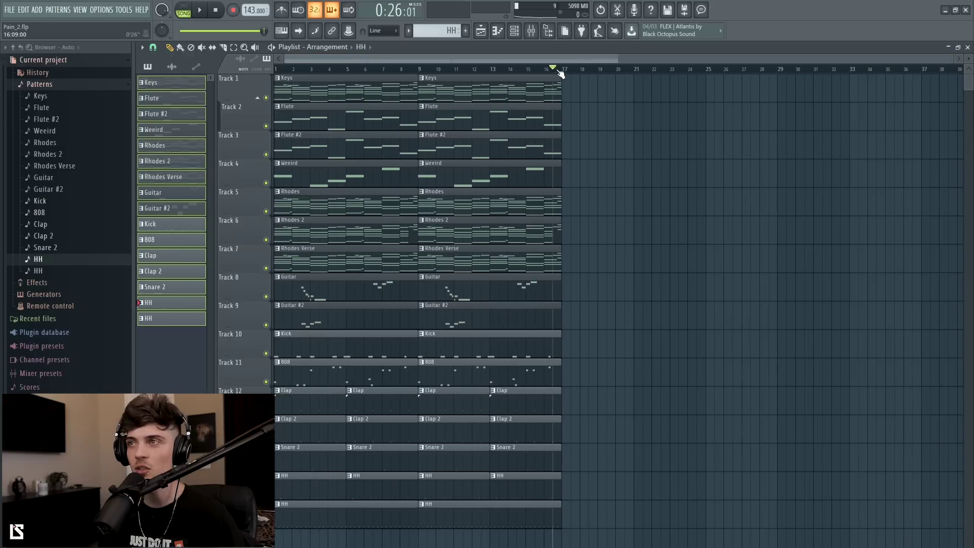
click(566, 71)
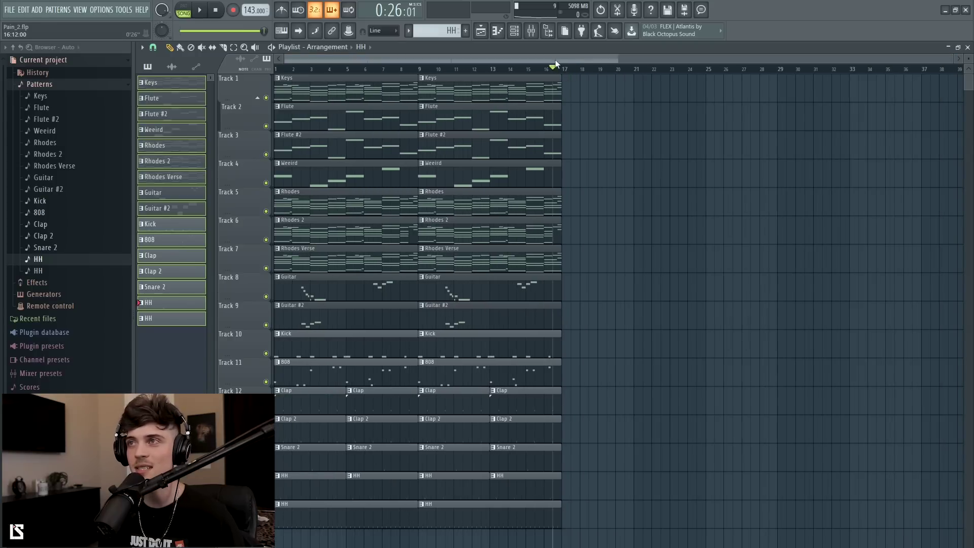
scroll(556, 59, down, 1)
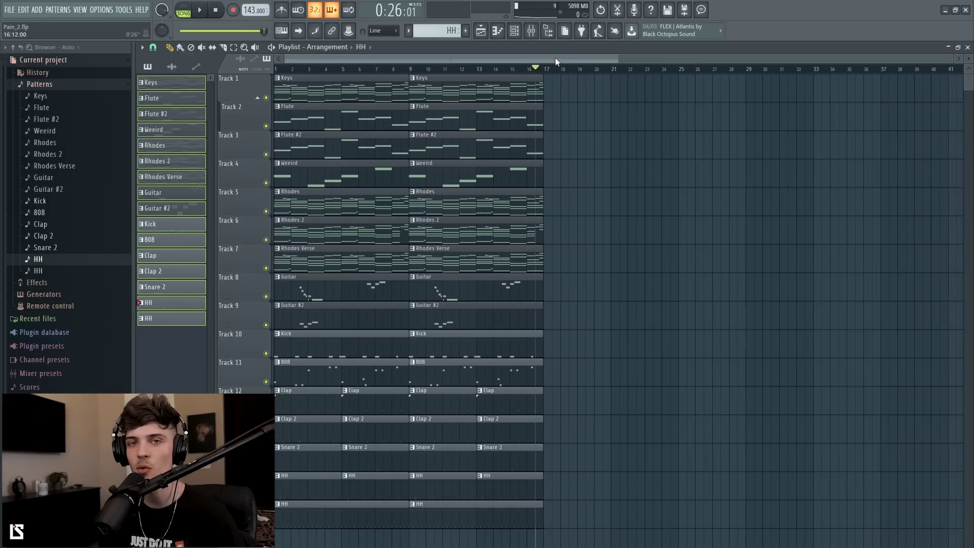
Step: Move the whole 16-bar block of clips so it starts at bar 17, and delete both Rhodes Verse clips on Track 7
scroll(555, 58, down, 3)
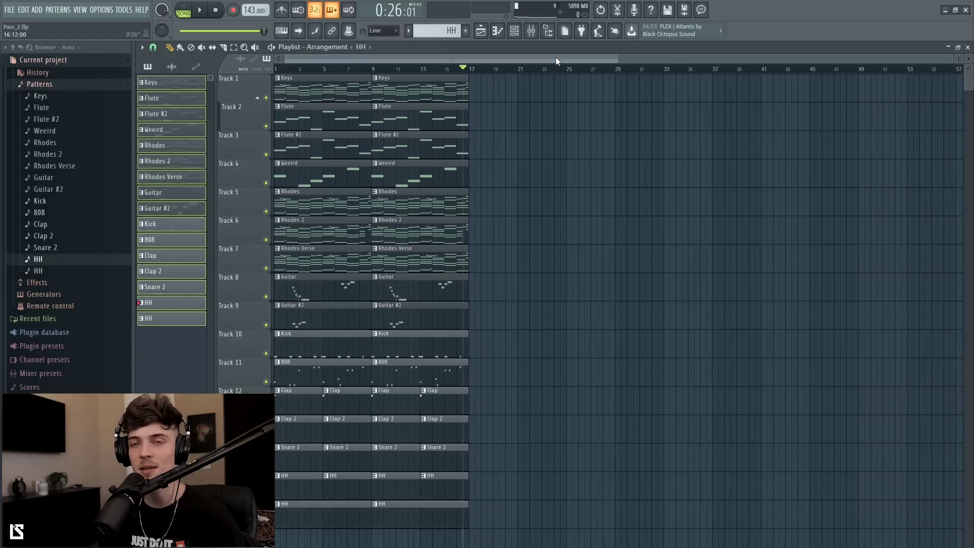
scroll(556, 57, down, 2)
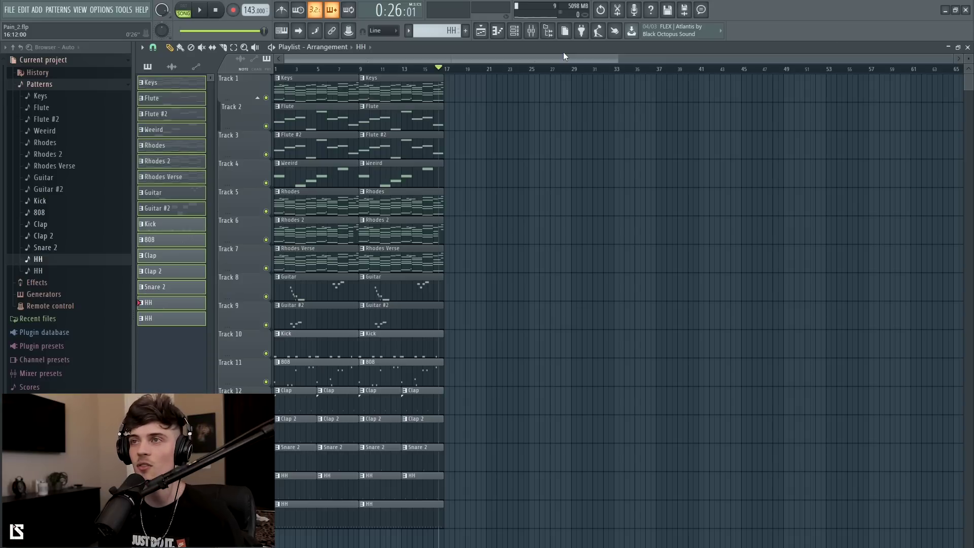
scroll(496, 63, down, 1)
drag(483, 519, 475, 97)
click(476, 98)
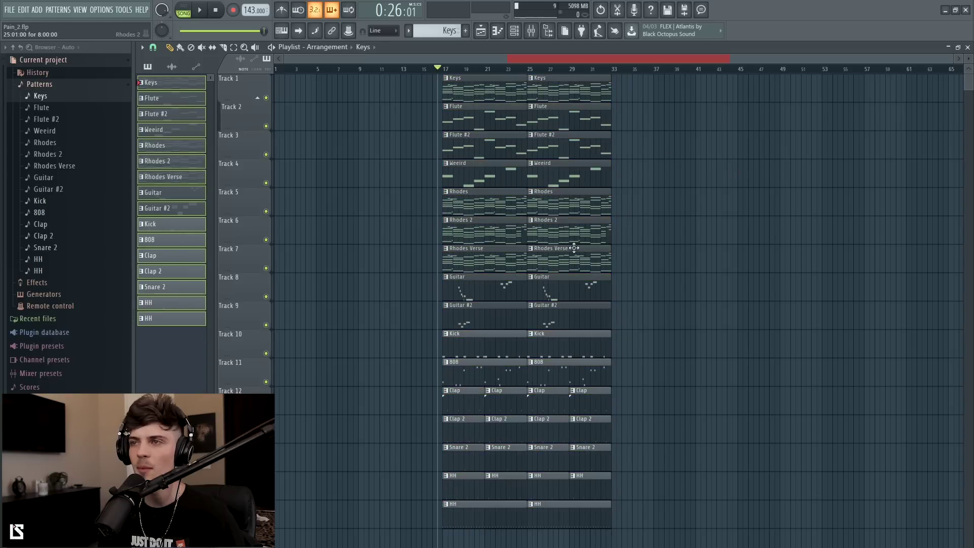
right_click(467, 261)
right_click(557, 262)
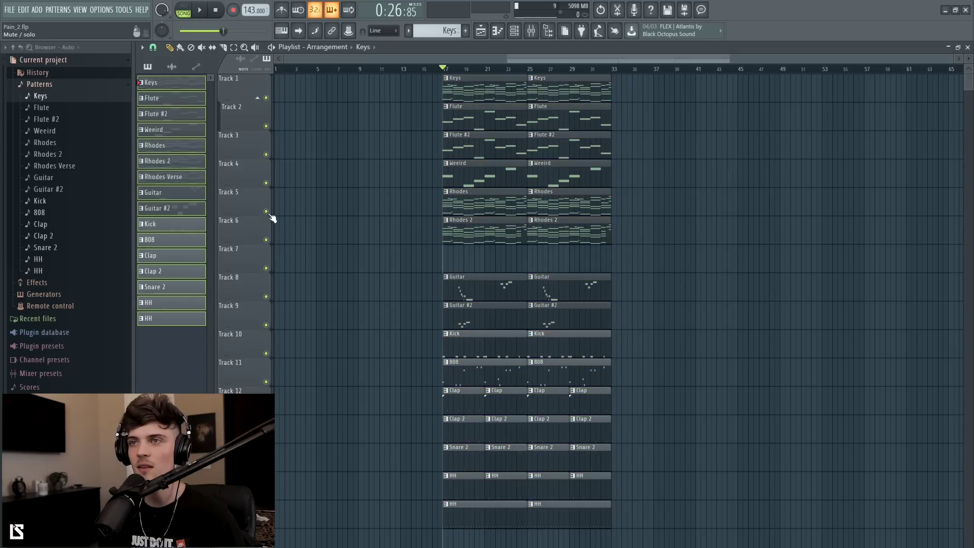
Step: Solo Track 5 and Track 6 in turn during playback to compare the Rhodes and Rhodes 2 patterns, and restore the other tracks
right_click(266, 211)
key(space)
key(space)
right_click(266, 239)
key(space)
key(space)
right_click(266, 211)
right_click(266, 211)
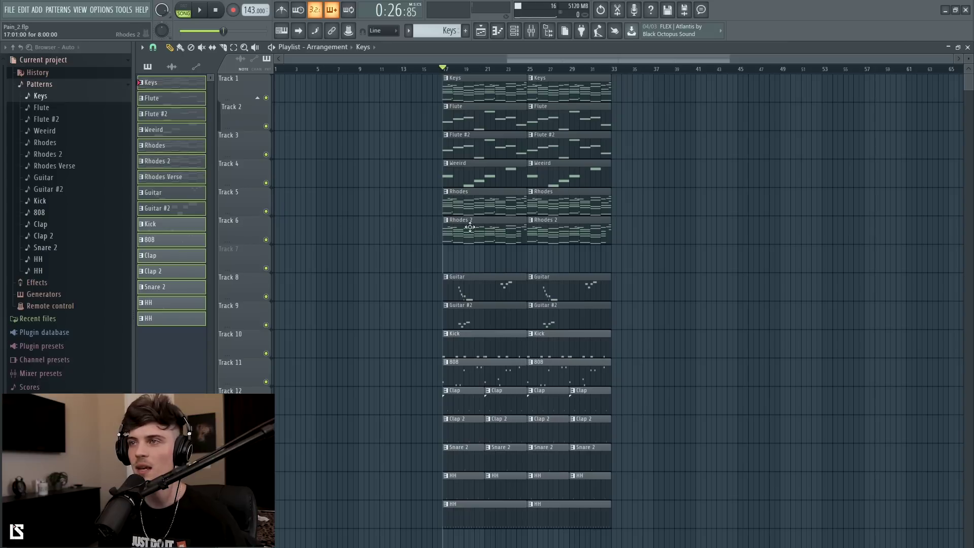
Step: Delete the Rhodes 2 clip at bar 17 and the Rhodes clip at bar 25, and return the playhead to bar 1
right_click(486, 228)
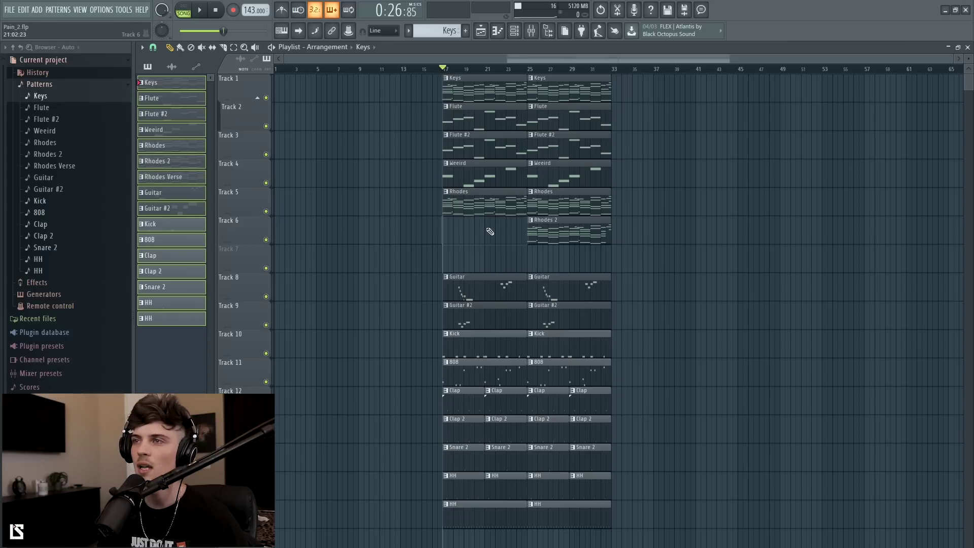
right_click(558, 201)
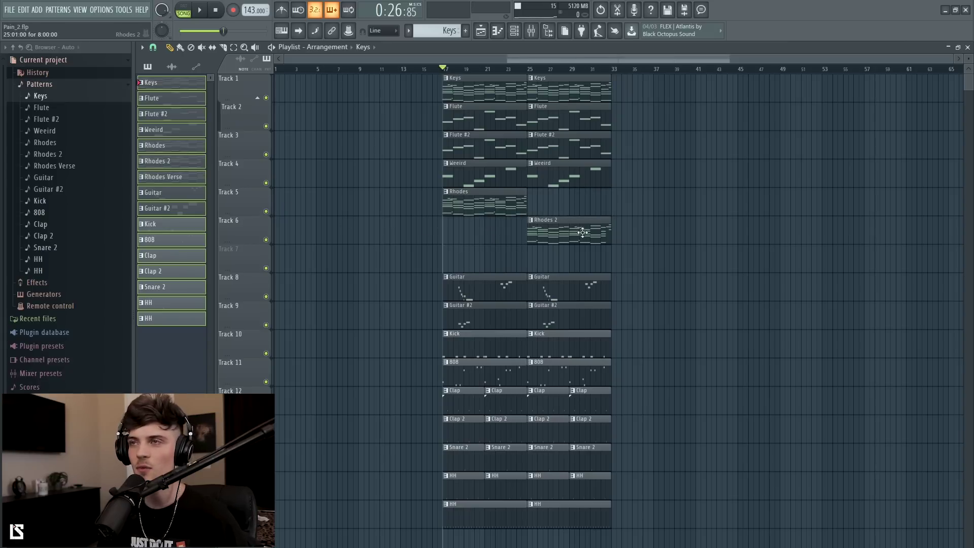
drag(427, 88, 640, 533)
key(ctrl+d)
click(279, 71)
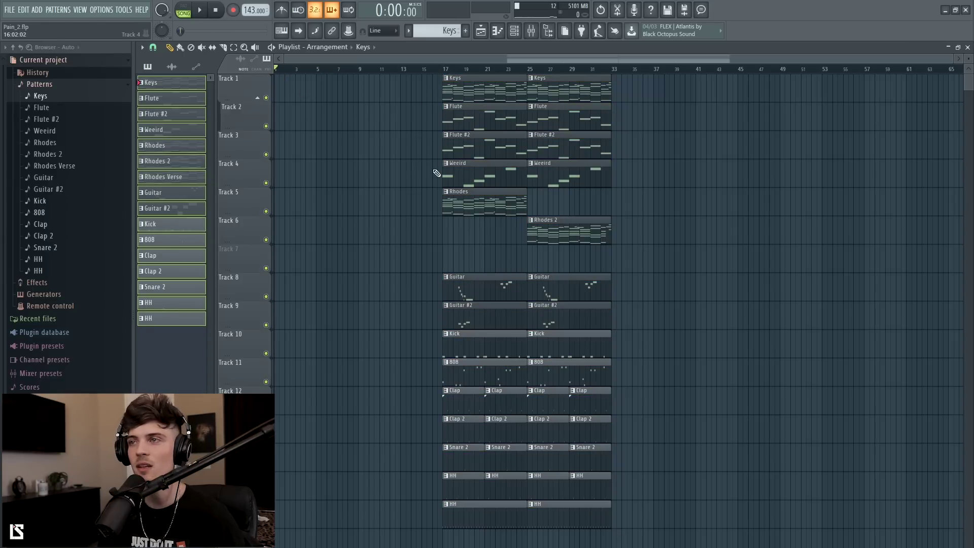
Step: Place a Rhodes 2 clip at bar 1 on Track 6 as the intro and play it
click(472, 203)
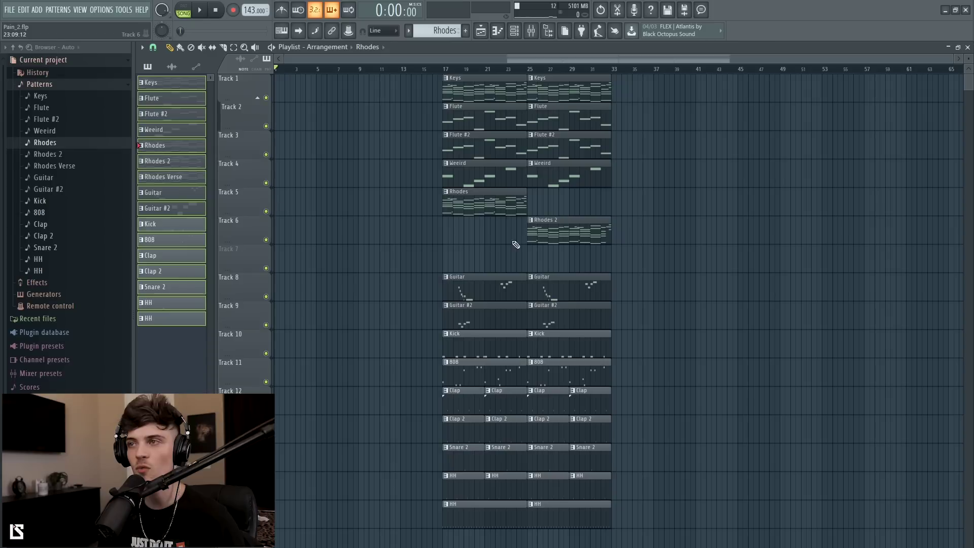
click(539, 238)
click(277, 226)
key(space)
key(space)
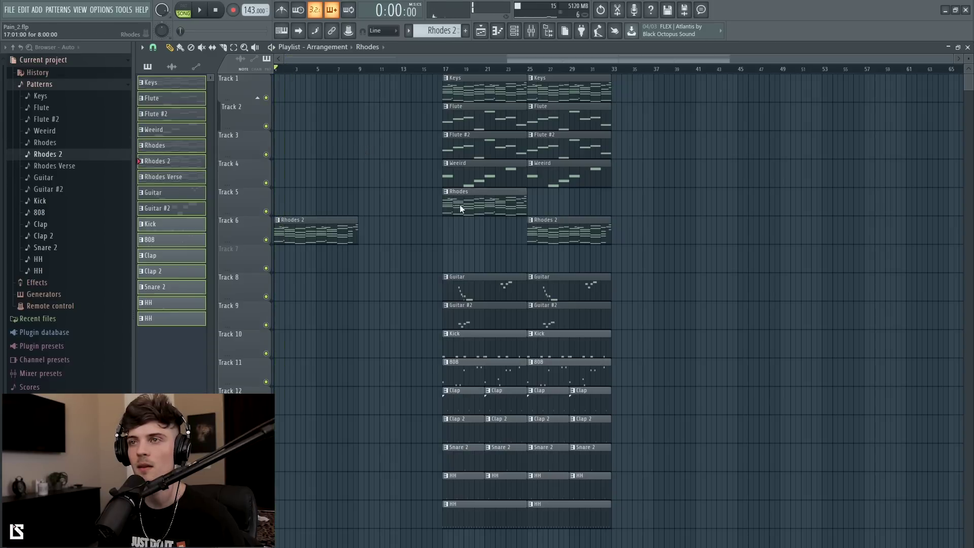
Step: Try the Rhodes pattern at bar 1 on Track 5 in place of the intro's Rhodes 2 clip and play it
click(460, 205)
click(278, 203)
right_click(285, 239)
key(space)
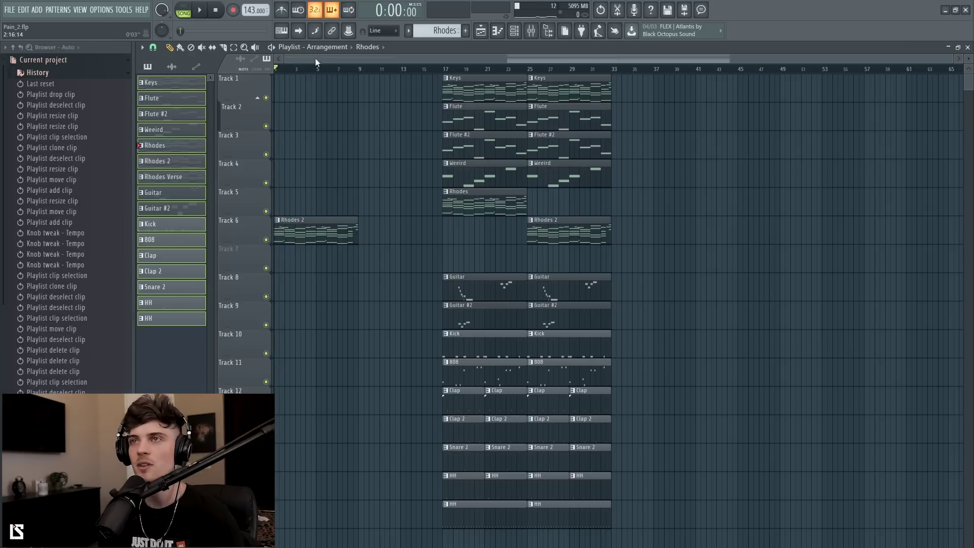
Step: Move the 16-bar block of clips eight bars earlier so it starts at bar 9, and deselect the clips
scroll(340, 65, up, 1)
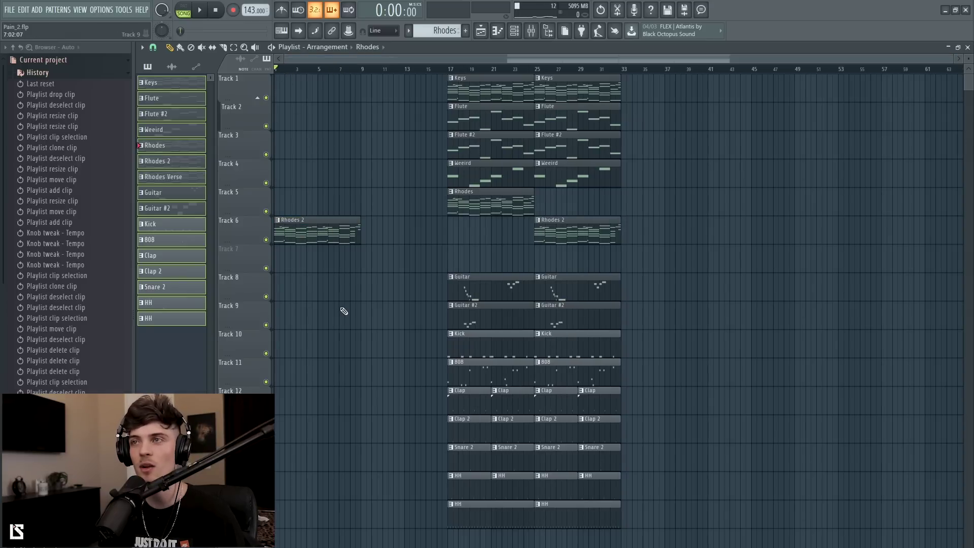
drag(449, 541, 623, 86)
drag(509, 93, 422, 94)
click(642, 132)
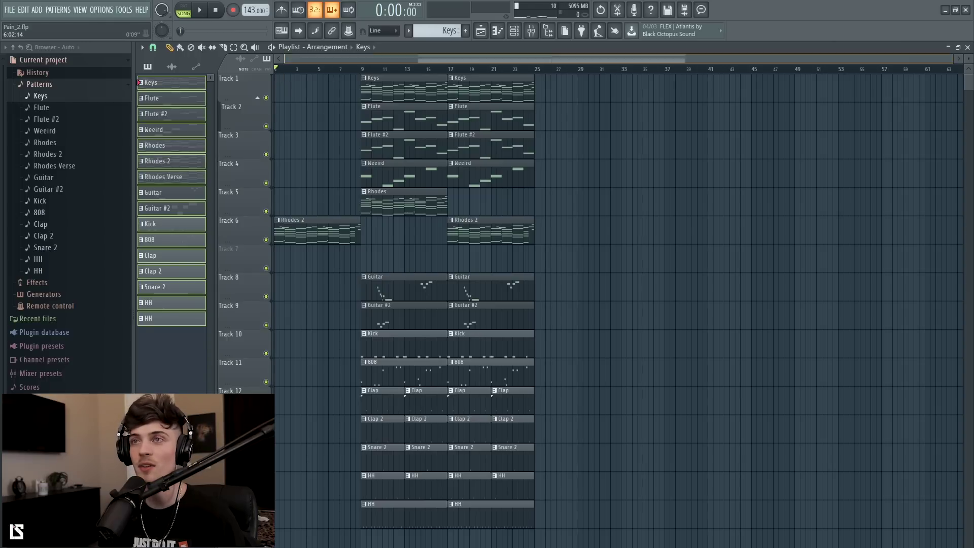
Step: Add a time marker named INTRO at bar 1 of the playlist
scroll(333, 72, up, 1)
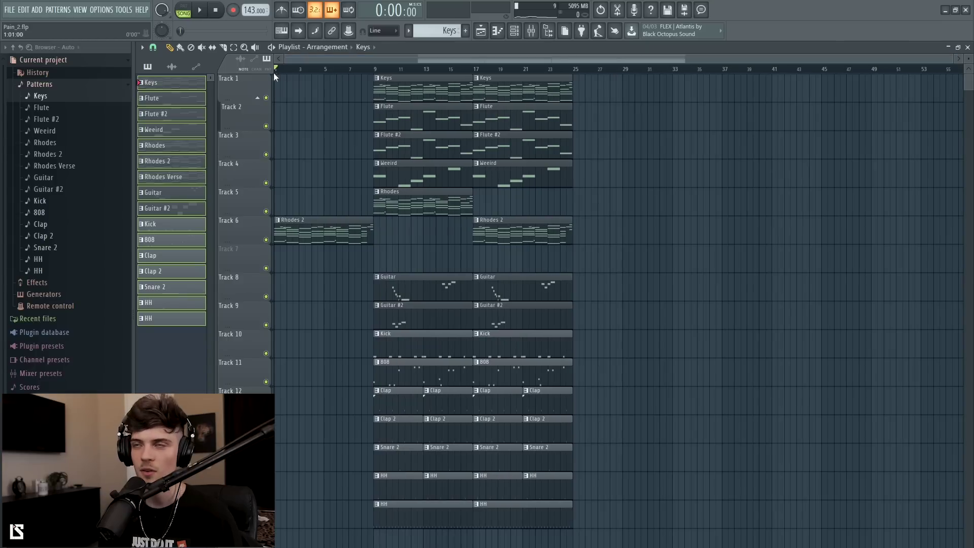
click(143, 48)
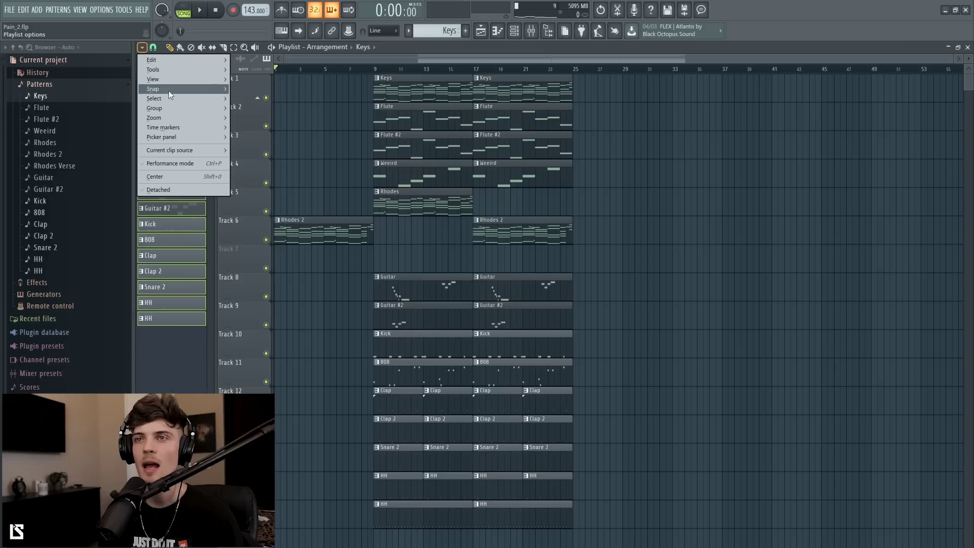
mouse_move(173, 127)
click(248, 128)
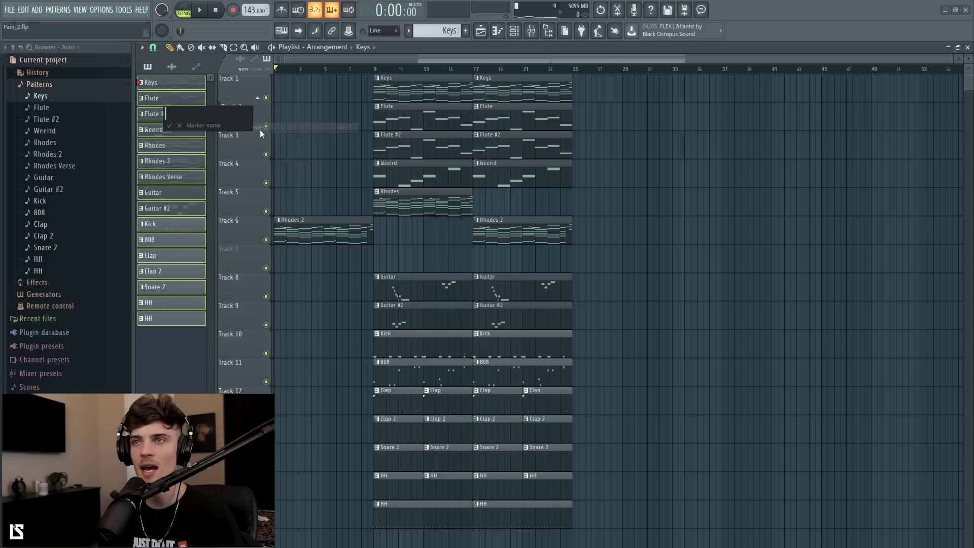
text(INTRO)
key(Return)
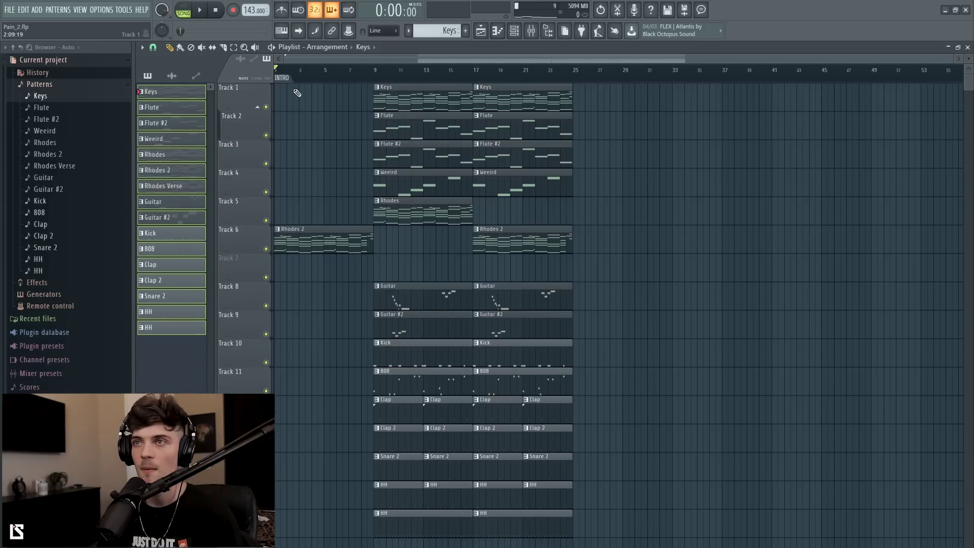
right_click(337, 82)
click(332, 81)
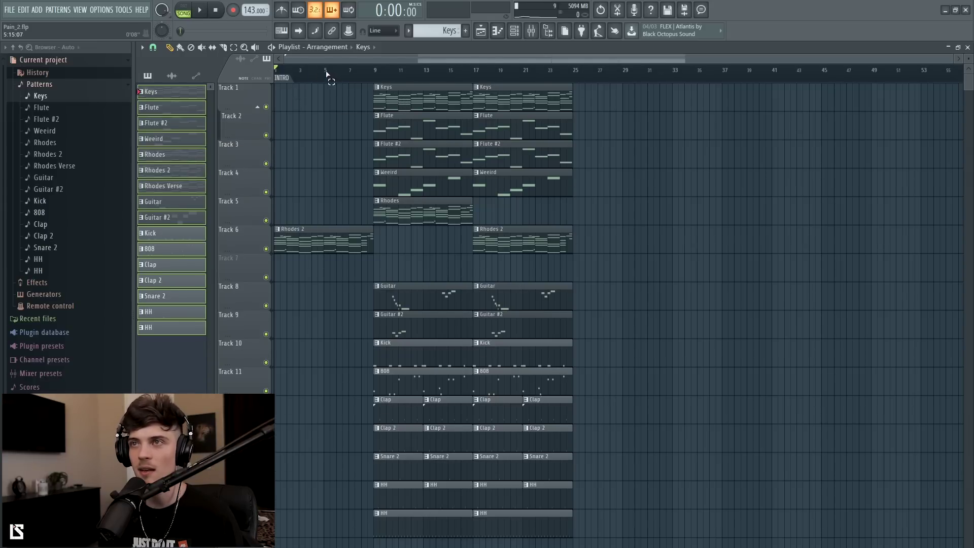
scroll(327, 74, up, 4)
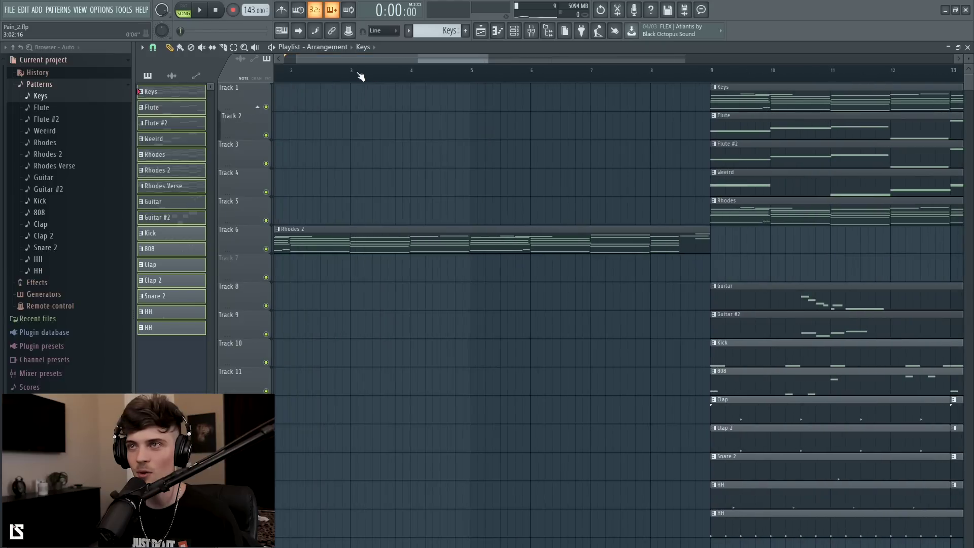
scroll(368, 84, down, 5)
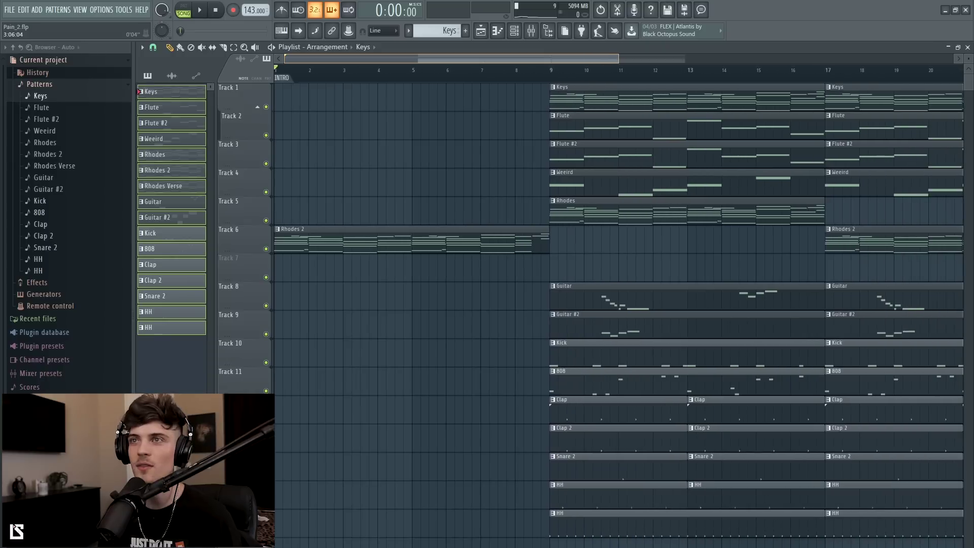
scroll(360, 89, down, 1)
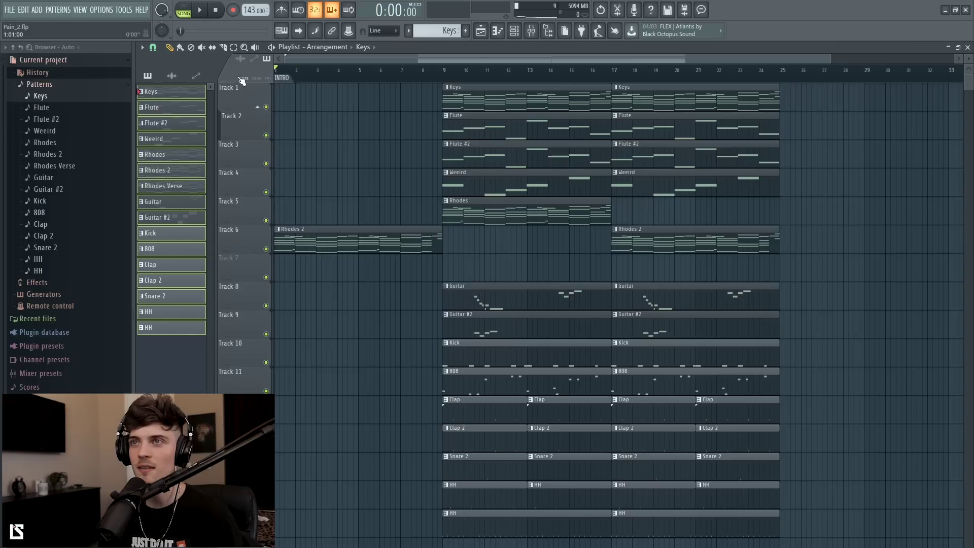
Step: Add a time marker named HOOK at bar 9, where the full block begins
click(447, 75)
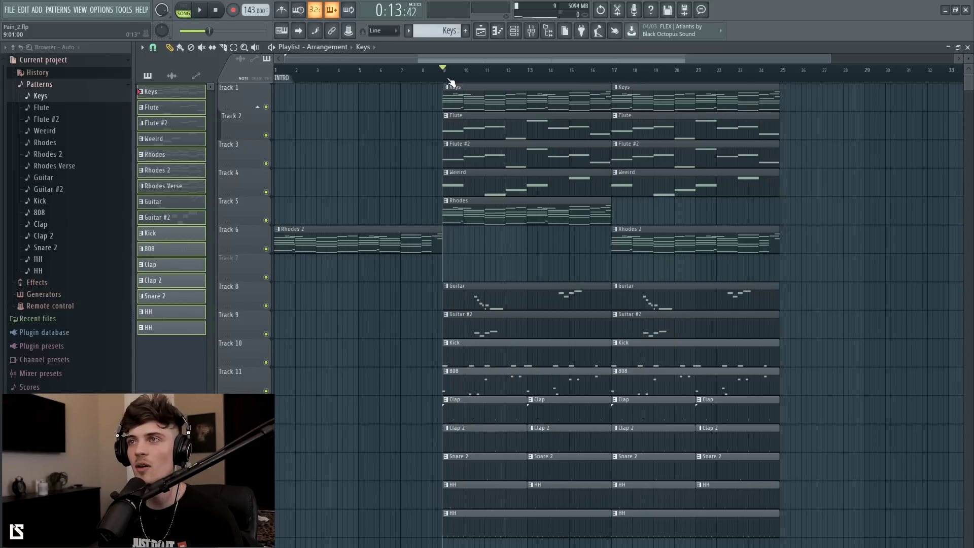
right_click(449, 81)
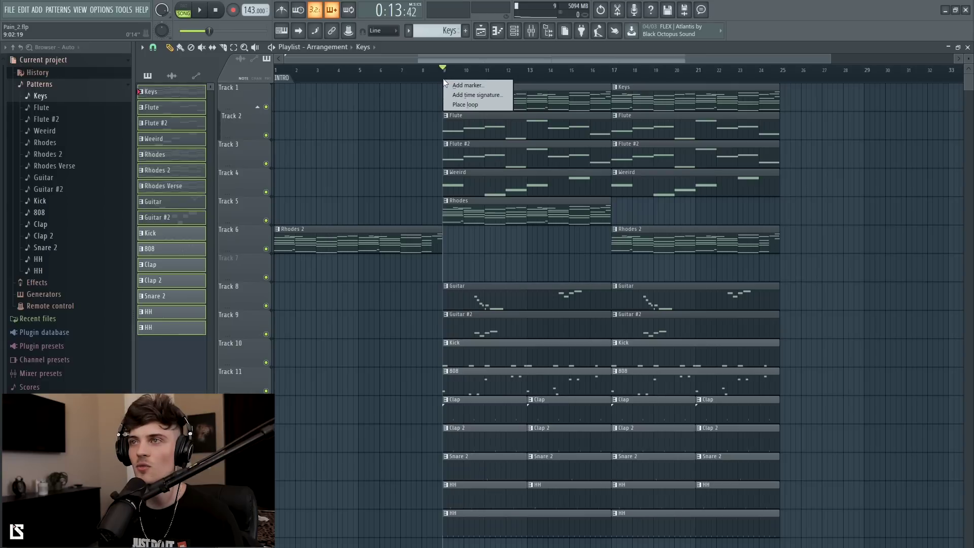
click(462, 84)
text(HOOOK)
key(BackSpace)
key(BackSpace)
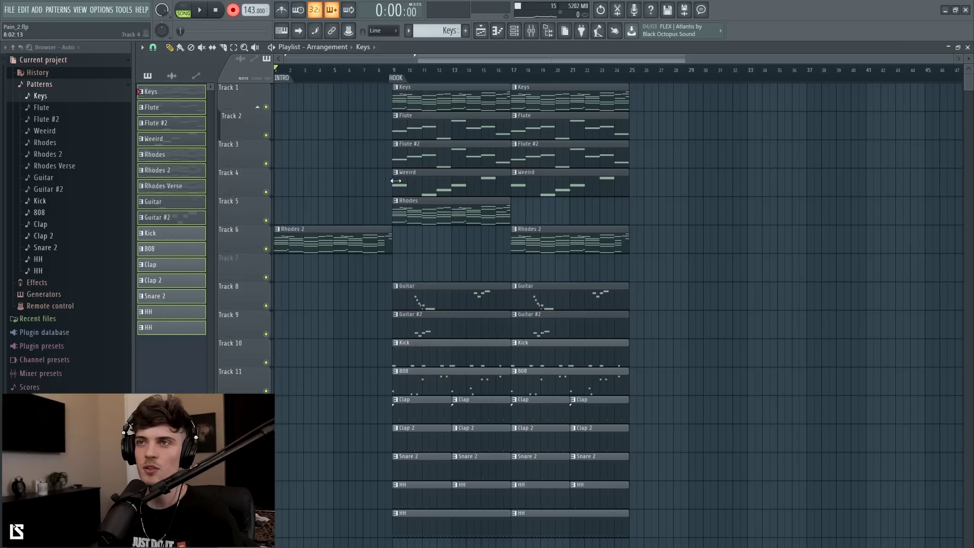
Step: Set the HOOK marker's action to Punch in recording
right_click(285, 80)
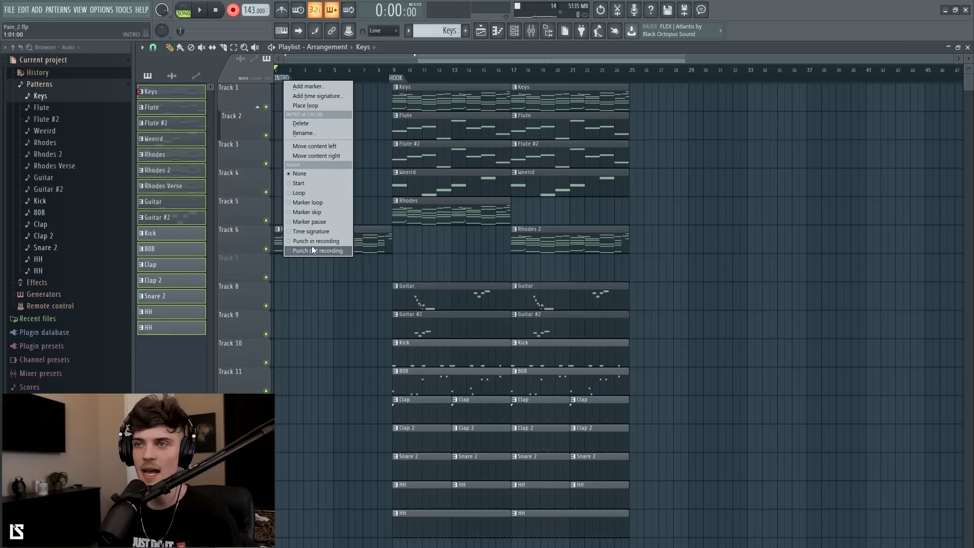
right_click(397, 77)
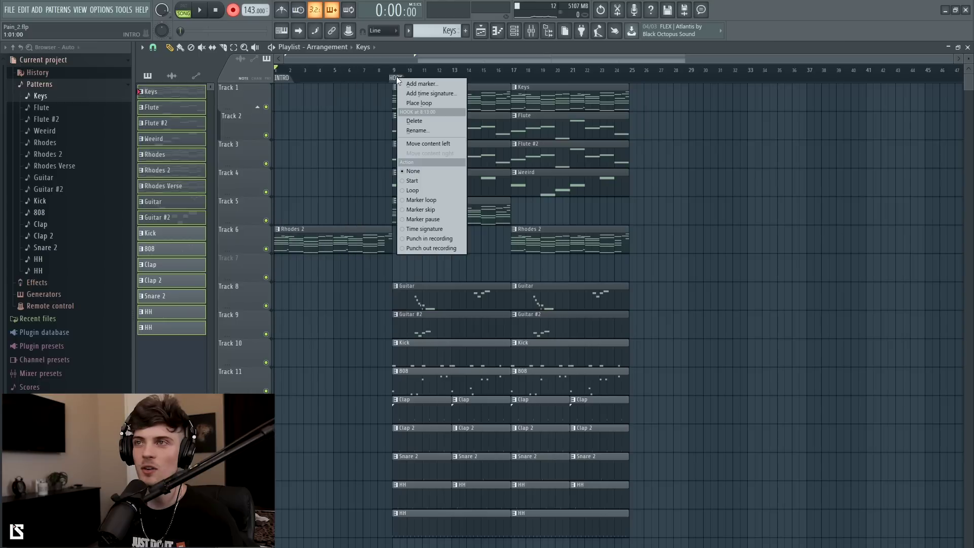
click(384, 80)
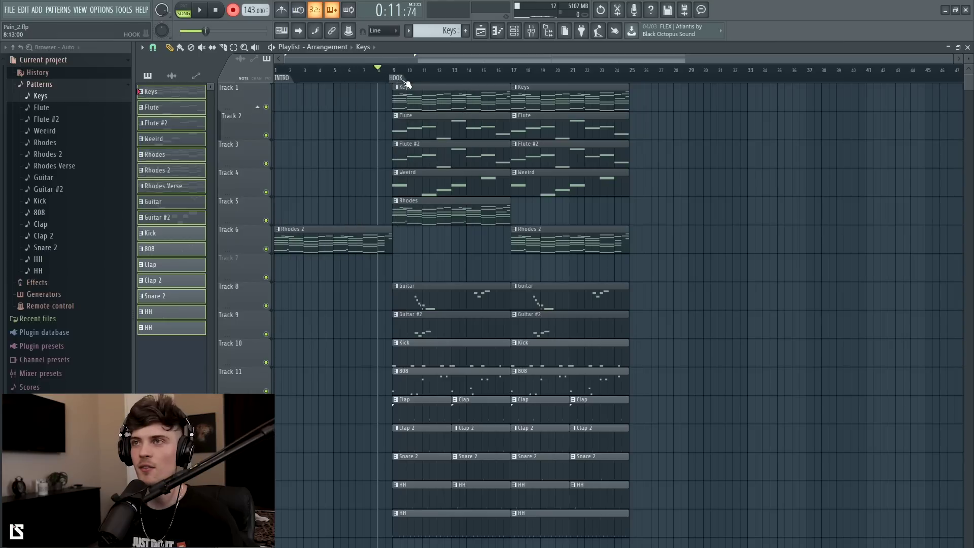
right_click(398, 79)
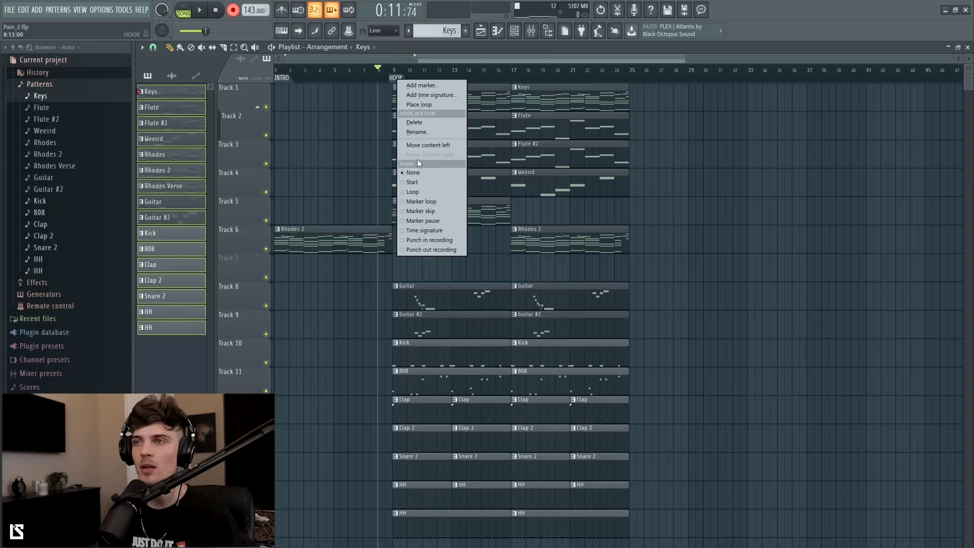
click(423, 239)
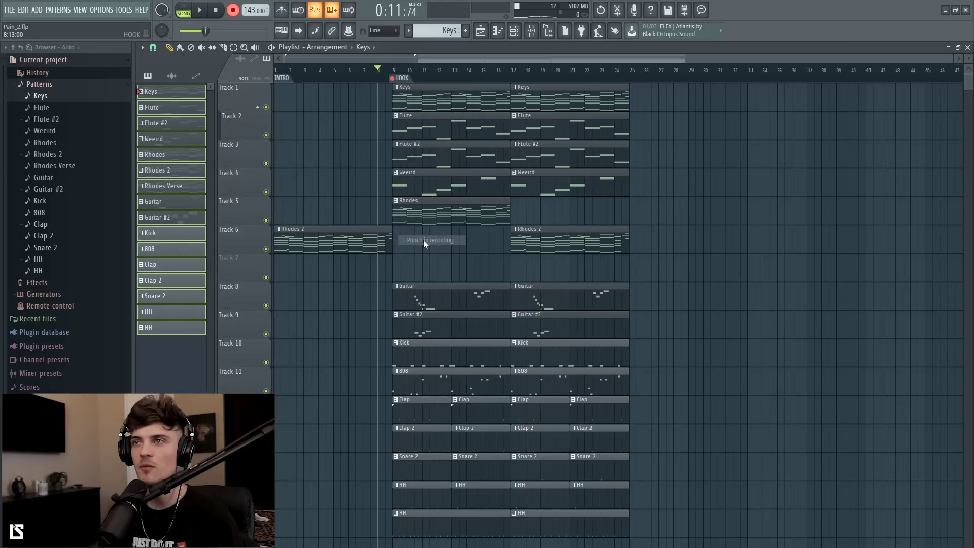
Step: Play from bar 6 into the HOOK marker to test the punch-in recording, and return the playhead to bar 1
scroll(360, 71, up, 3)
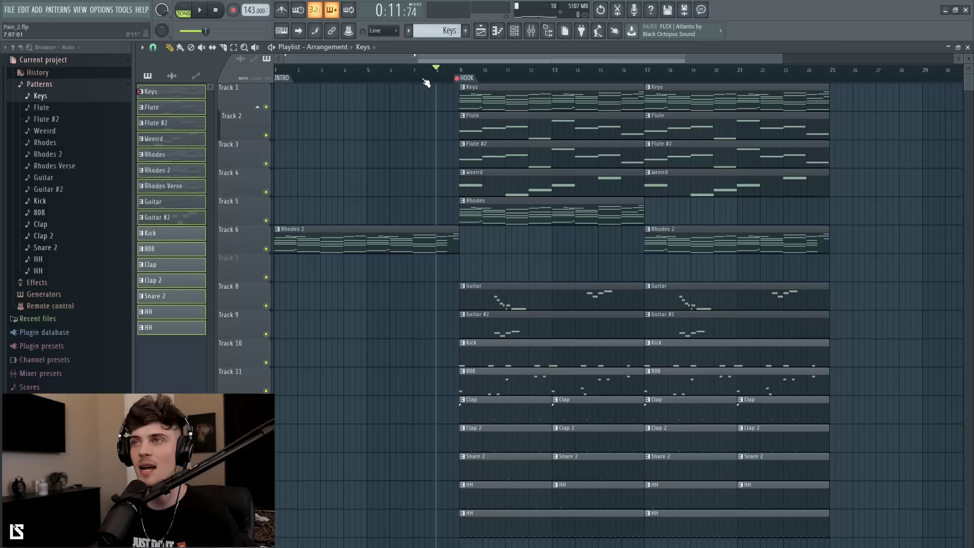
click(396, 74)
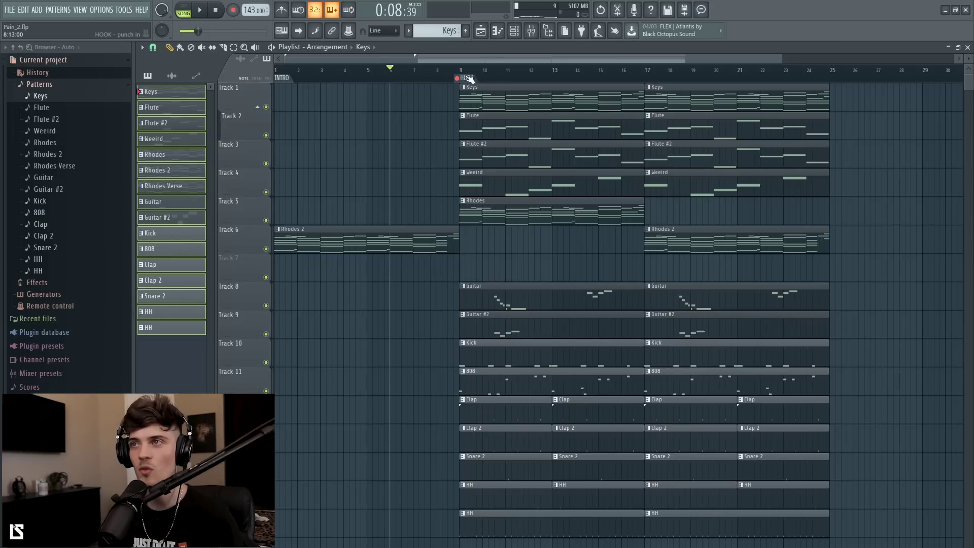
key(space)
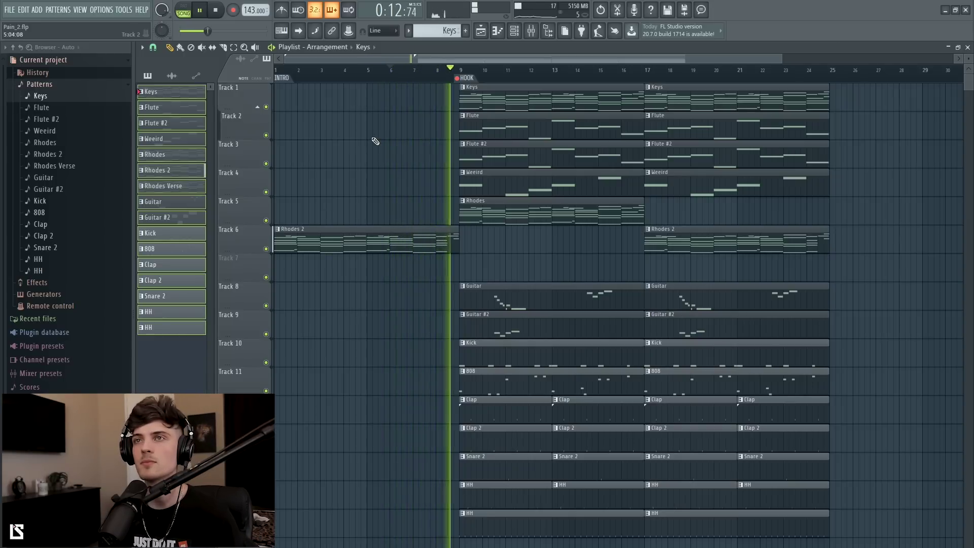
key(space)
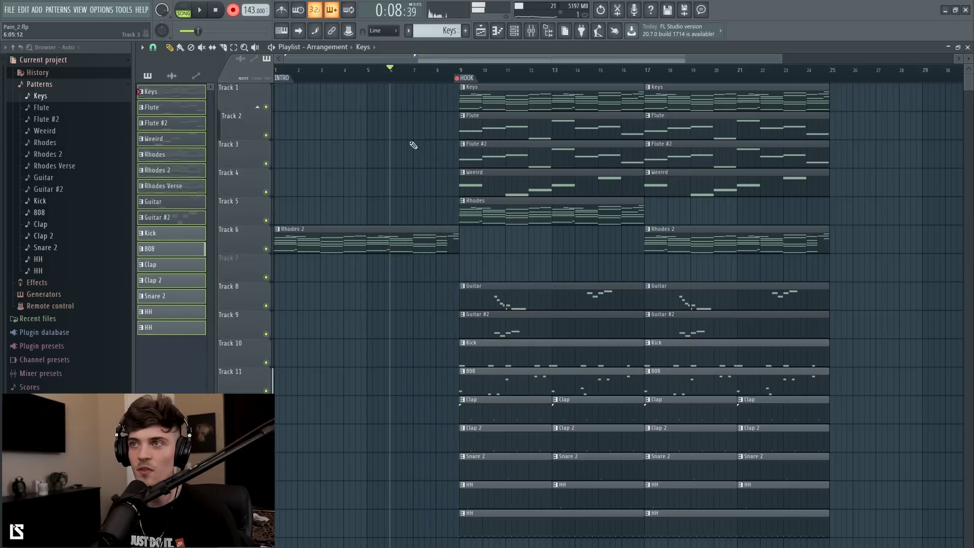
drag(325, 70, 200, 75)
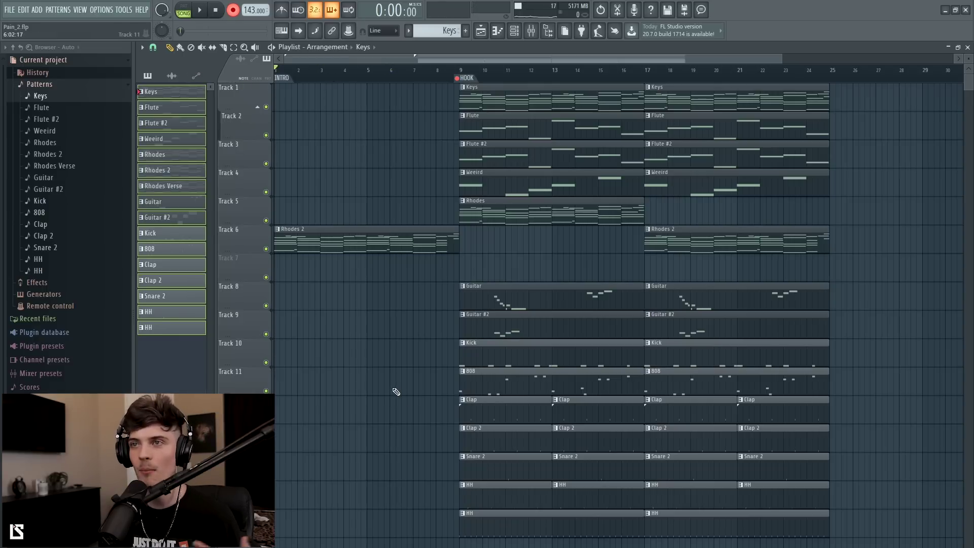
Step: Clear the punch-in recording action from the HOOK marker
right_click(469, 80)
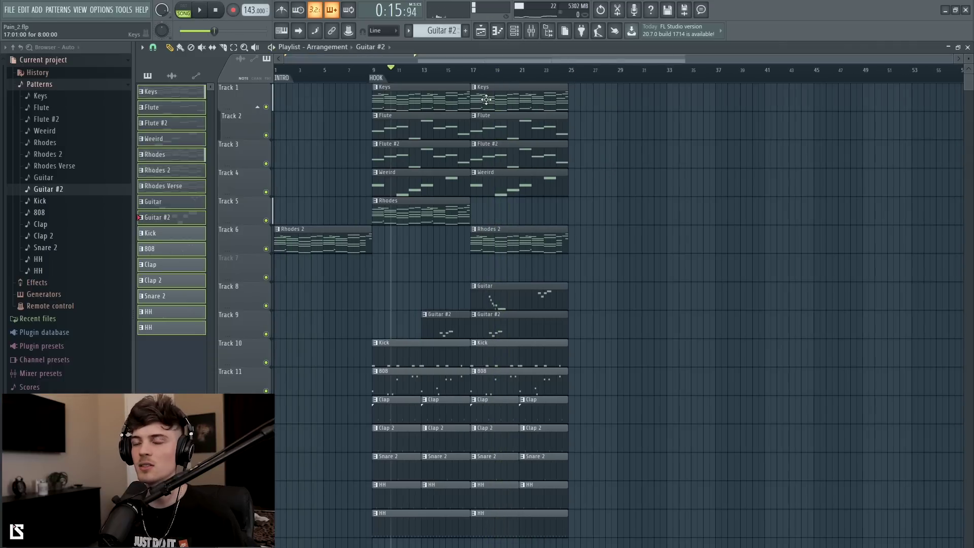
Step: Duplicate the whole 16-bar hook block from bars 9–25 so the copy starts at bar 25
drag(505, 62, 504, 63)
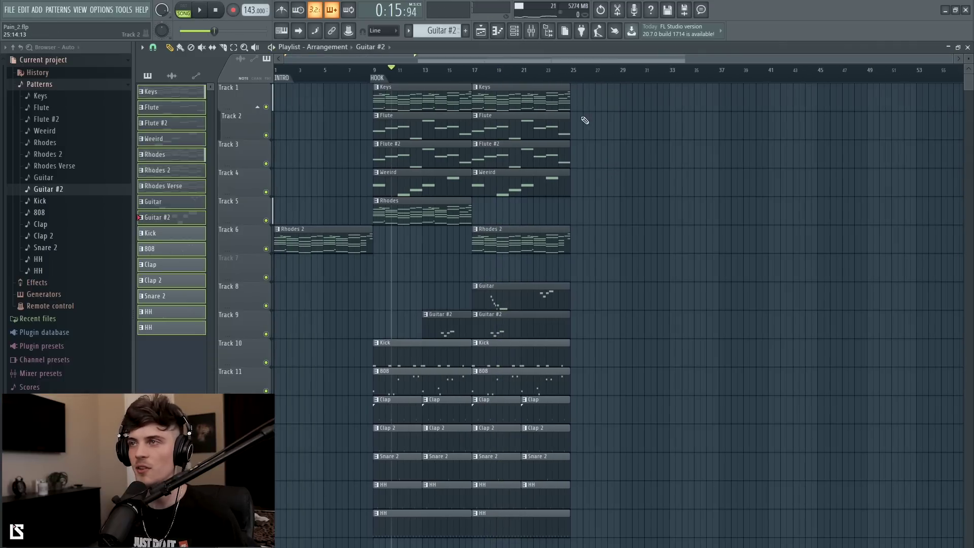
click(574, 73)
drag(587, 85, 392, 536)
drag(395, 96, 591, 84)
key(ctrl+d)
scroll(570, 140, up, 1)
scroll(570, 140, down, 1)
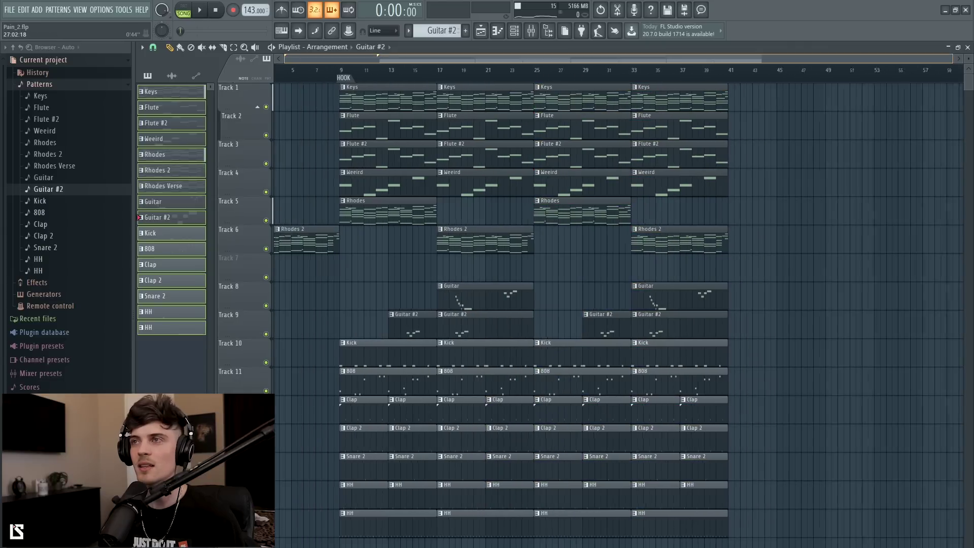
Step: Delete the Keys, Flute, Flute #2, Weeird and Kick clips between bars 25 and 33
scroll(507, 304, down, 3)
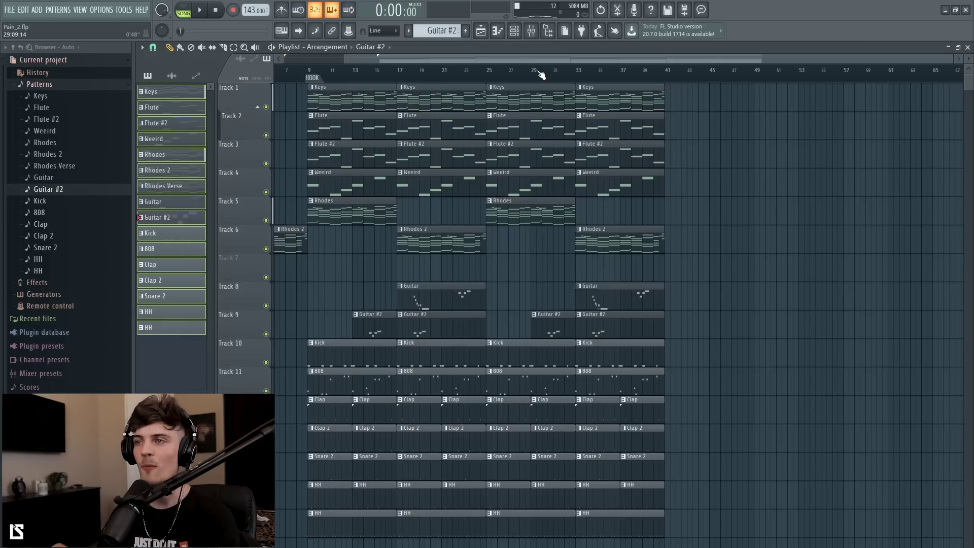
scroll(541, 74, up, 2)
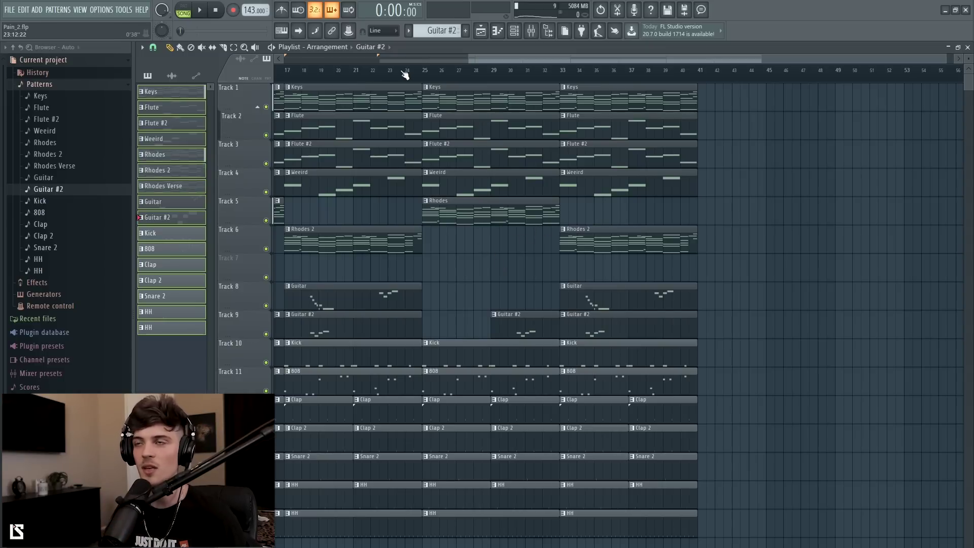
right_click(434, 106)
right_click(437, 126)
right_click(449, 156)
right_click(450, 181)
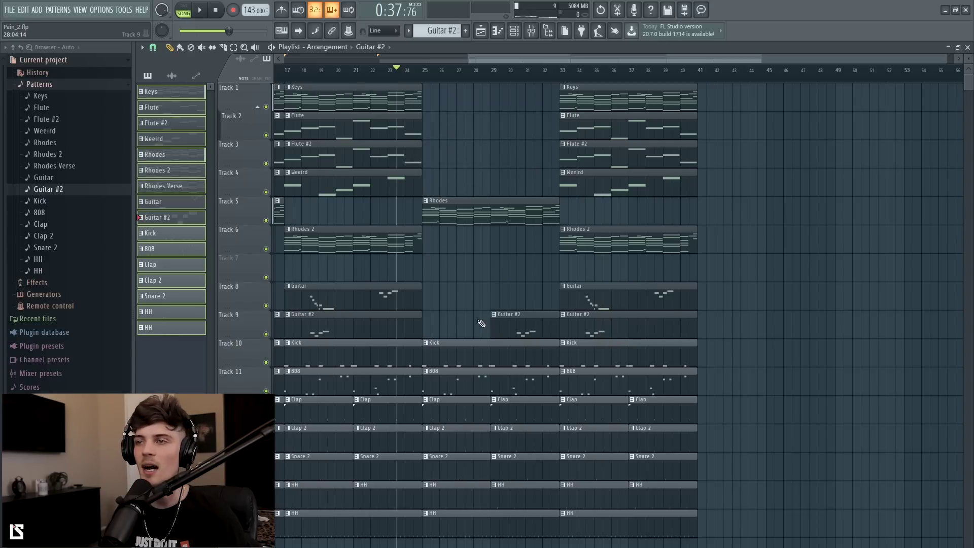
right_click(460, 351)
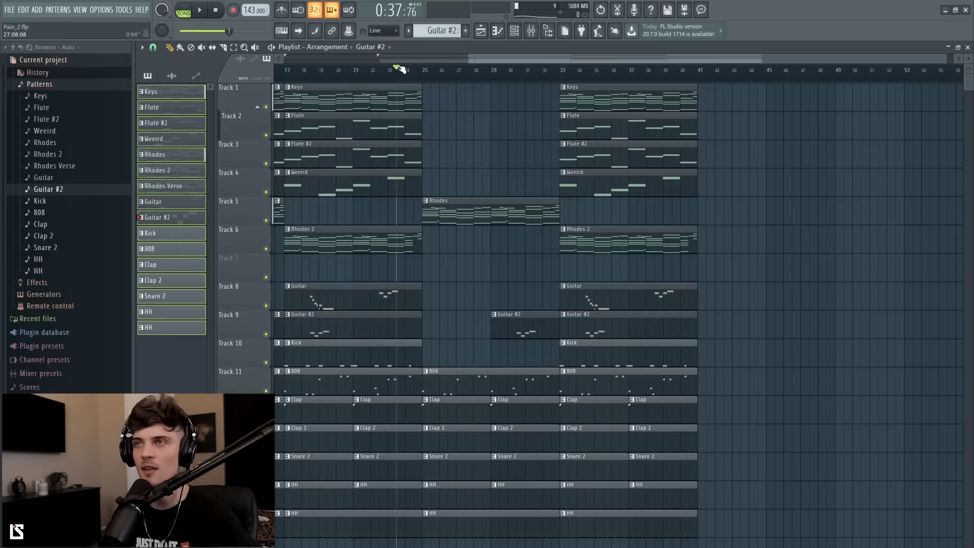
Step: Play from bar 23 to hear the hook drop into the thinned-out section at bar 25
key(space)
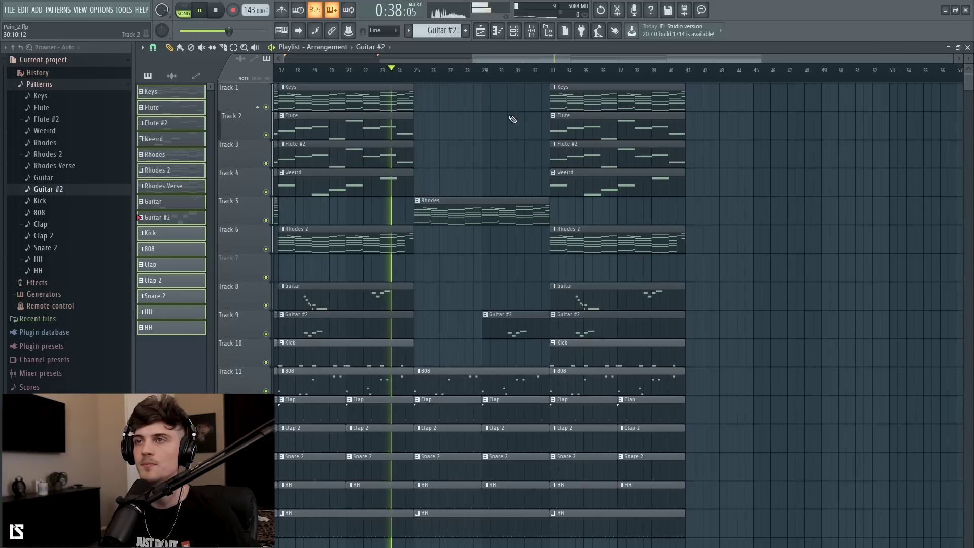
scroll(490, 73, up, 2)
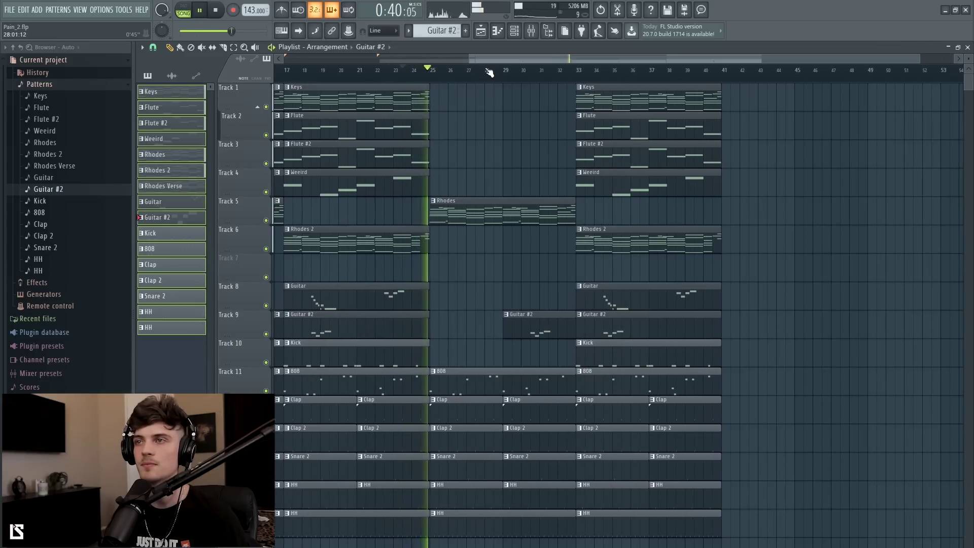
scroll(490, 72, up, 1)
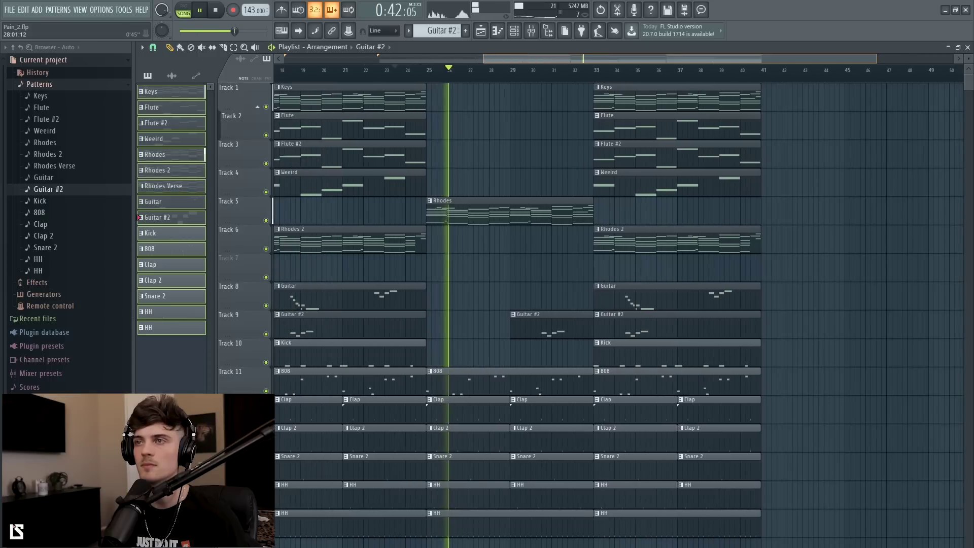
key(space)
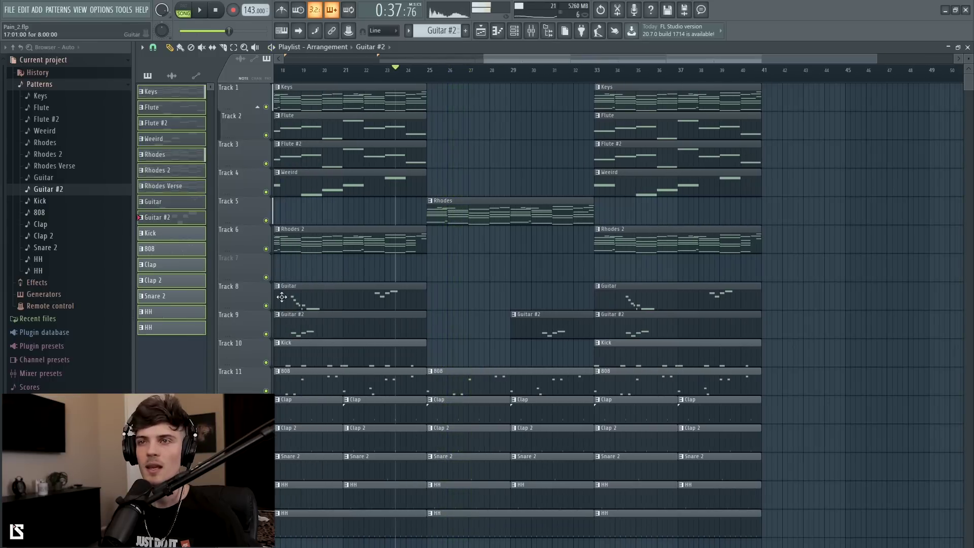
Step: Replace the Rhodes clip at bar 25 with a Rhodes Verse clip on Track 7
click(165, 188)
right_click(433, 216)
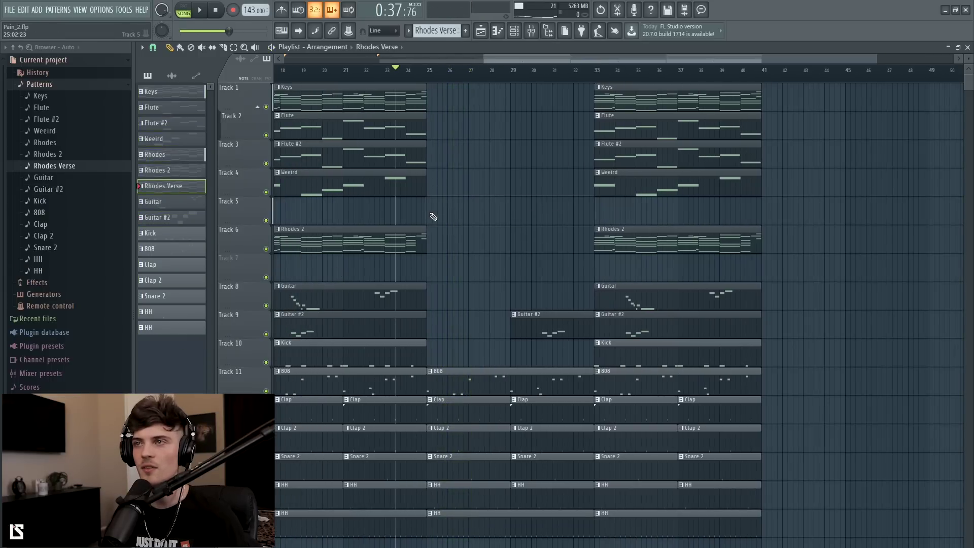
key(ctrl+z)
scroll(543, 241, down, 2)
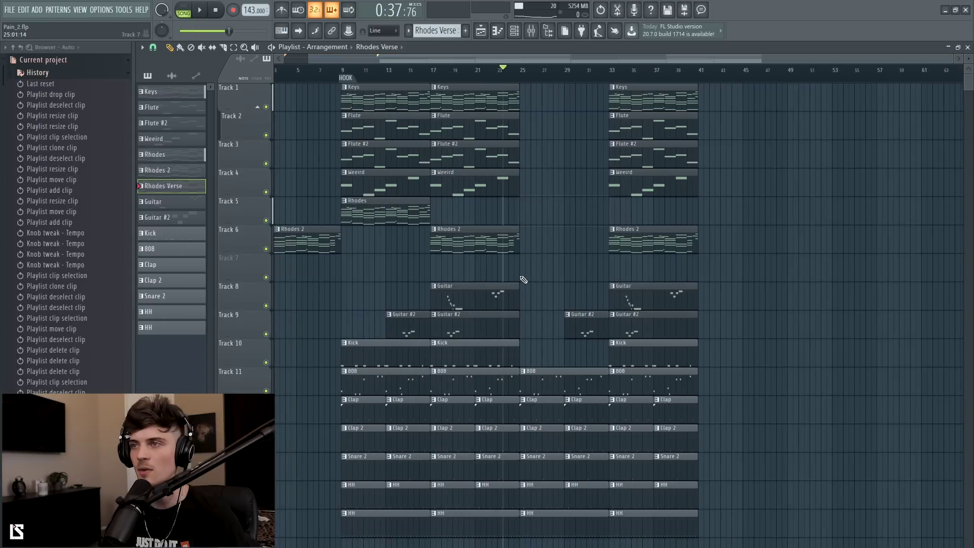
drag(415, 58, 499, 58)
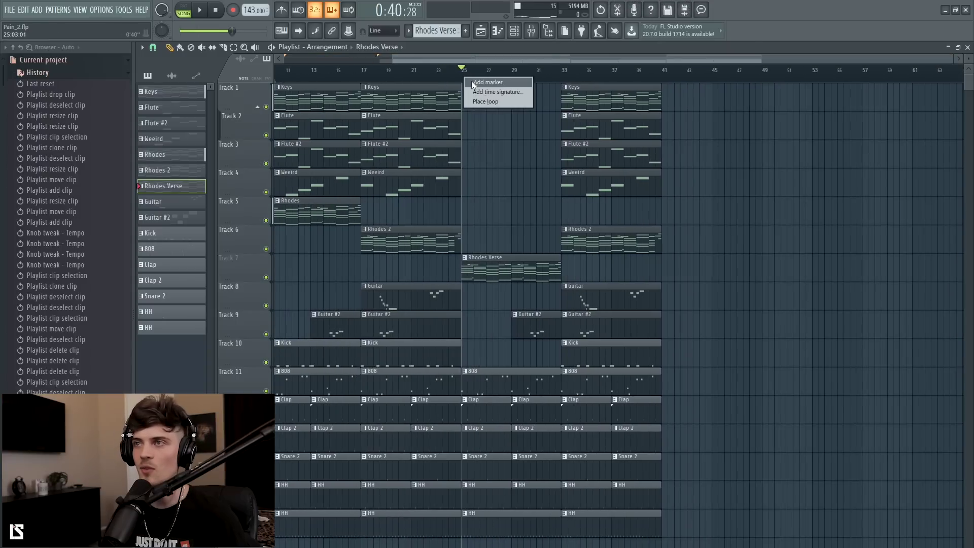
Step: Add a time marker named VERSE at bar 25
text(VERSE)
key(Return)
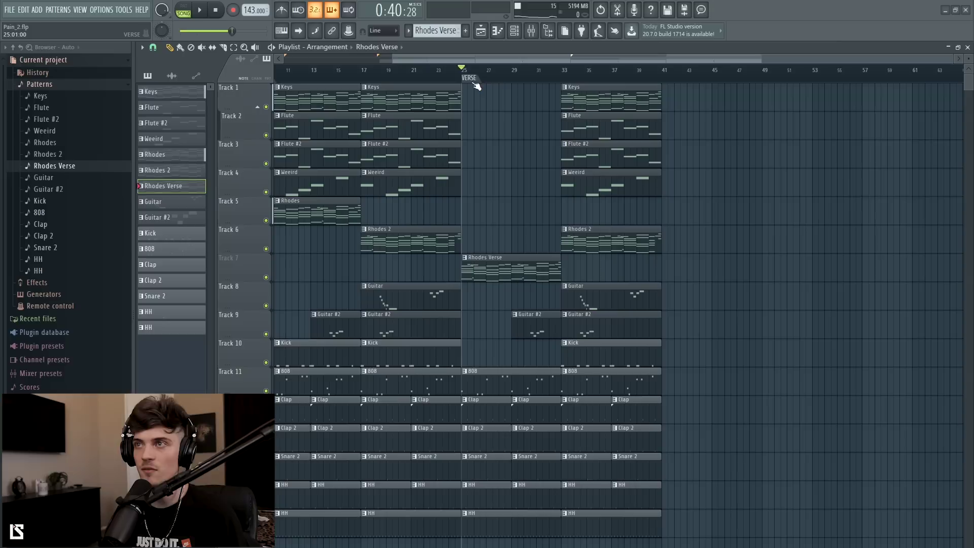
drag(394, 59, 285, 59)
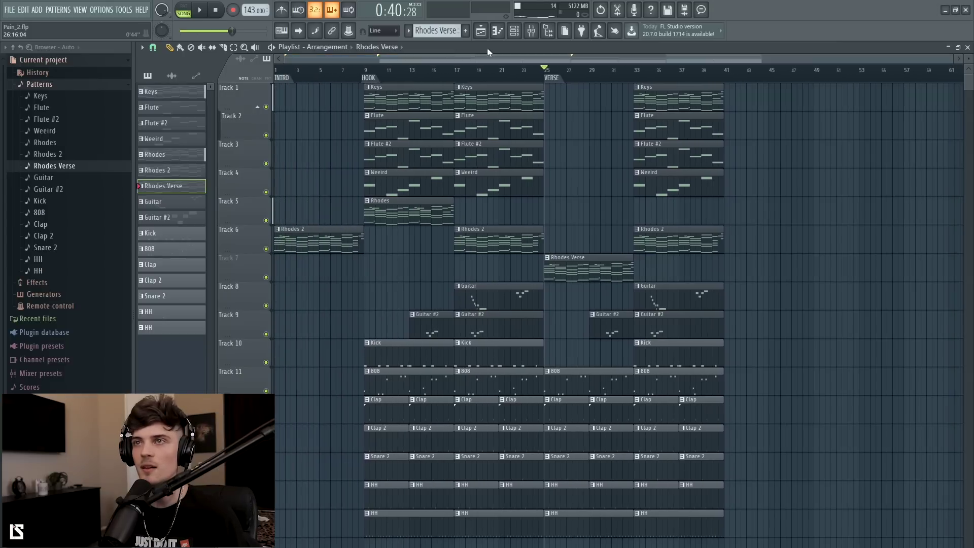
Step: While playing into the verse, delete the Guitar #2 clip at bar 29 and the Guitar and Guitar #2 clips at bar 33
scroll(611, 75, up, 3)
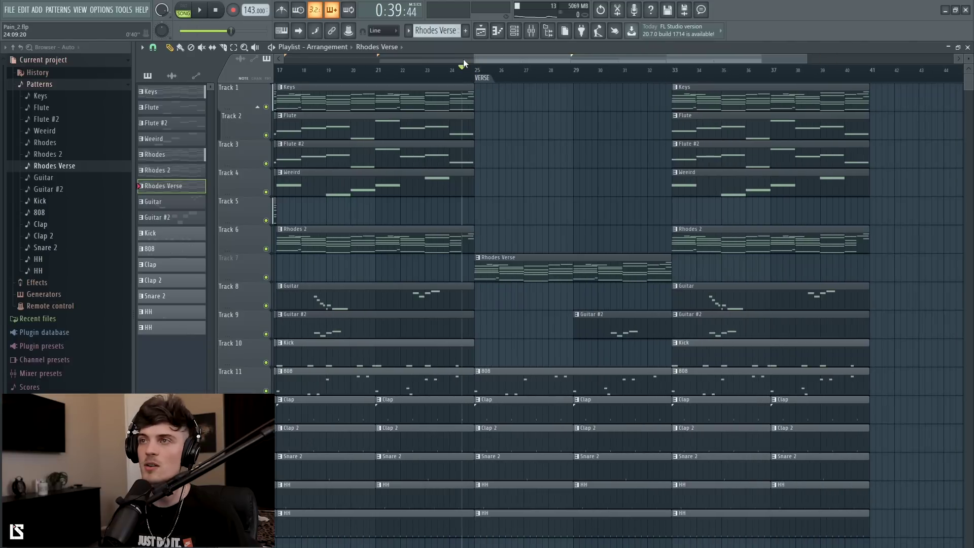
scroll(456, 62, up, 1)
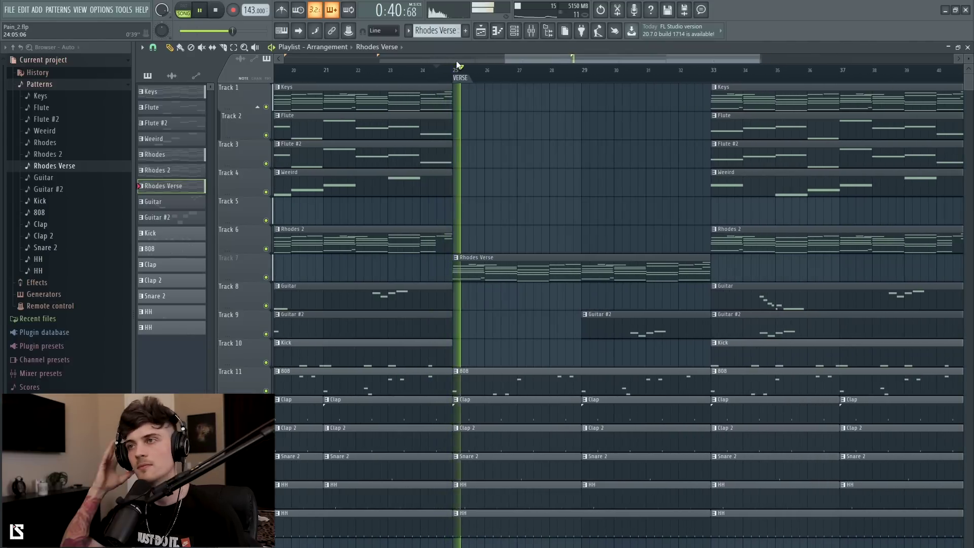
drag(529, 60, 558, 60)
right_click(524, 324)
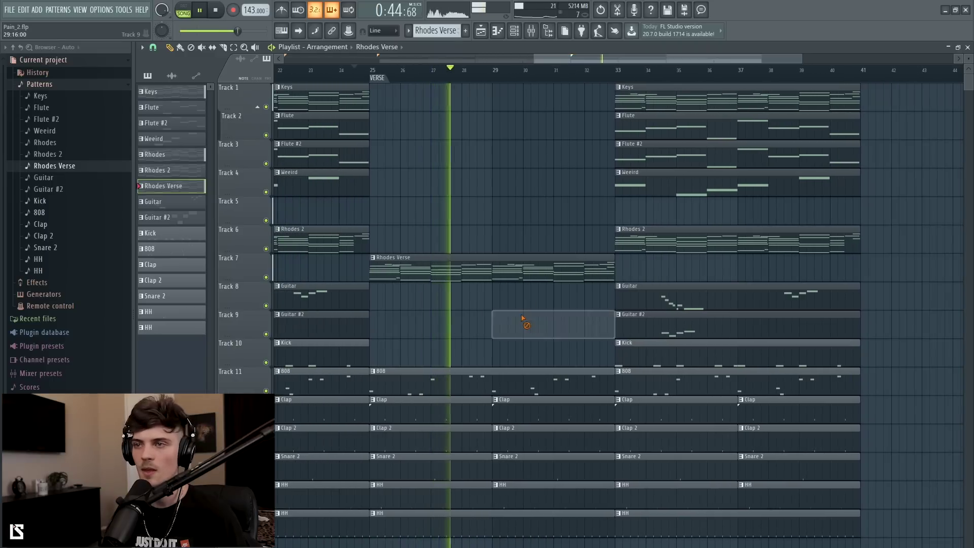
scroll(598, 69, down, 2)
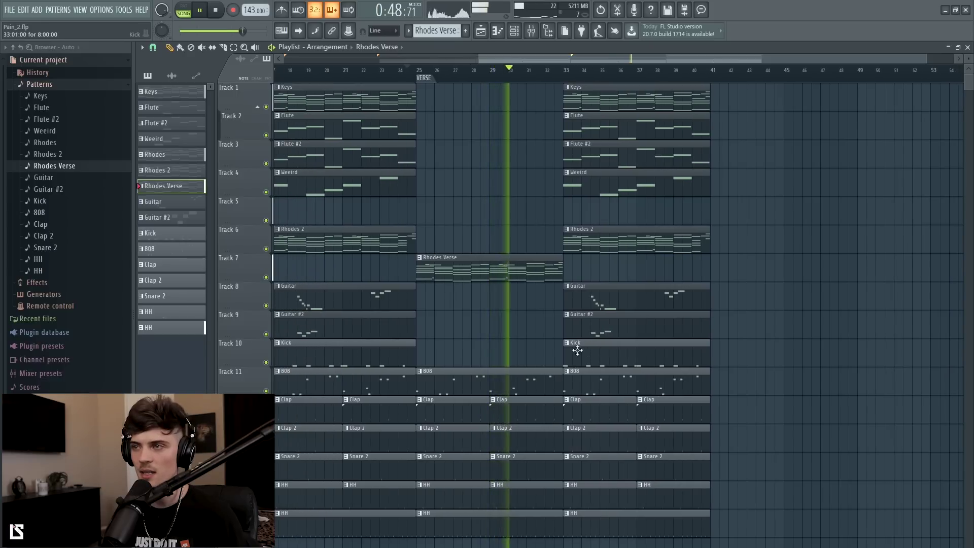
right_click(586, 307)
right_click(587, 317)
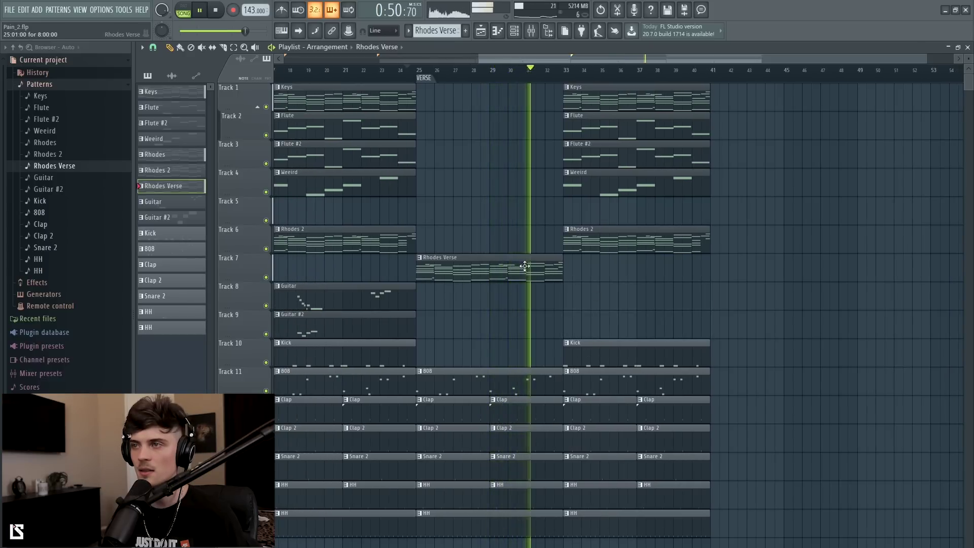
Step: Place a Rhodes Verse clip at bar 33 on Track 7 and delete the Rhodes 2, Keys, Weeird and Flute clips there
click(566, 269)
right_click(568, 246)
right_click(575, 105)
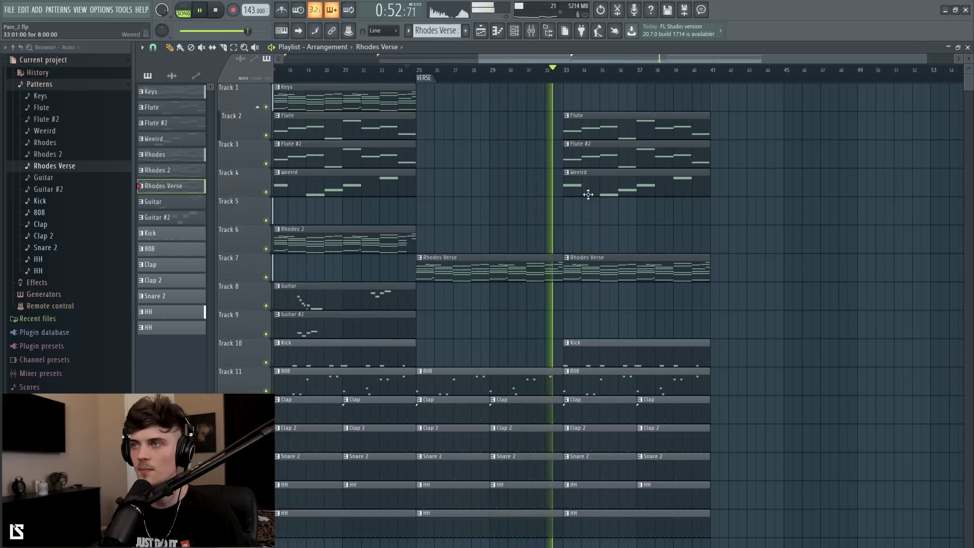
right_click(587, 188)
right_click(583, 128)
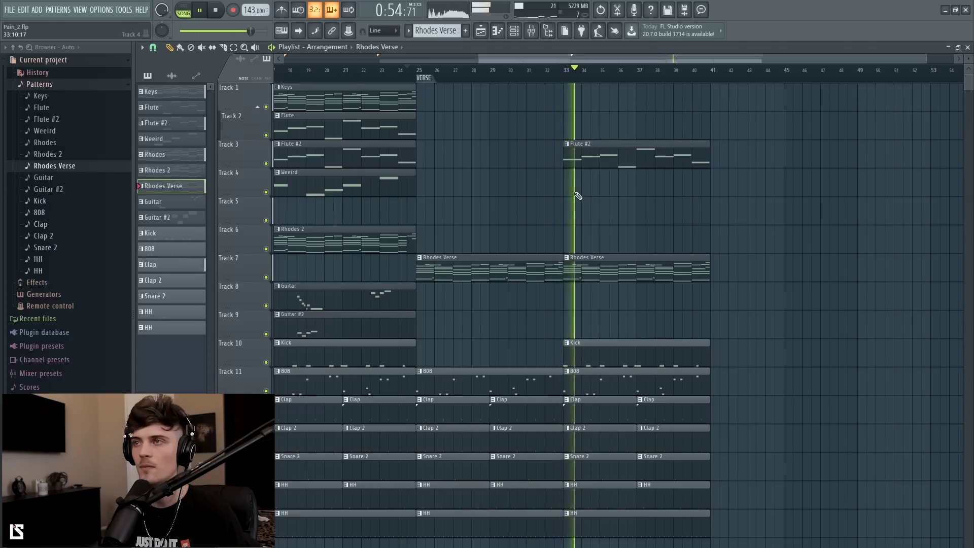
Step: Copy all clips of the 8-bar block starting at bar 33 to about bar 41
mouse_move(567, 59)
mouse_down()
mouse_move(583, 64)
mouse_move(573, 66)
mouse_up()
scroll(604, 70, down, 4)
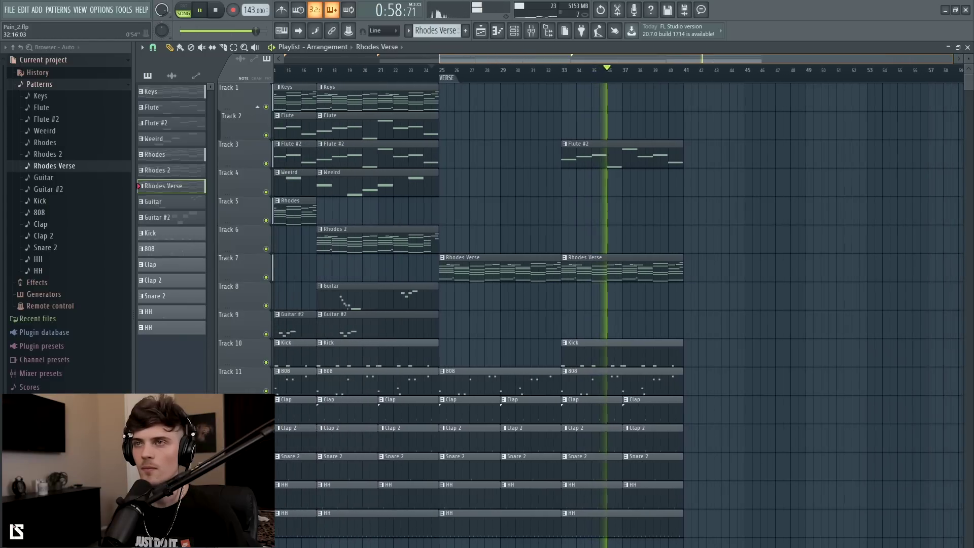
scroll(629, 70, down, 1)
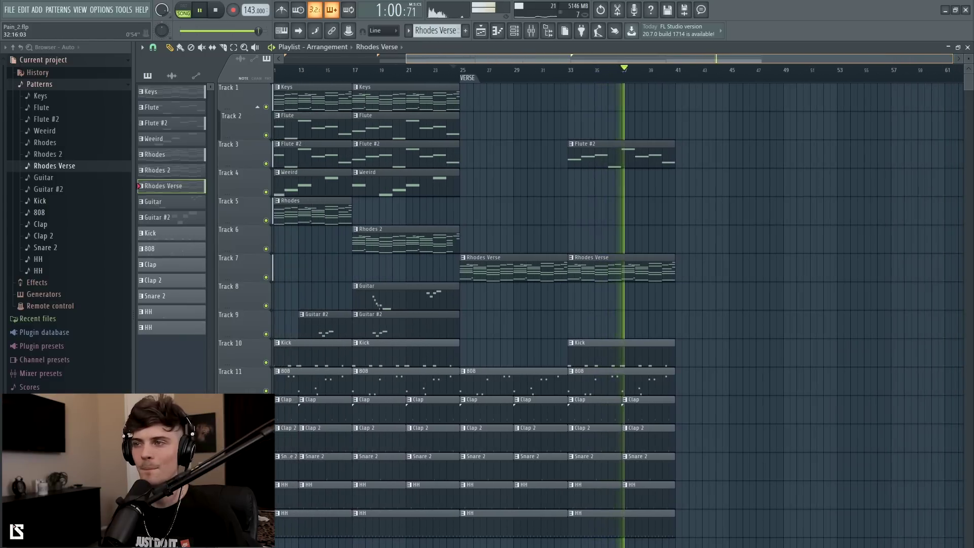
drag(629, 146, 664, 528)
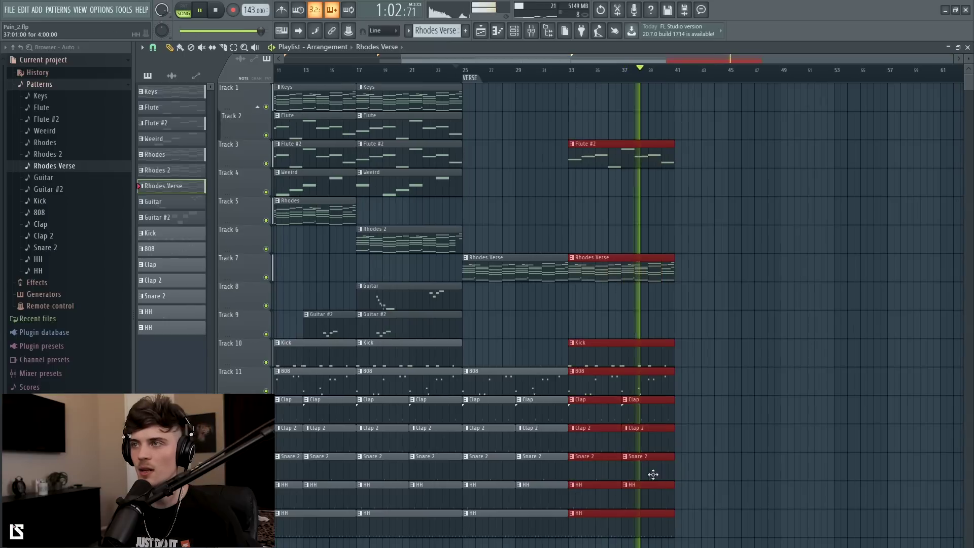
shift+drag(601, 160, 715, 160)
Step: Add a Keys clip at bar 41 on Track 1 and align the copied 8-bar block to start exactly at bar 41
click(446, 100)
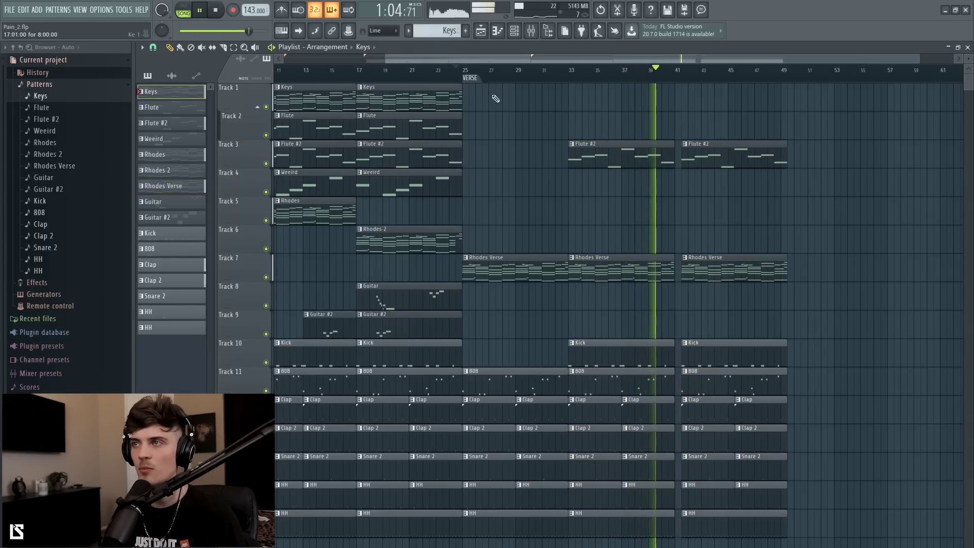
click(673, 103)
key(space)
scroll(680, 66, up, 5)
drag(663, 142, 746, 533)
drag(688, 165, 675, 164)
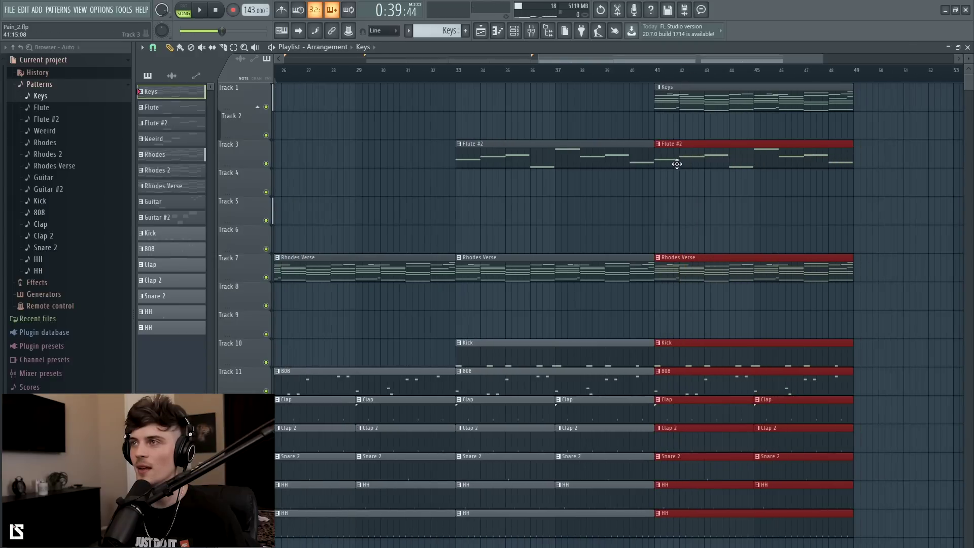
Step: Make the Keys clip at bar 41 a unique pattern and open it in the piano roll
click(649, 76)
scroll(662, 74, up, 2)
right_click(624, 91)
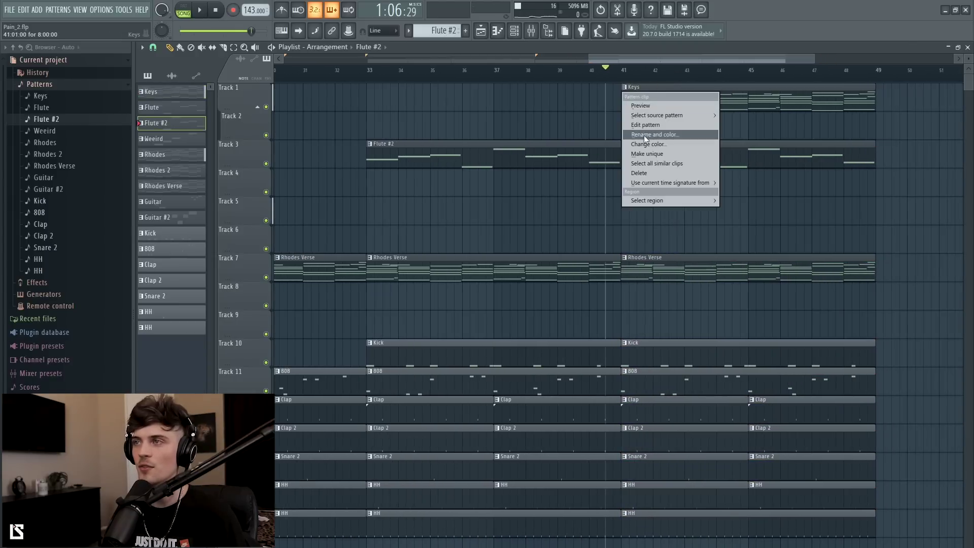
click(645, 154)
double_click(650, 97)
Step: Delete the D#6 and E6 melody notes from the unique Keys pattern
scroll(633, 76, down, 3)
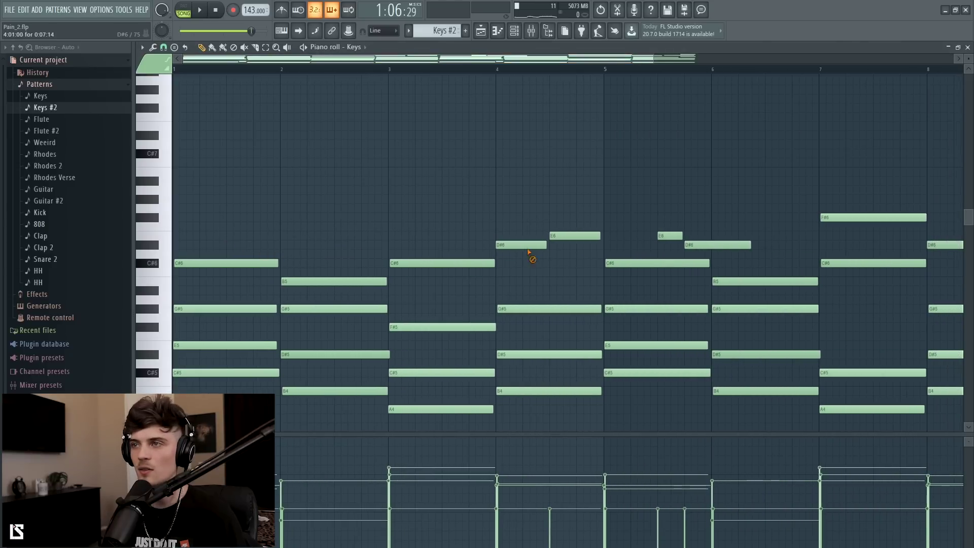
scroll(565, 71, down, 2)
right_click(454, 236)
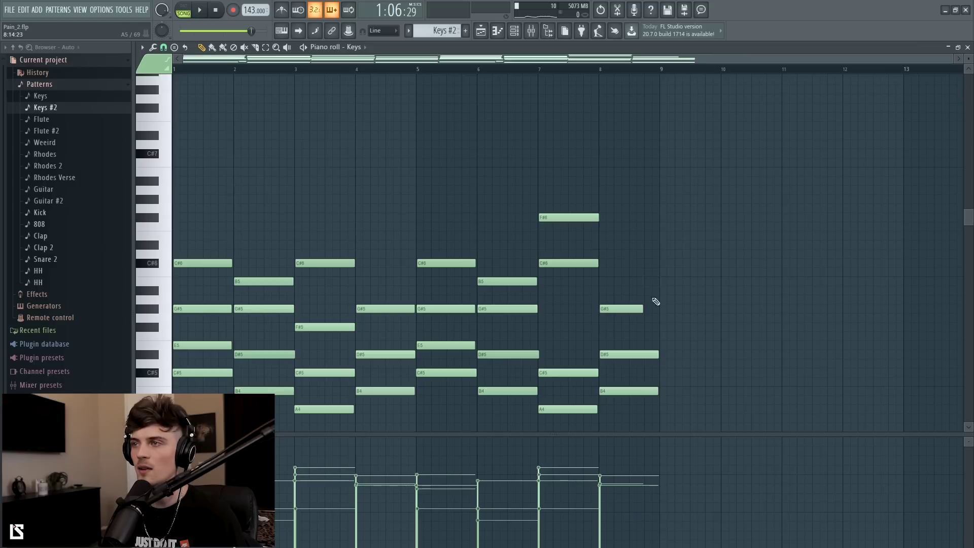
Step: Return to the playlist and play the section at bar 41 with the simplified keys
click(481, 31)
key(space)
scroll(604, 315, down, 3)
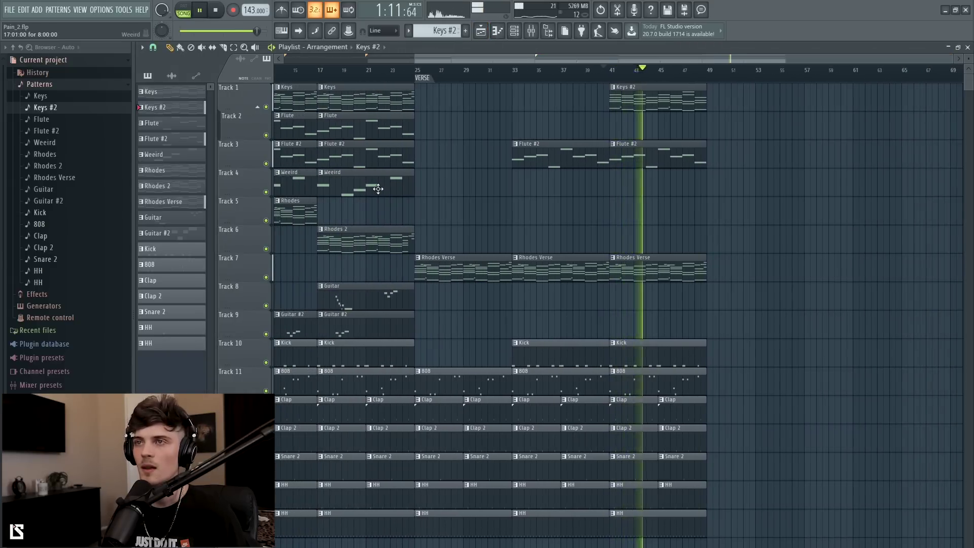
key(space)
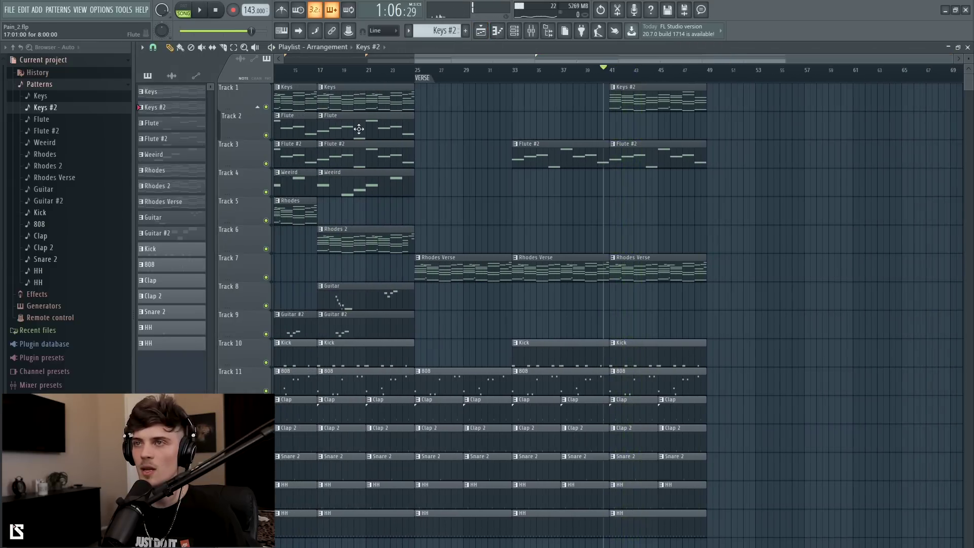
Step: Replace the Flute #2 clip at bar 41 with a Weeird clip on Track 4 and play the section
click(368, 181)
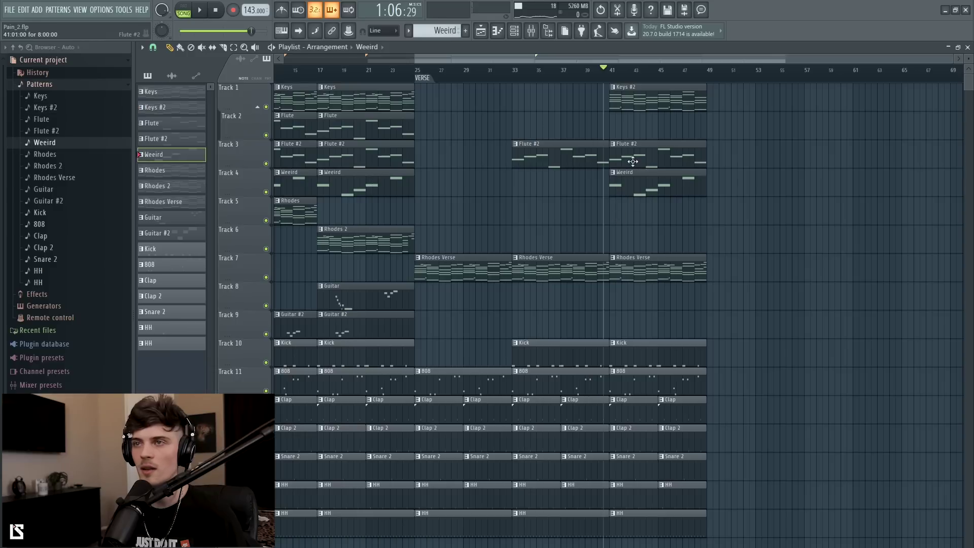
key(space)
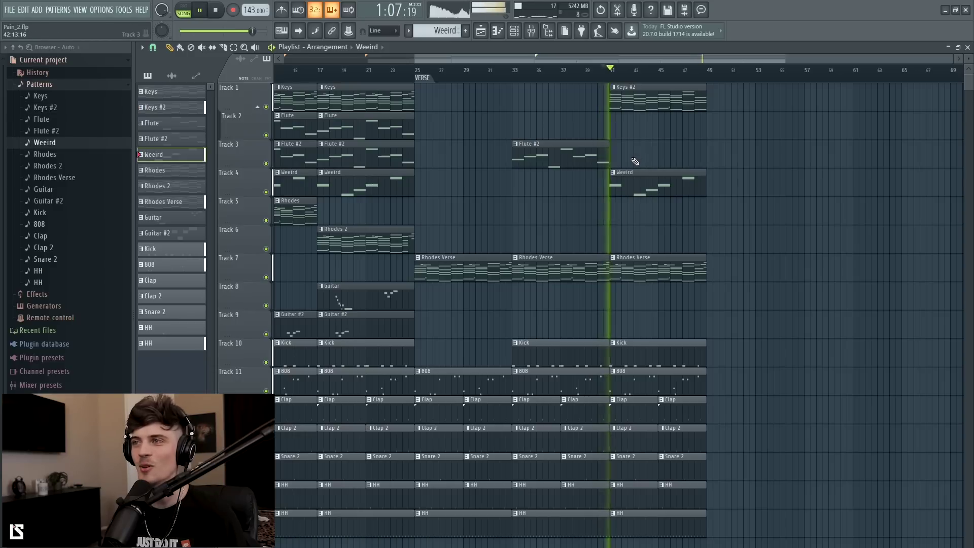
Step: Shorten the Weeird clip at bar 41 to two bars
drag(706, 191, 657, 202)
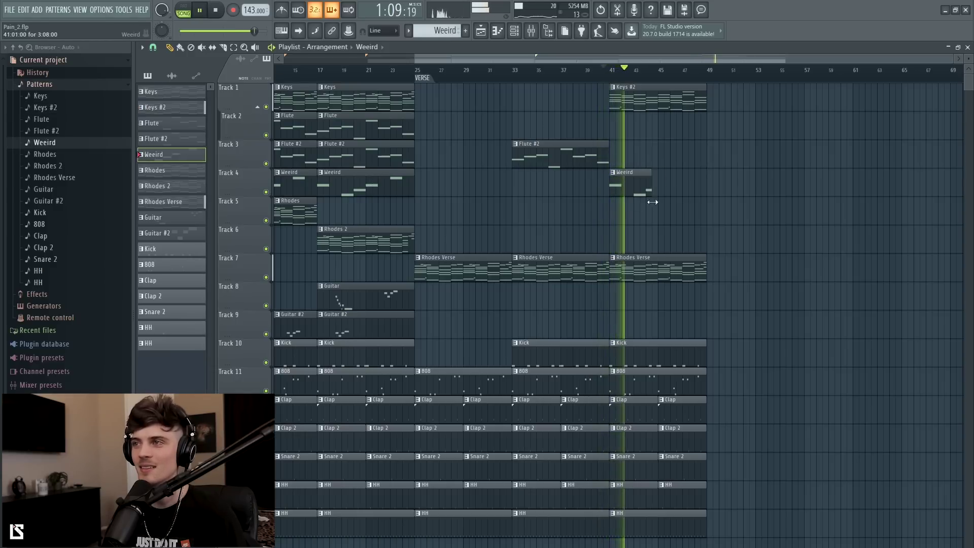
mouse_move(637, 58)
mouse_down()
mouse_move(619, 58)
mouse_move(657, 58)
mouse_move(618, 58)
mouse_up()
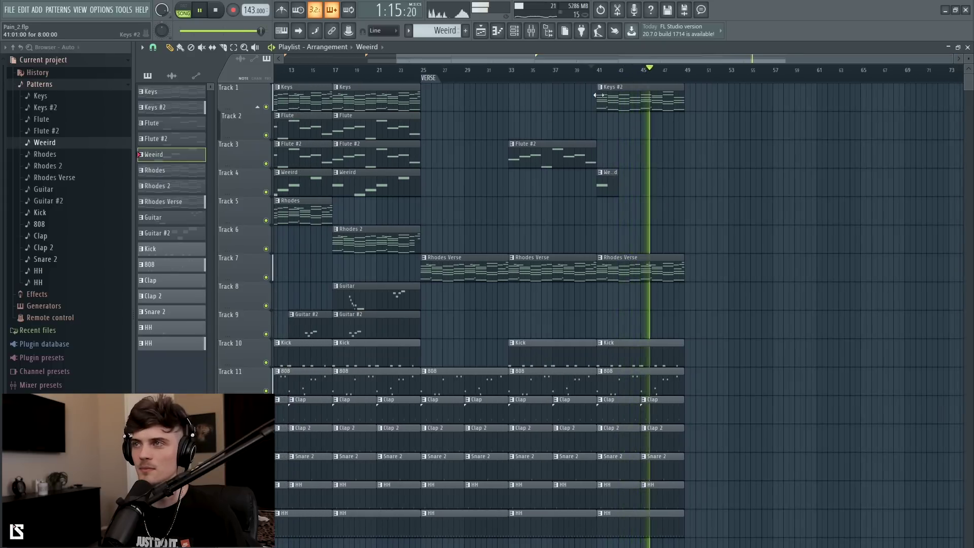
scroll(604, 103, down, 1)
Step: Duplicate all clips of the 8-bar verse section at bar 41 to bar 49
drag(681, 87, 592, 538)
drag(620, 99, 701, 100)
click(653, 69)
key(ctrl+d)
scroll(659, 70, up, 1)
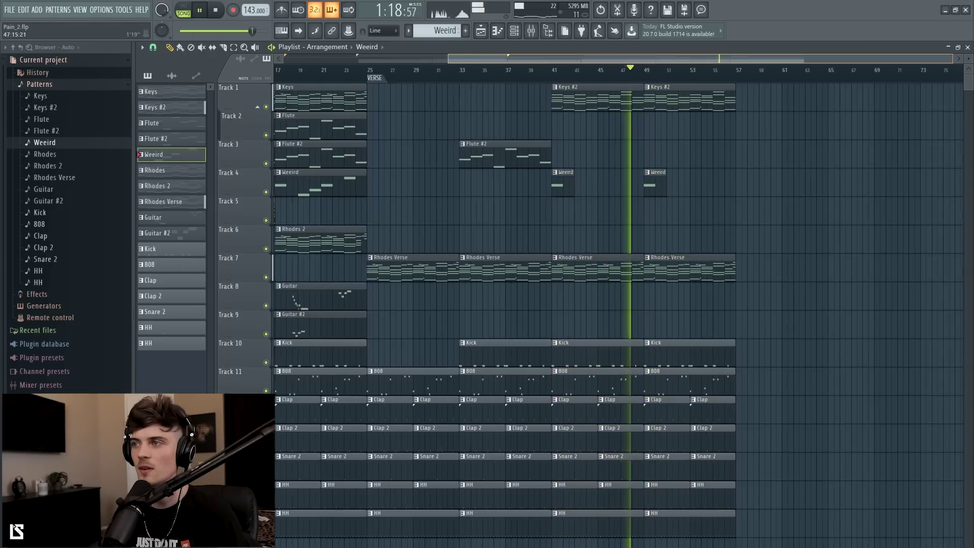
Step: Delete the Kick clip and the lower HH clip from the section at bar 49 and play it
scroll(659, 113, up, 2)
key(space)
right_click(621, 357)
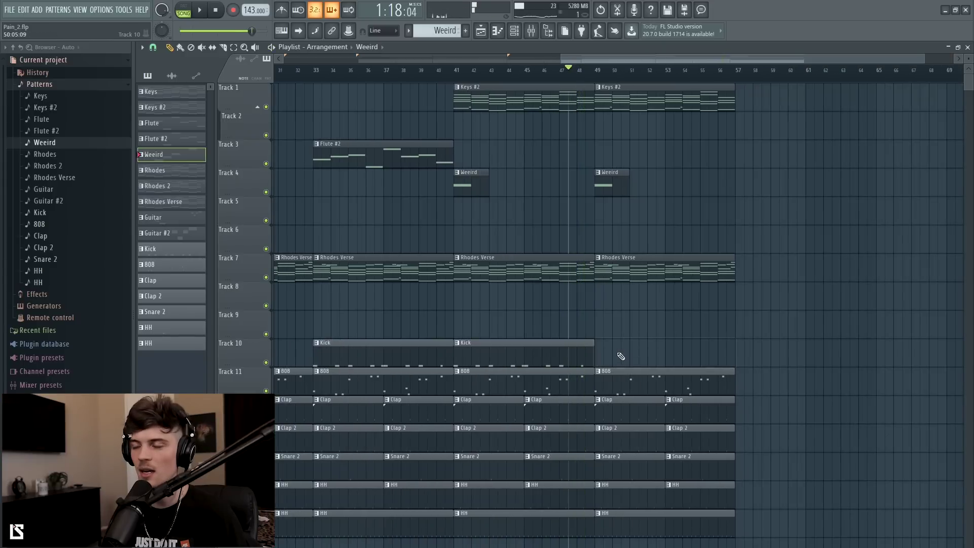
right_click(622, 518)
key(space)
scroll(599, 75, up, 1)
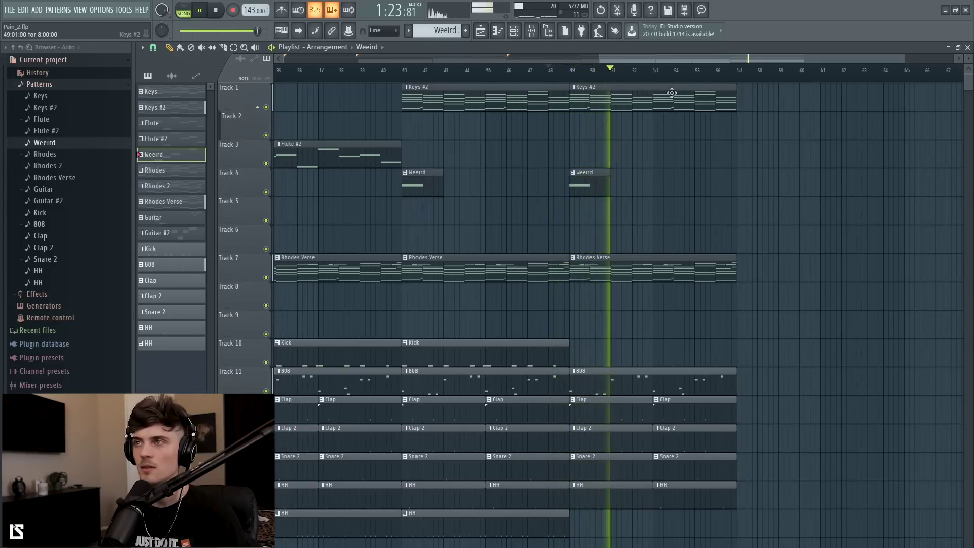
scroll(675, 77, up, 1)
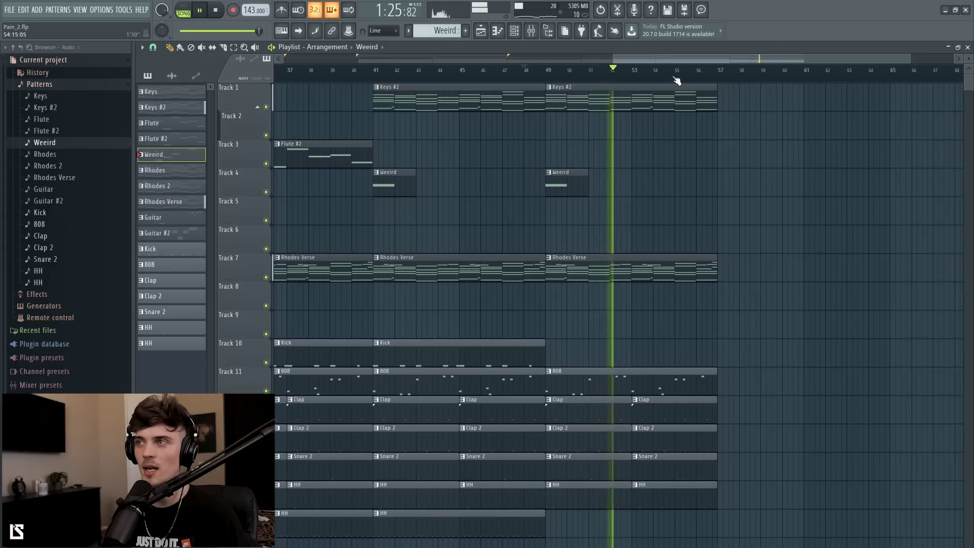
Step: Make the 808 clip at bar 49 unique and trim the clap, snare and hi-hat clips to end at bar 56
scroll(677, 80, up, 2)
drag(668, 58, 674, 60)
drag(633, 390, 654, 494)
drag(657, 422, 631, 422)
click(649, 392)
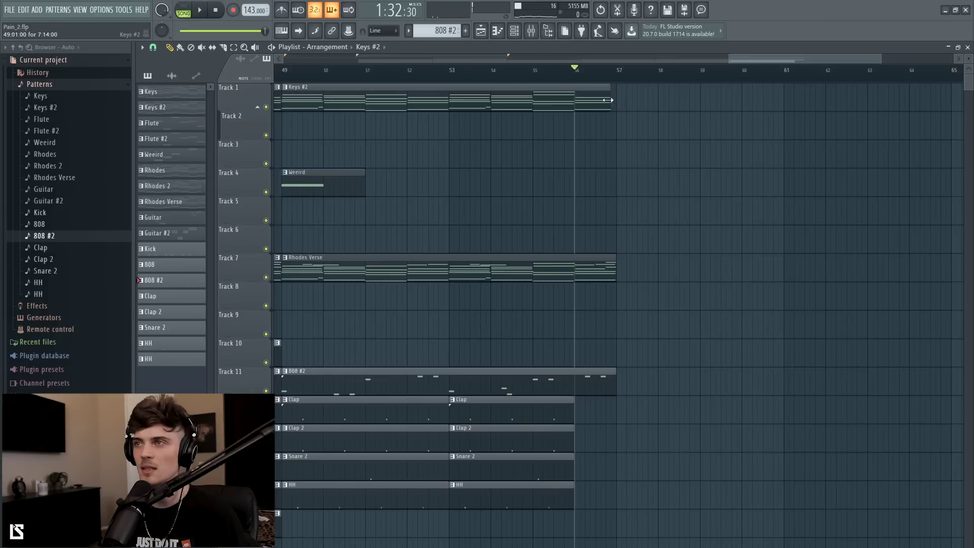
Step: Trim the Keys #2 clip at bar 49 to end at bar 56 and play the ending
drag(579, 103, 575, 103)
key(space)
click(557, 77)
key(space)
Step: Make the Rhodes Verse clip at bar 49 a unique pattern and open its last notes in the piano roll
right_click(287, 261)
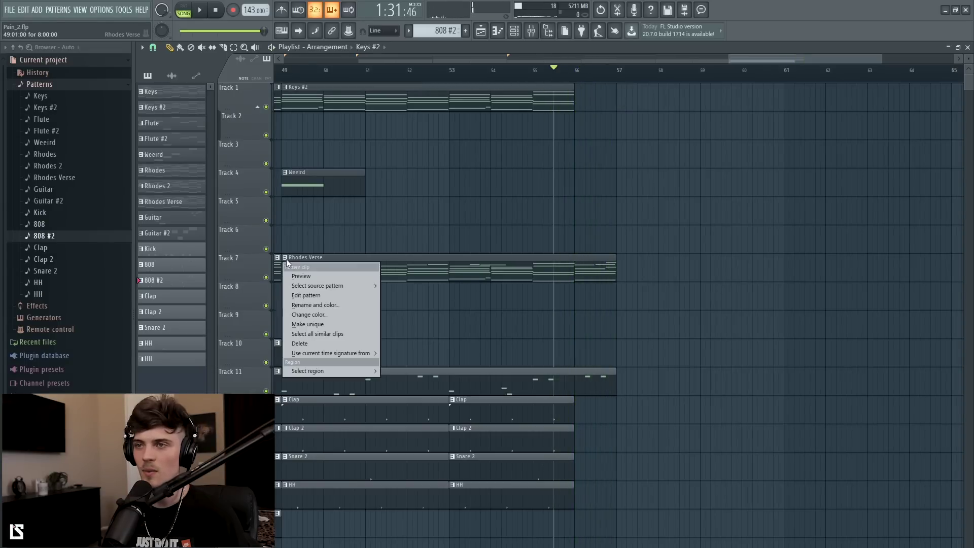
click(318, 325)
double_click(584, 269)
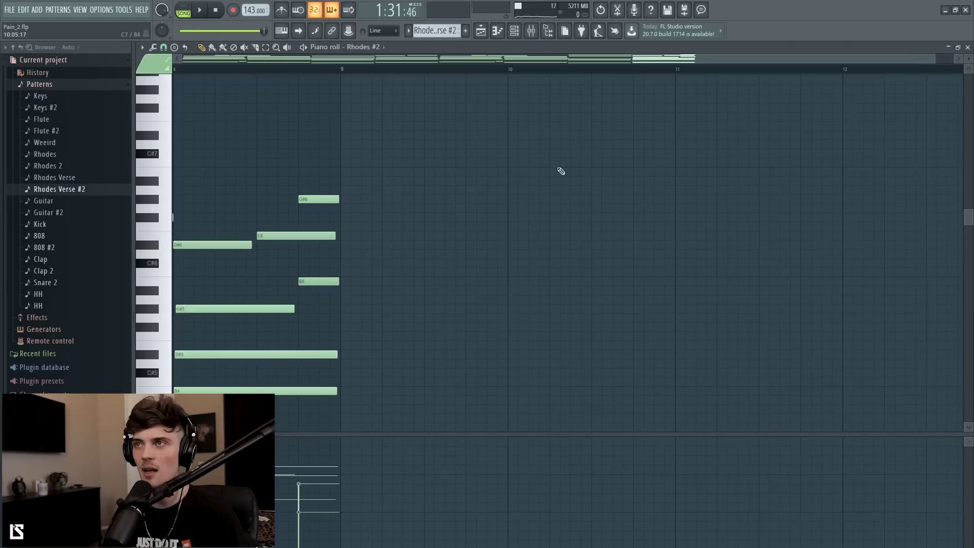
scroll(576, 237, up, 2)
Step: Select the notes in the last bar of the Rhodes Verse #2 pattern and transpose them up an octave
drag(546, 150, 560, 105)
scroll(402, 431, down, 4)
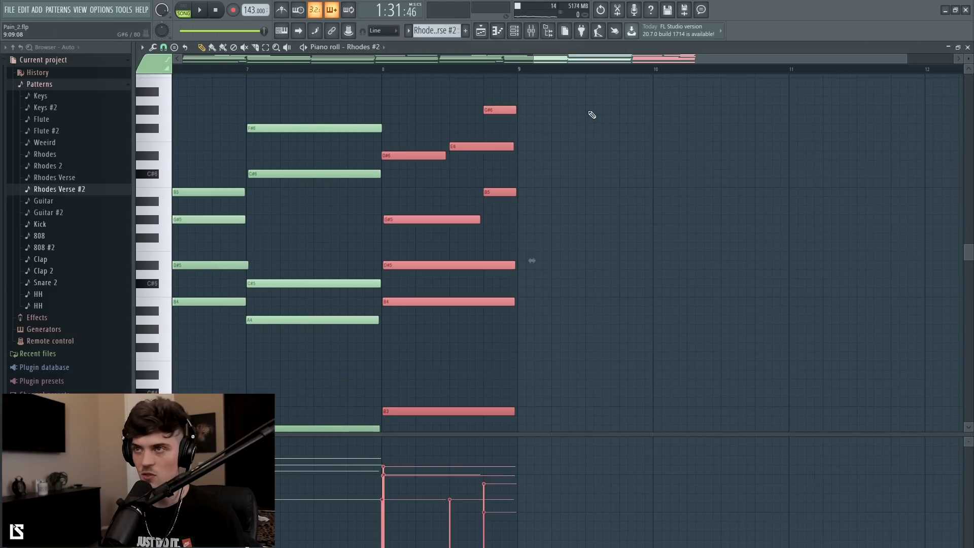
key(ctrl+Up)
Step: Return to the playlist and play the verse ending with the raised Rhodes chord
click(485, 32)
key(space)
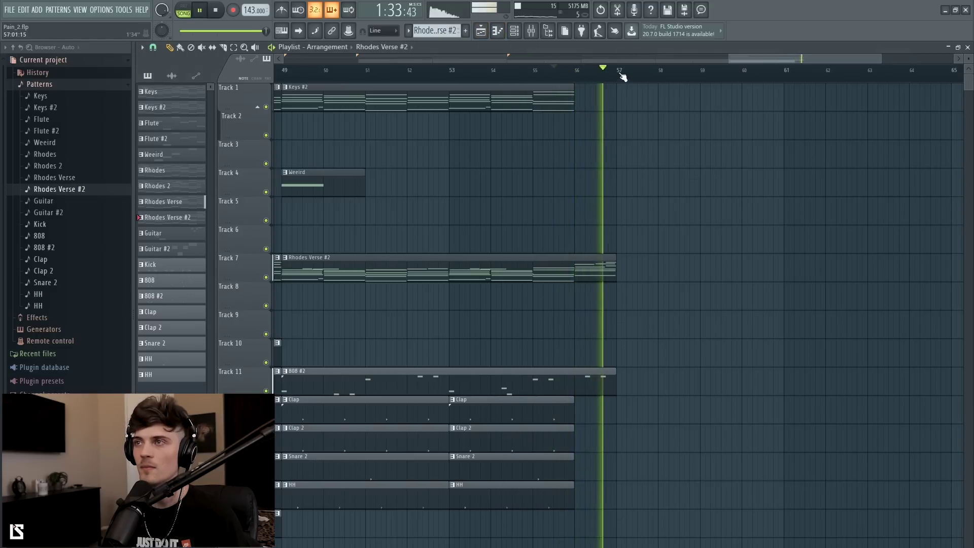
scroll(623, 76, up, 3)
key(space)
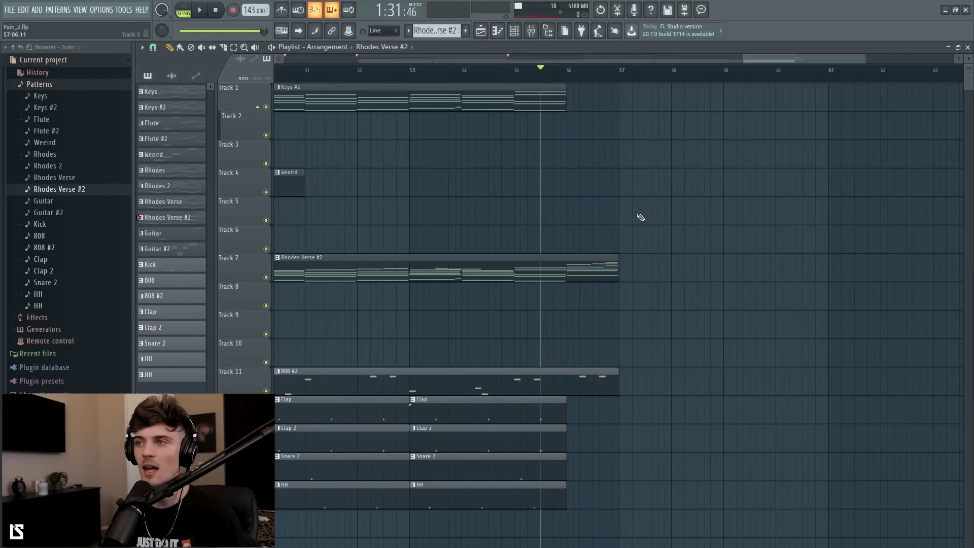
Step: Review the arrangement from intro to verse and replay the last bars of the verse
scroll(623, 76, down, 4)
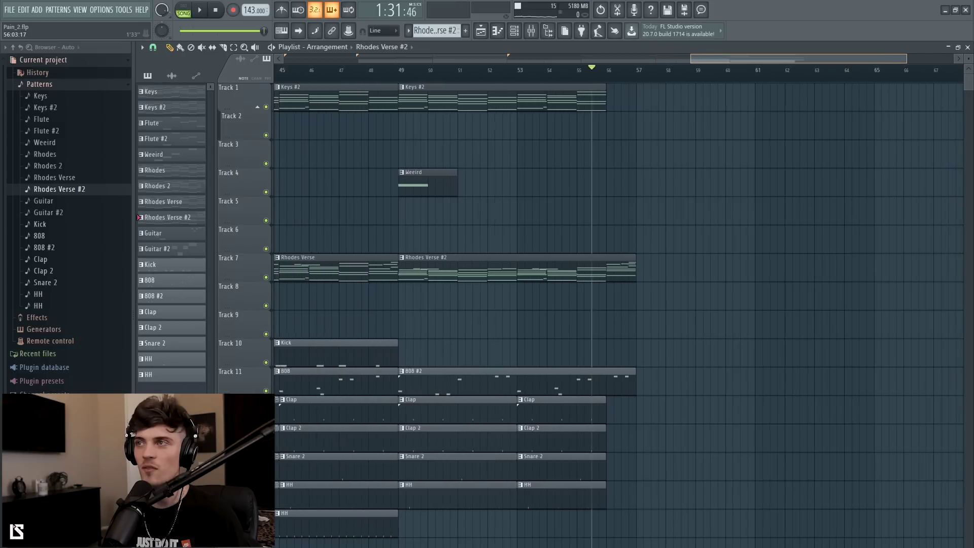
scroll(623, 76, down, 4)
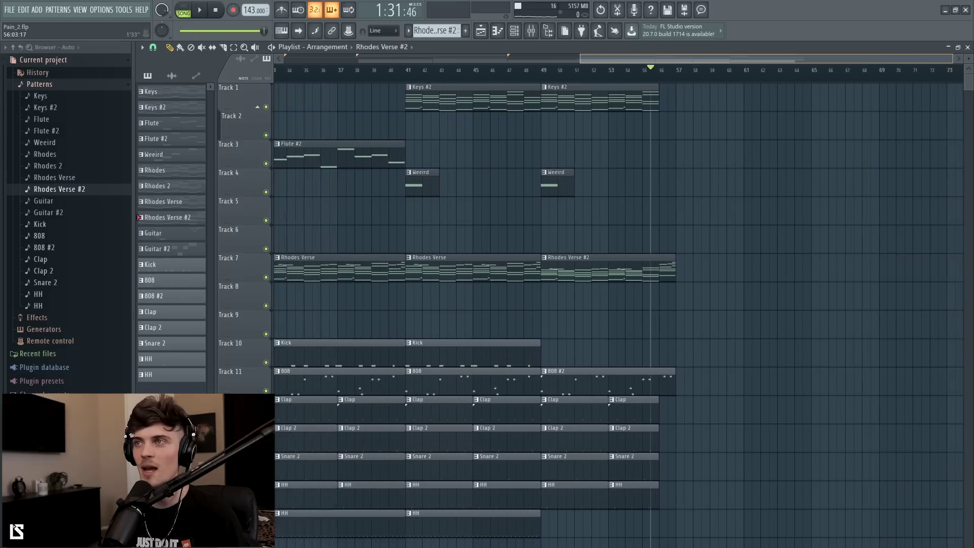
scroll(623, 76, down, 4)
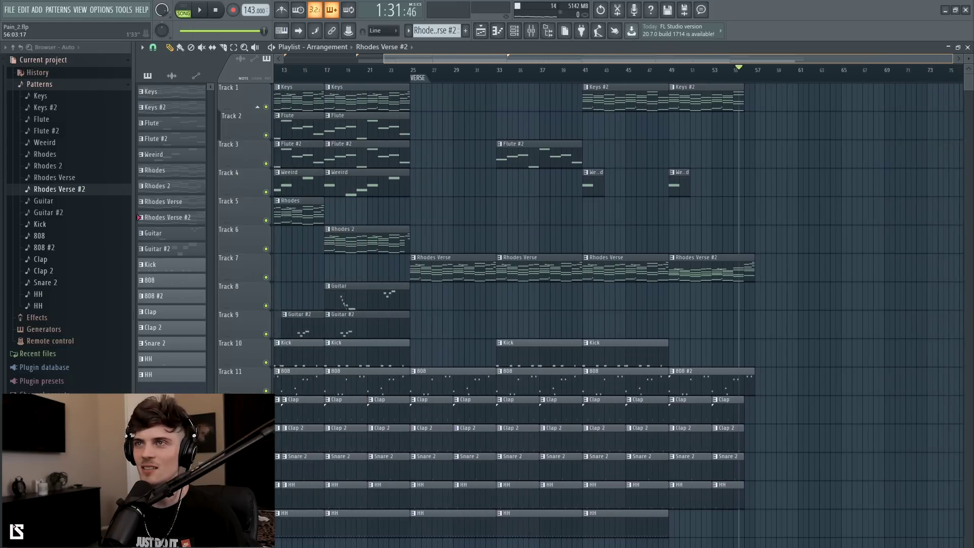
scroll(581, 80, down, 2)
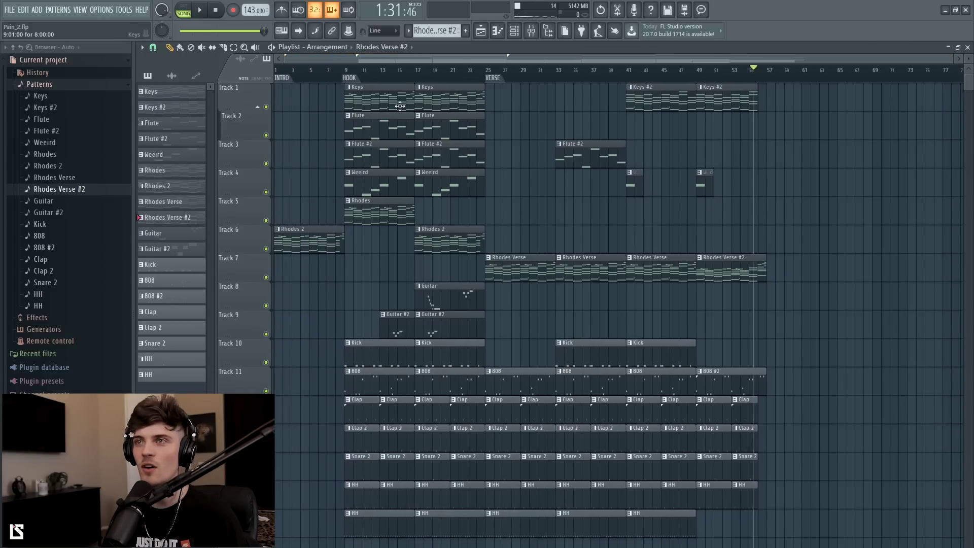
key(space)
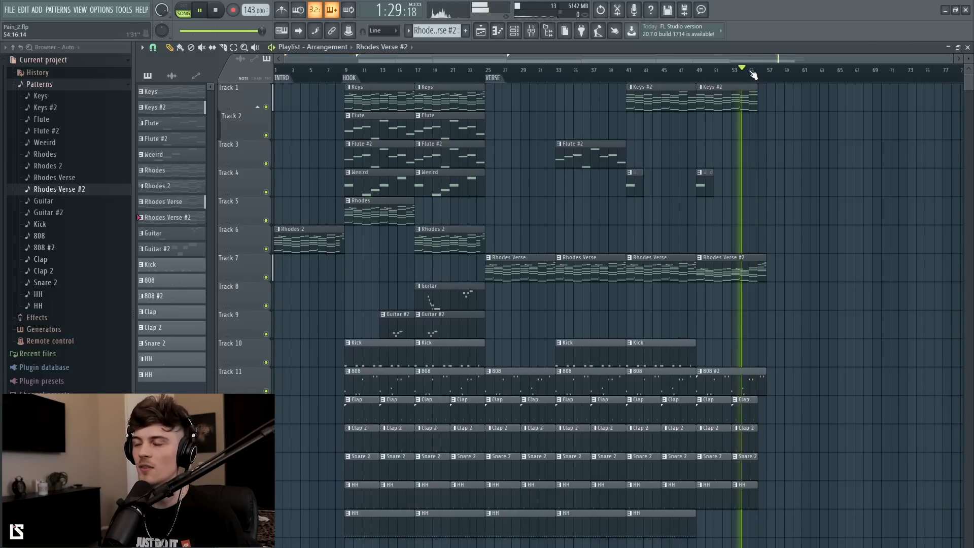
scroll(761, 63, up, 3)
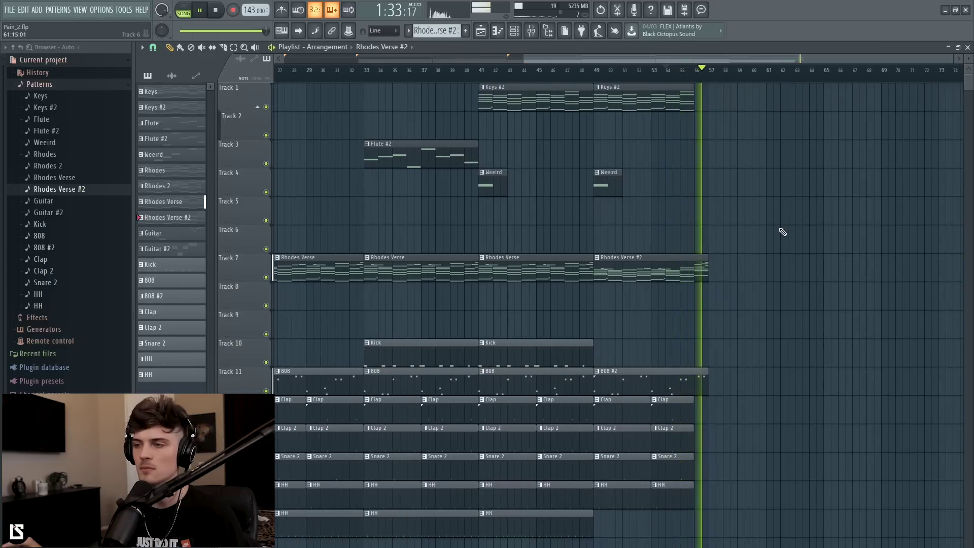
scroll(729, 75, up, 4)
Step: Trim the 808 #2 clip at bar 49 to end at bar 56 with the drums
key(space)
key(space)
drag(785, 383, 745, 395)
key(ctrl+z)
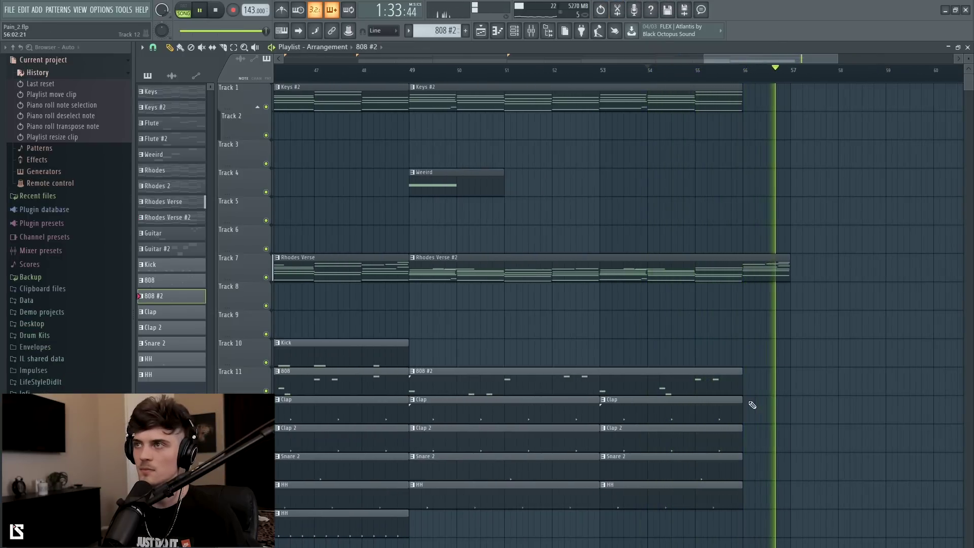
key(space)
scroll(709, 65, down, 1)
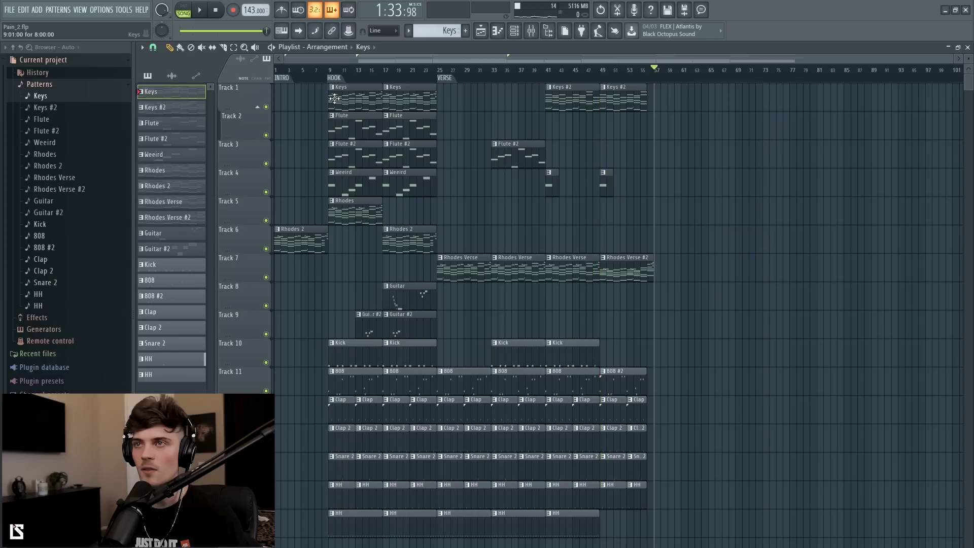
Step: Copy all clips of the 16-bar hook from bar 9 to the empty area after the verse
drag(333, 96, 434, 538)
shift+drag(364, 98, 697, 117)
drag(676, 59, 713, 58)
scroll(653, 105, up, 5)
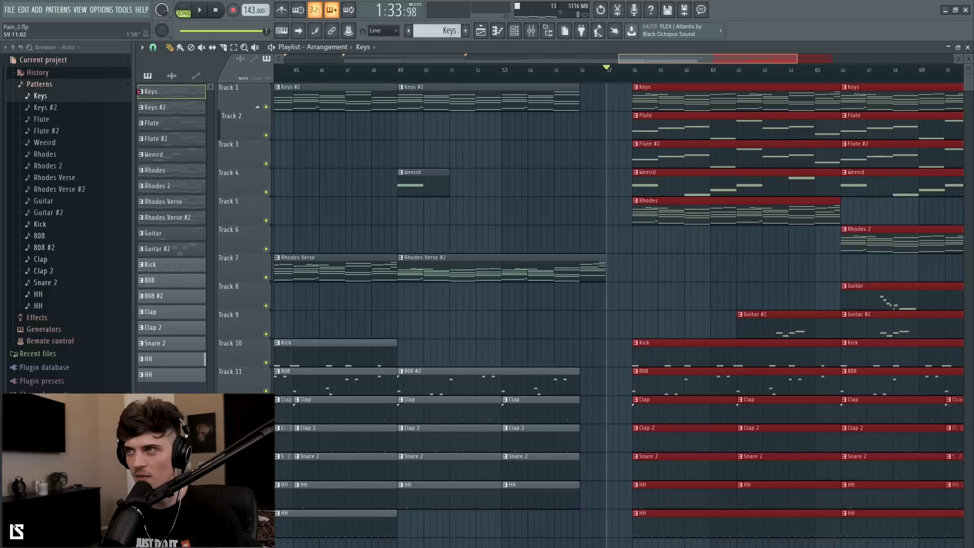
Step: Align the copied hook clips to start at bar 57 and play the transition from the verse
click(574, 70)
key(space)
scroll(631, 101, up, 2)
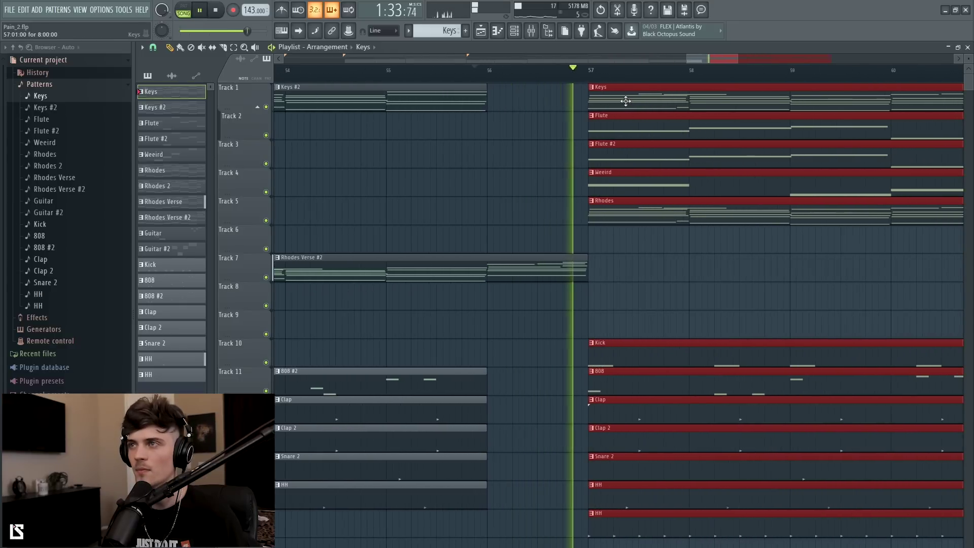
key(space)
Step: Add a marker named HOOK 2 at bar 57
scroll(580, 76, down, 2)
right_click(566, 78)
click(579, 87)
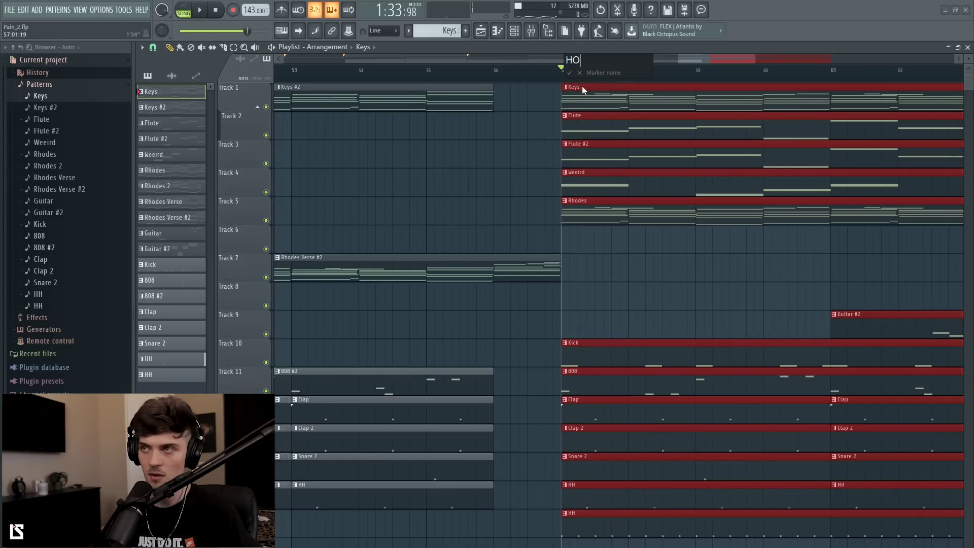
text(HOOK 2)
key(Return)
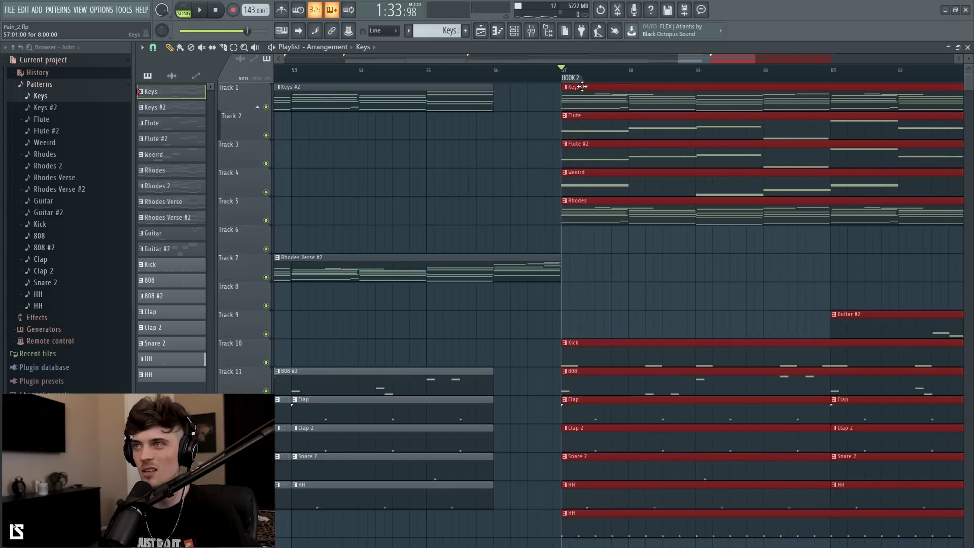
Step: Copy all clips of the verse and second hook from bars 25–72 to bar 73
scroll(582, 87, down, 5)
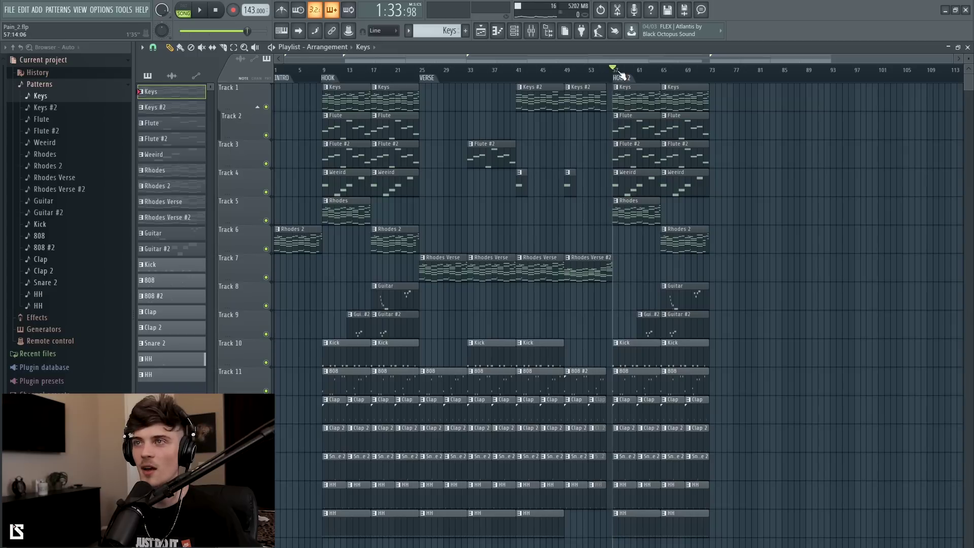
drag(425, 101, 751, 544)
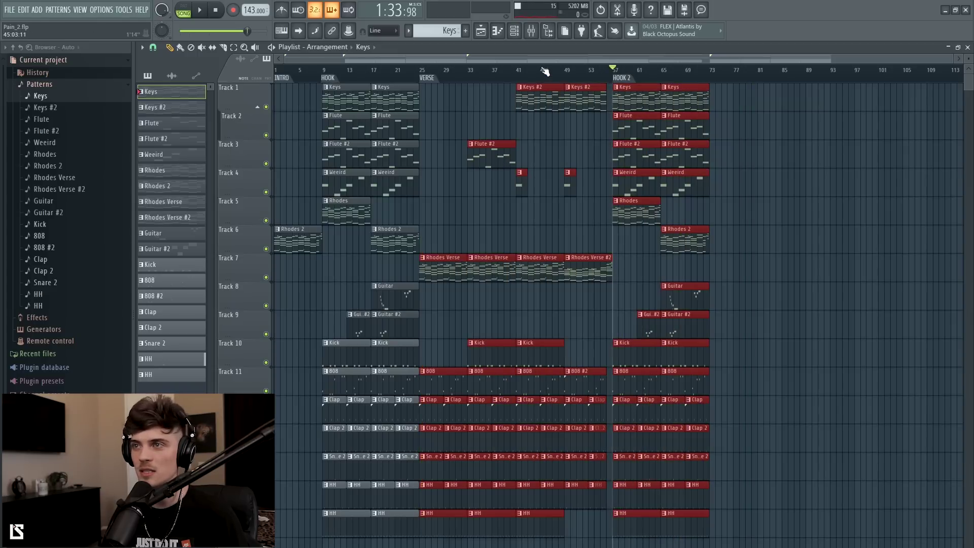
scroll(545, 71, down, 2)
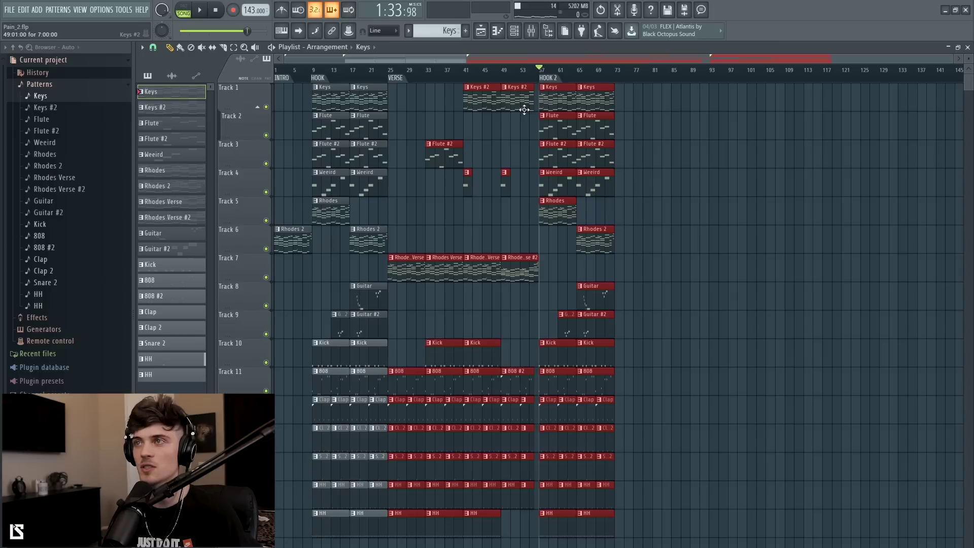
drag(403, 271, 633, 286)
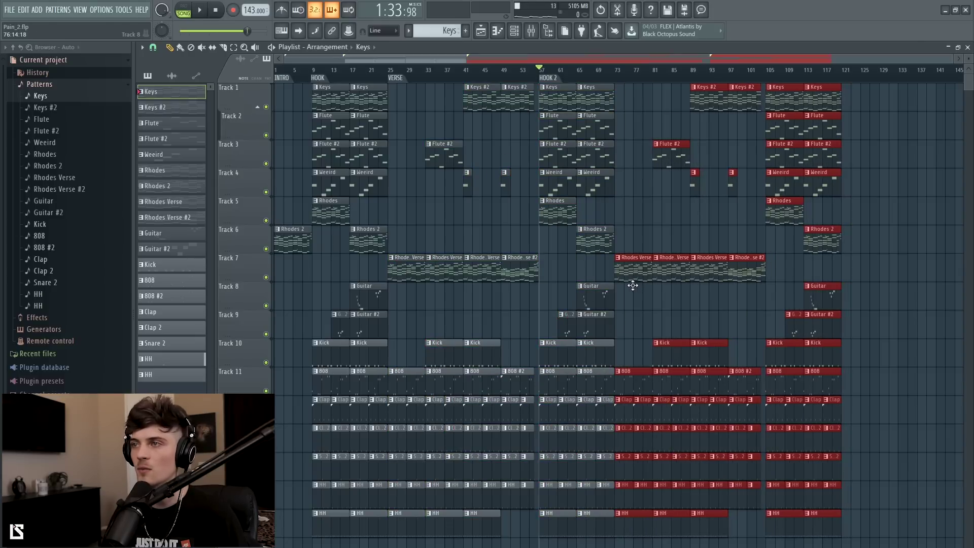
click(642, 240)
Step: Add a marker named VERSE 2 at bar 73
click(610, 71)
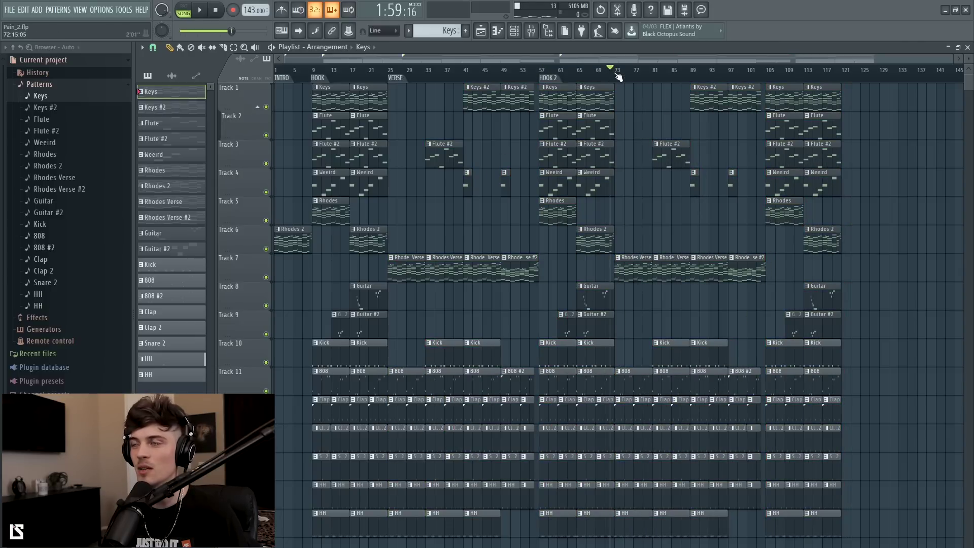
scroll(622, 71, up, 6)
key(alt+t)
text(Vers)
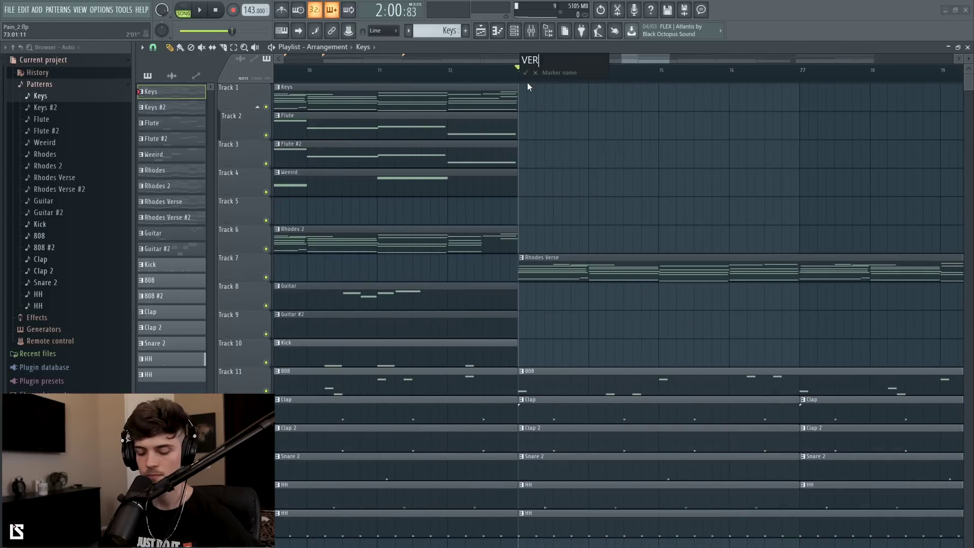
text(E 2)
key(Return)
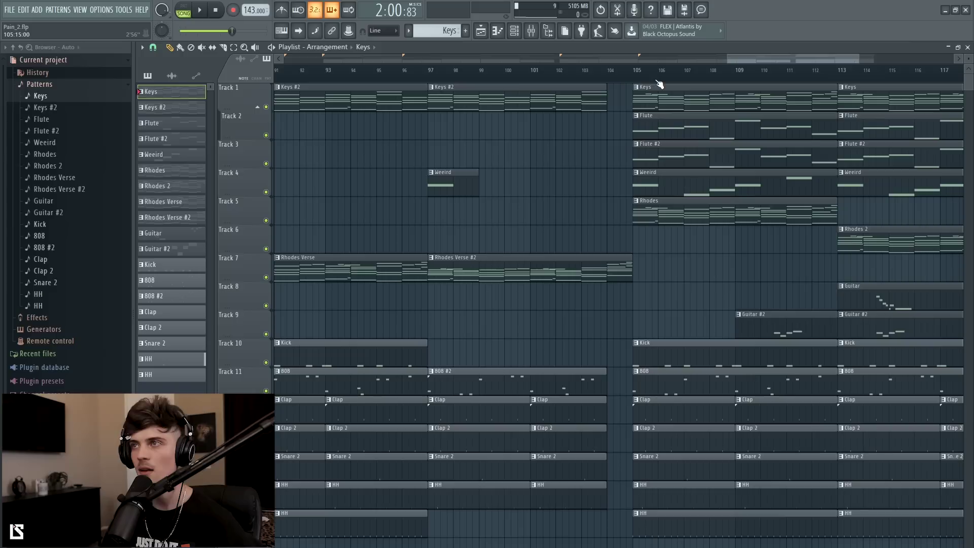
Step: Add a marker named HOOK 3 at bar 105
click(635, 76)
right_click(635, 79)
click(650, 86)
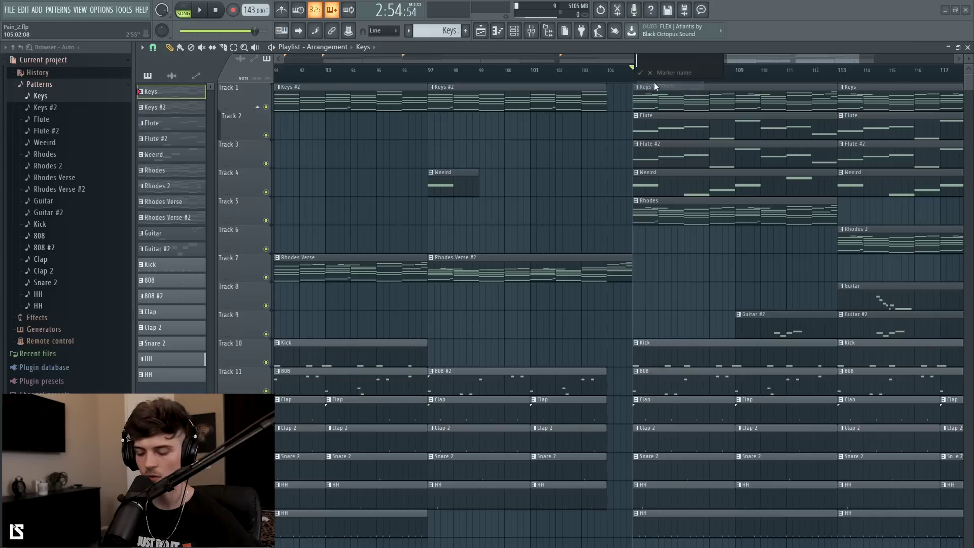
text(HOOK 3)
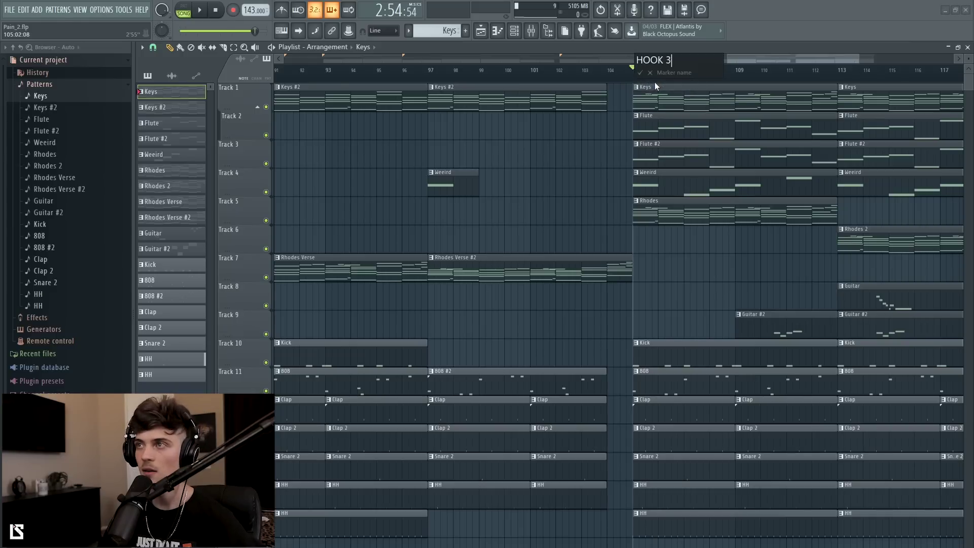
key(Return)
Step: Place a Keys clip on Track 1 at bar 121, directly after the third hook
scroll(619, 304, down, 3)
scroll(579, 99, down, 1)
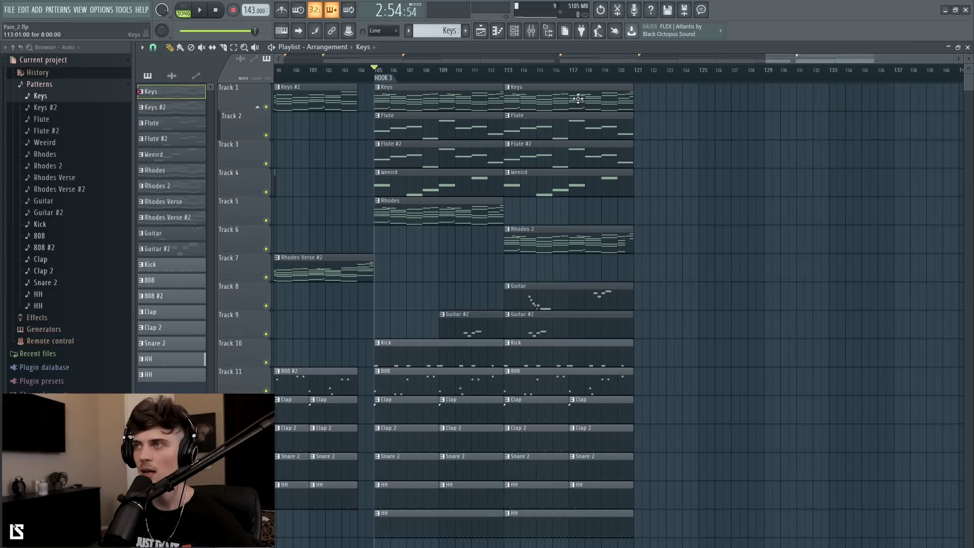
click(641, 104)
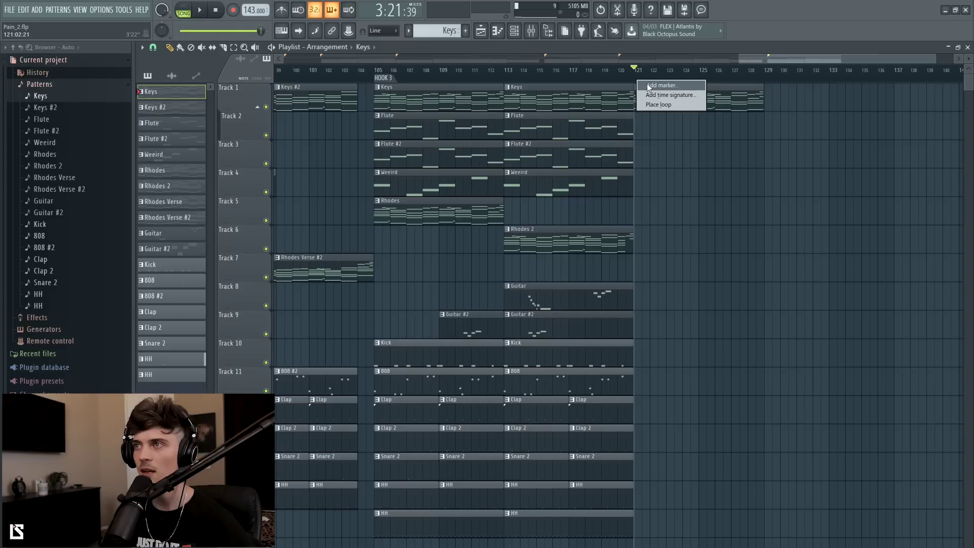
Step: Add a marker named OUTRO at bar 121
key(alt+t)
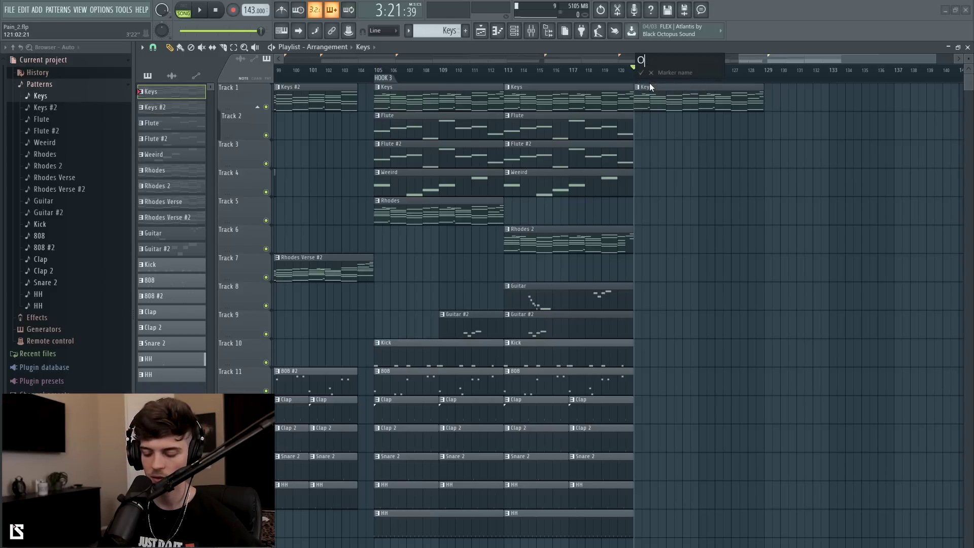
text(OUTRO)
key(Return)
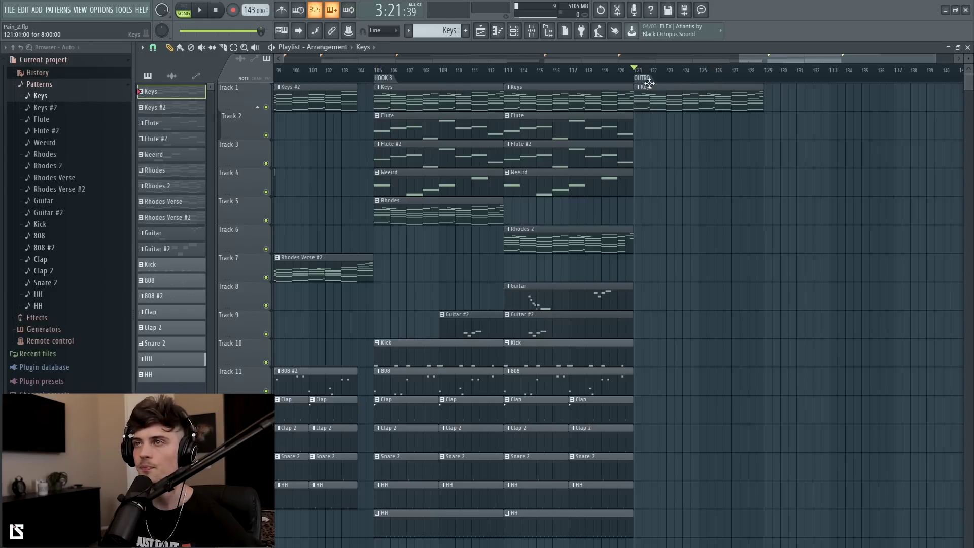
Step: Trim the start of verse 2's first 808 clip on Track 11 from bar 73 to bar 77 and play the transition
scroll(650, 83, down, 3)
scroll(619, 315, down, 2)
scroll(619, 315, up, 4)
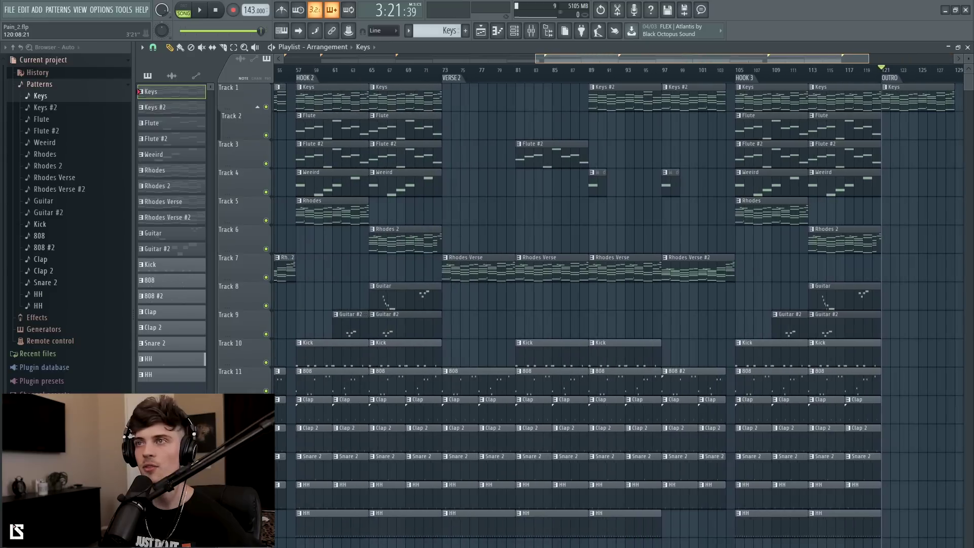
scroll(555, 87, up, 2)
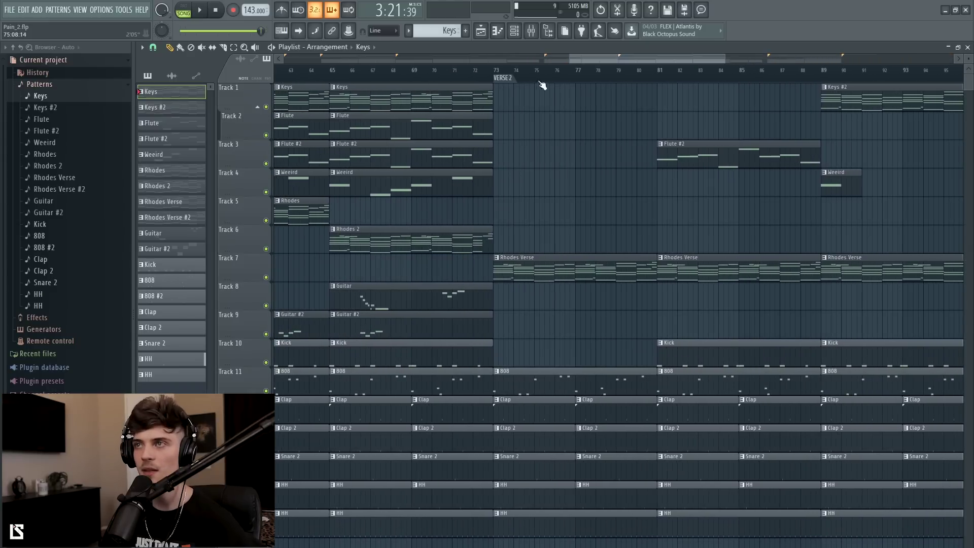
scroll(537, 62, up, 1)
scroll(537, 63, down, 1)
scroll(537, 63, up, 2)
right_click(515, 131)
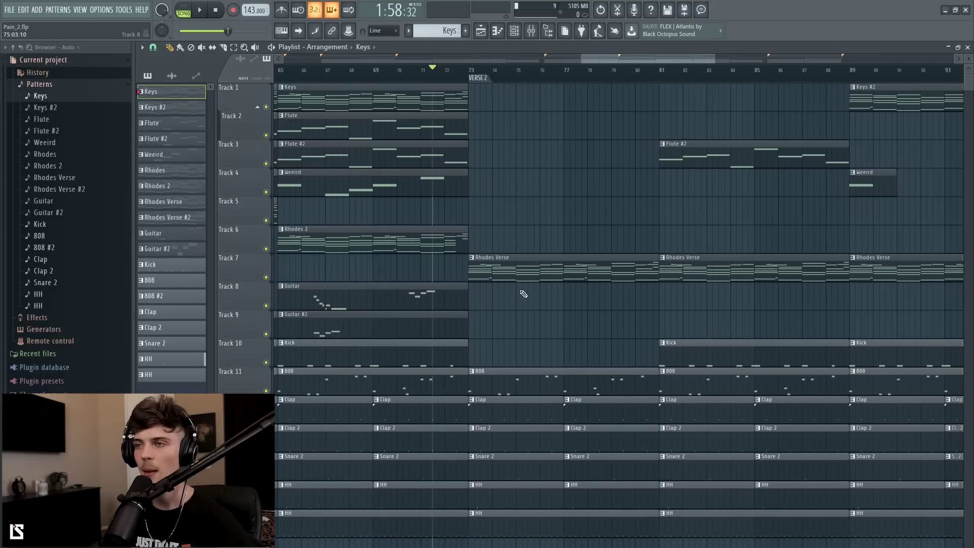
key(space)
drag(471, 385, 516, 386)
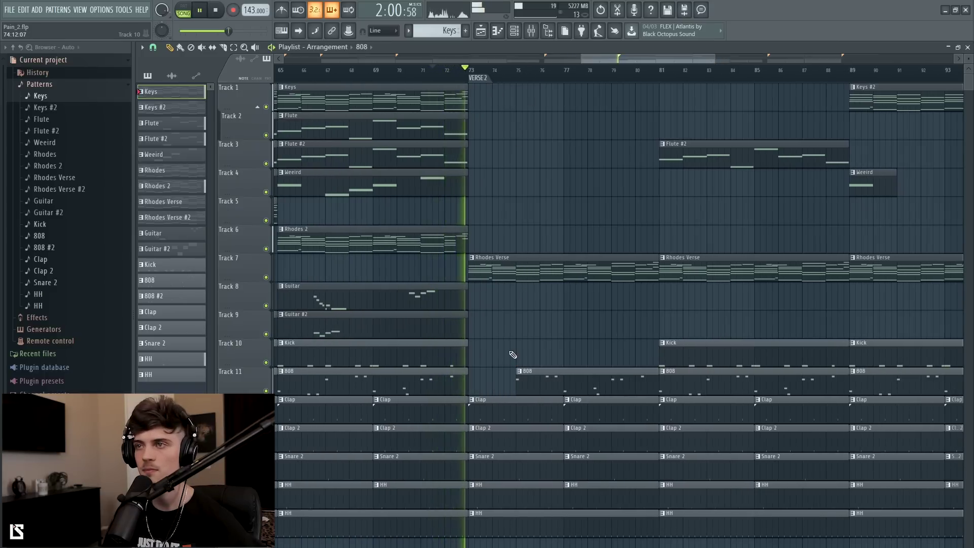
drag(517, 384, 541, 387)
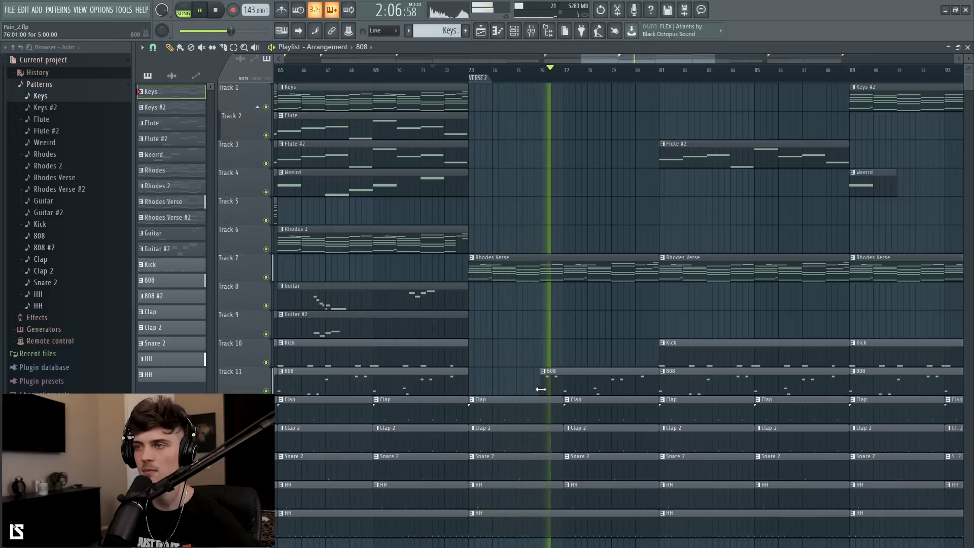
drag(543, 389, 565, 389)
click(433, 70)
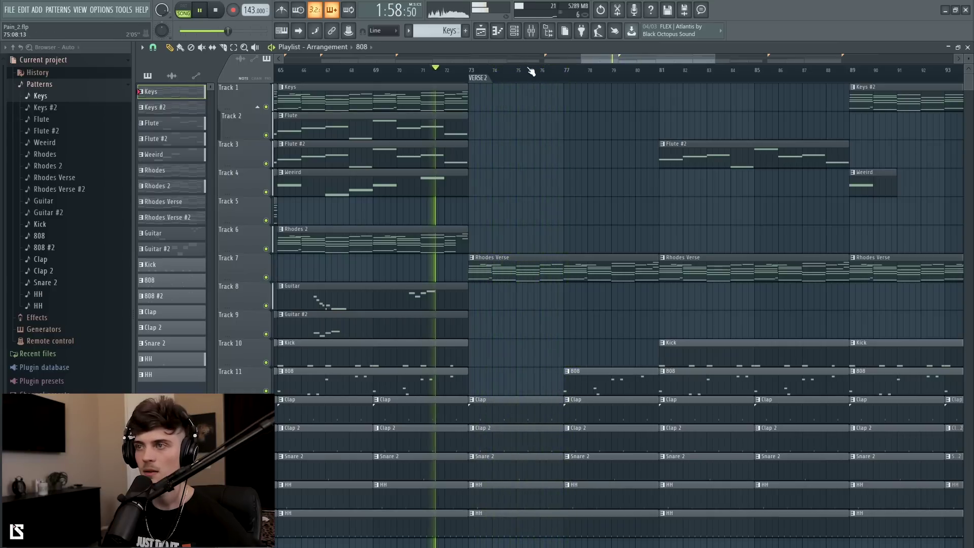
Step: Place a Kick clip at the start of verse 2 on Track 10, trim its start to just before bar 77, and play it back
scroll(531, 67, up, 1)
click(670, 350)
key(space)
click(477, 360)
drag(461, 355, 553, 357)
key(space)
click(539, 70)
scroll(544, 70, up, 1)
scroll(524, 69, up, 2)
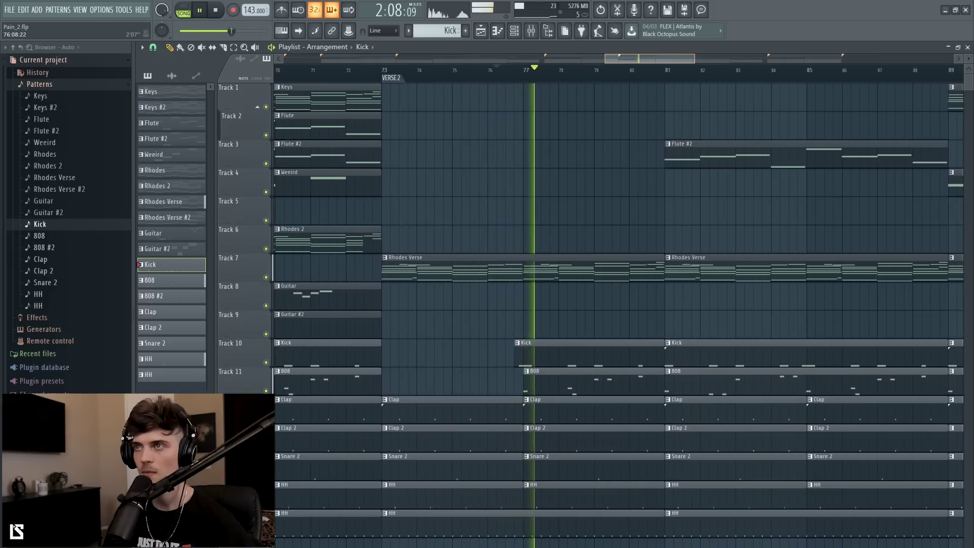
click(524, 70)
scroll(524, 70, down, 1)
scroll(524, 70, down, 2)
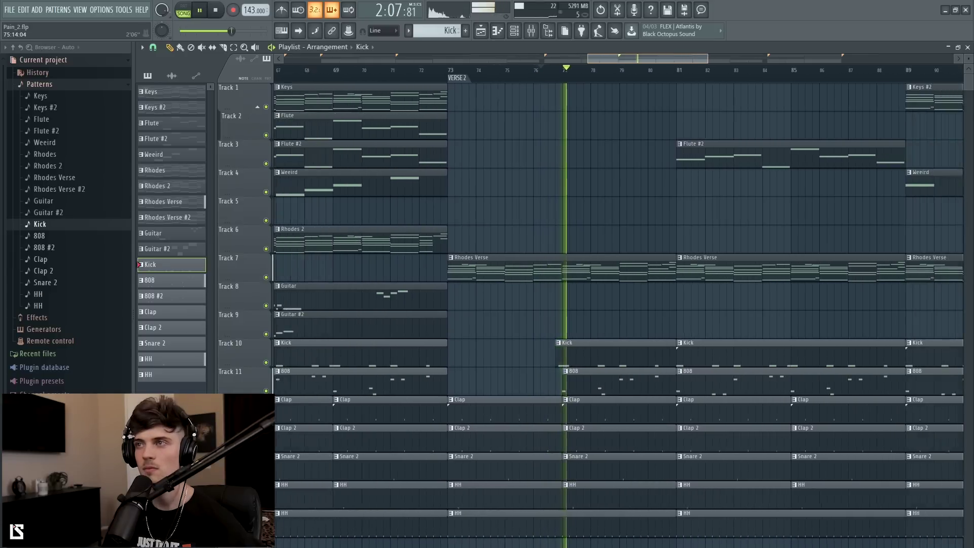
Step: Place a unique copy of the Keys clip on Track 1 in verse 2, trimmed to bars 77–80
key(space)
click(414, 103)
click(470, 99)
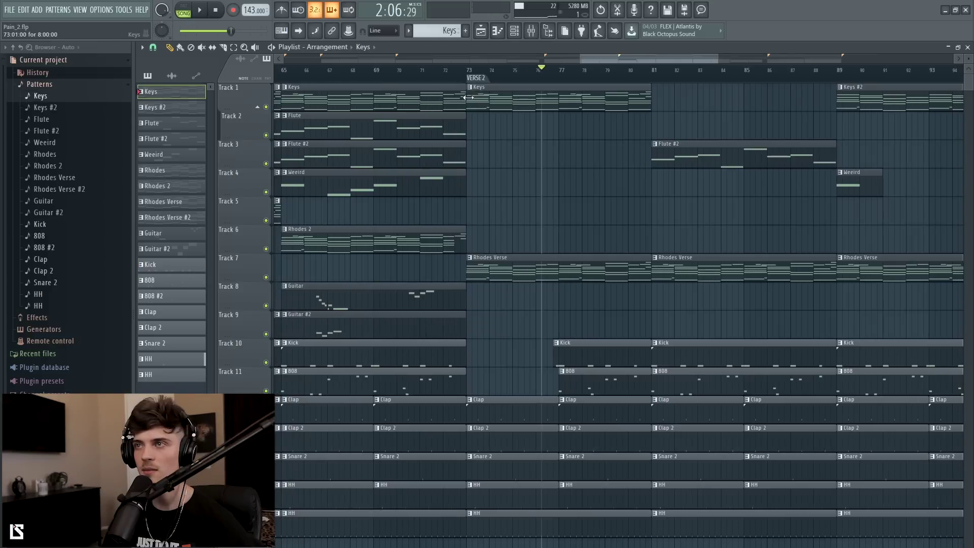
key(space)
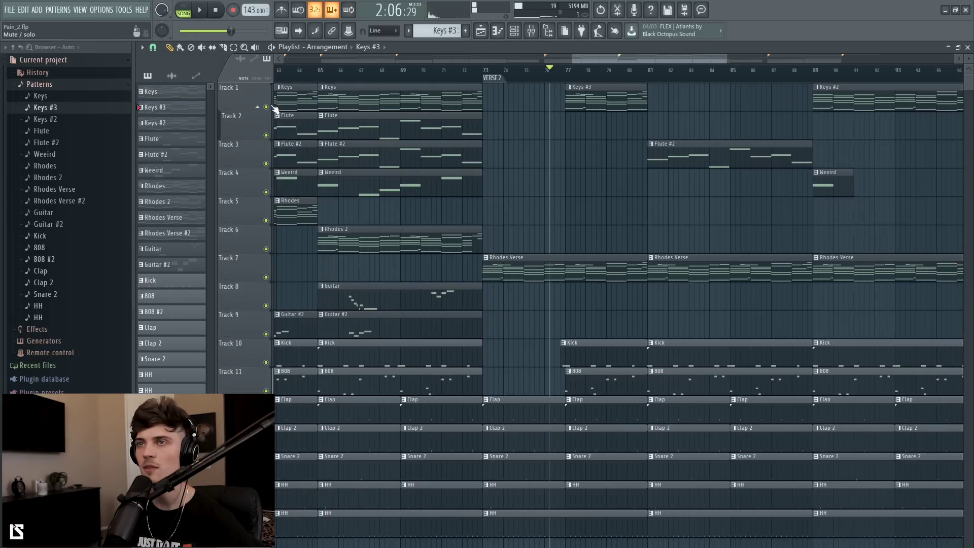
Step: Solo Track 1 and delete the upper melody notes above the chords in the Keys #3 pattern
right_click(273, 107)
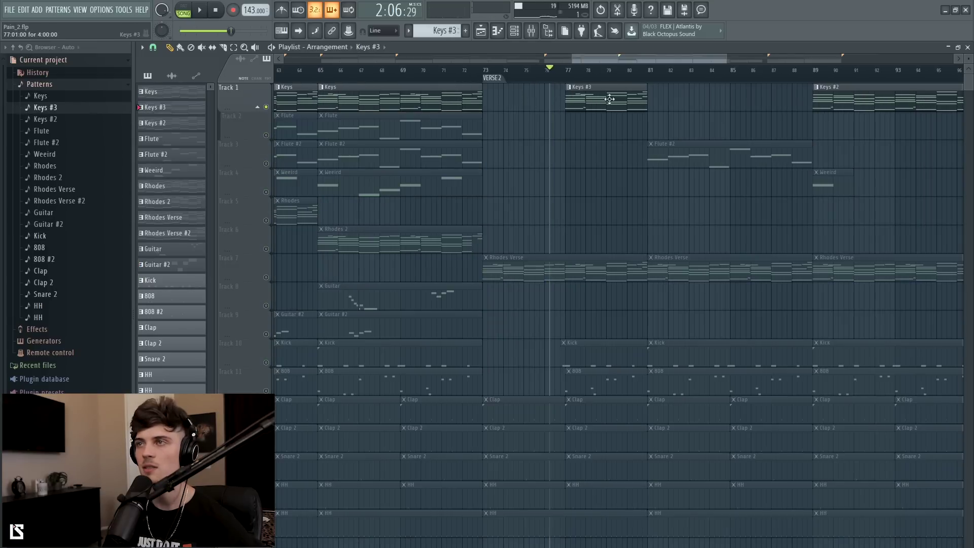
click(571, 71)
key(space)
double_click(580, 102)
scroll(476, 77, down, 1)
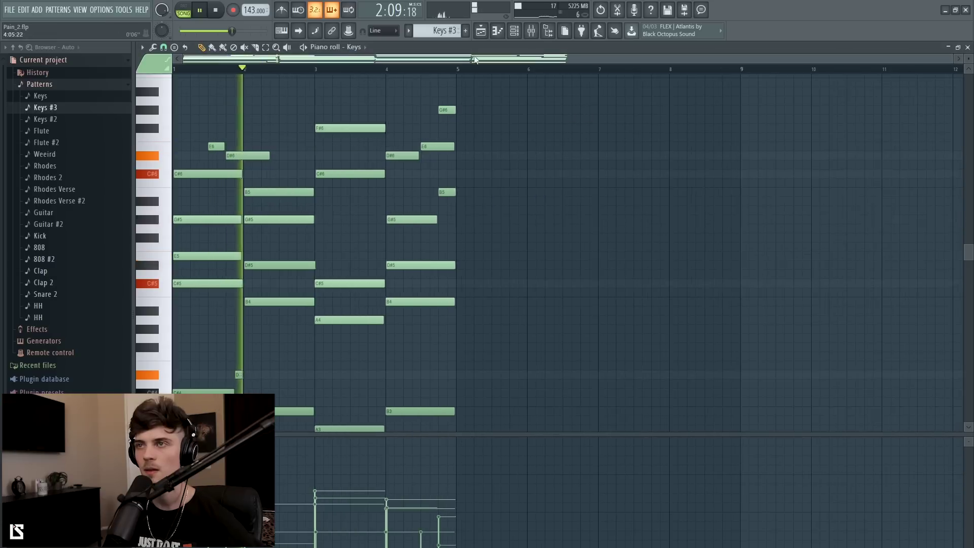
key(space)
drag(529, 88, 105, 203)
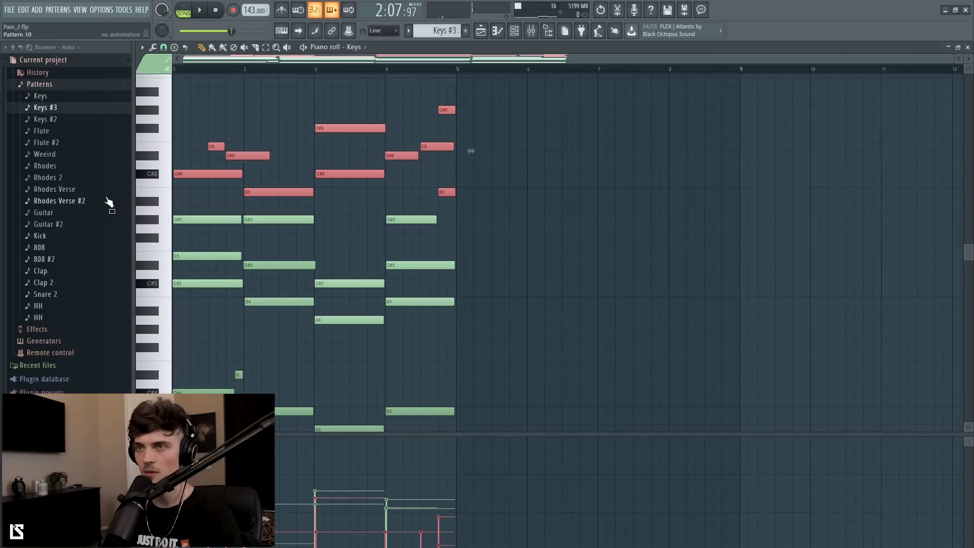
key(Delete)
key(space)
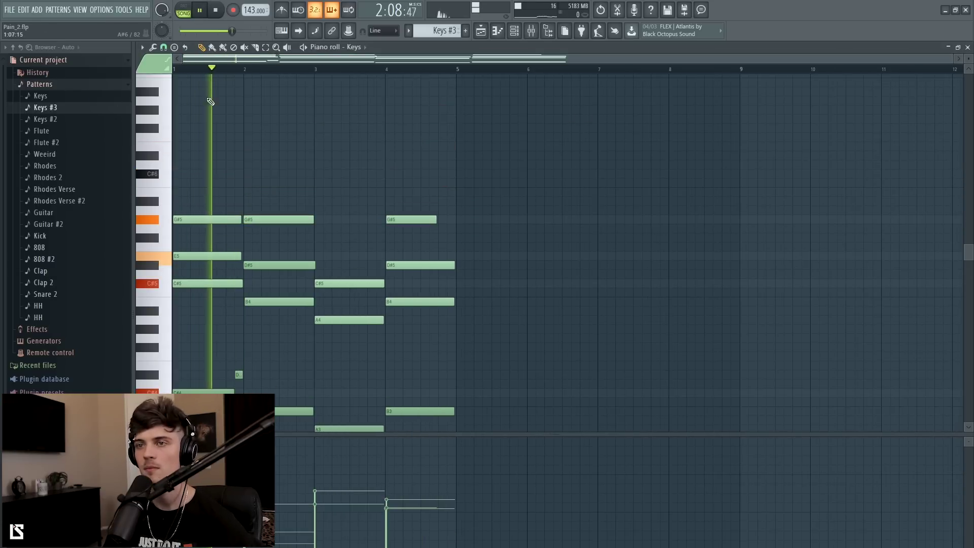
Step: Remove the low bass notes from the Keys #3 pattern and extend the last G#5 note to the end of bar 4
scroll(284, 124, down, 3)
key(space)
key(ctrl+Down)
key(space)
key(space)
scroll(498, 106, down, 4)
key(ctrl+a)
key(ctrl+Up)
key(space)
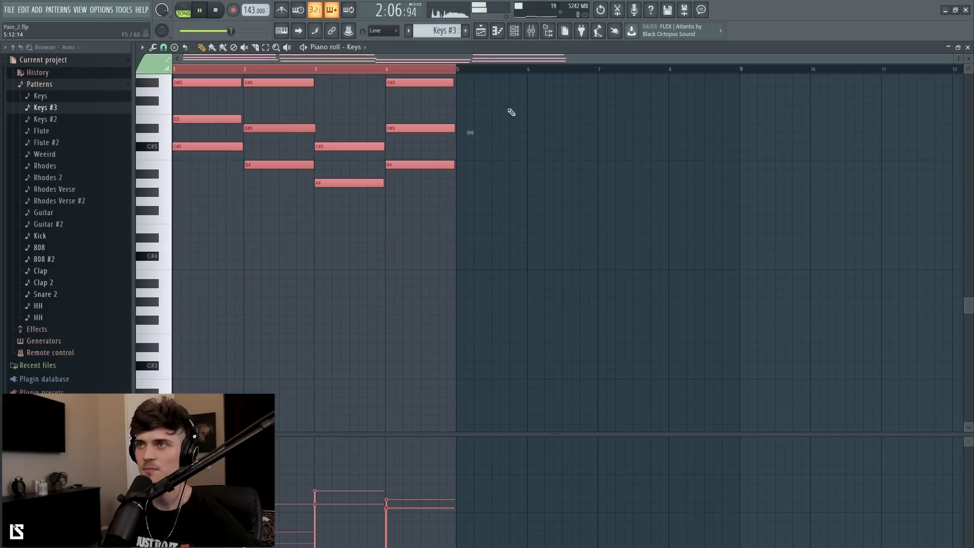
click(480, 32)
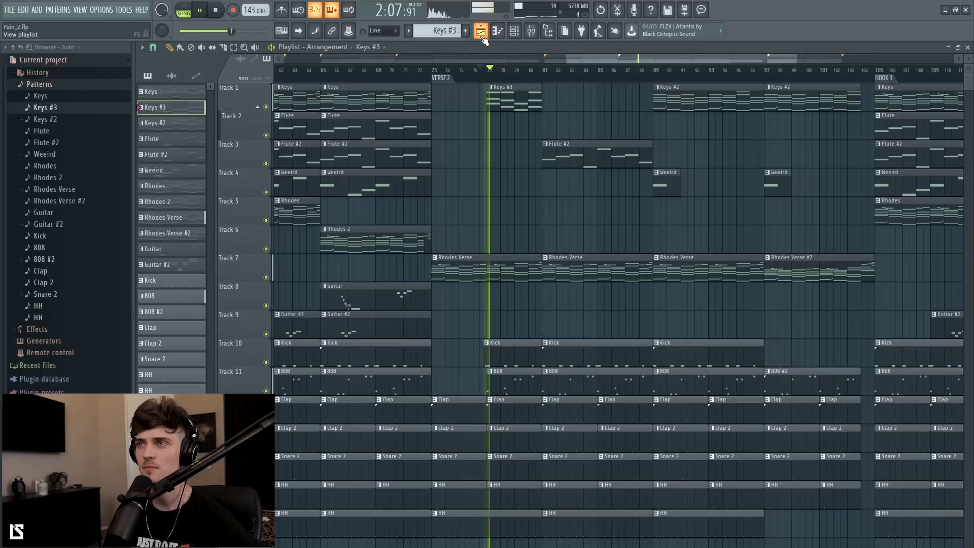
Step: Transpose all notes of the Keys #3 pattern up one octave
double_click(504, 106)
key(ctrl+a)
key(ctrl+Up)
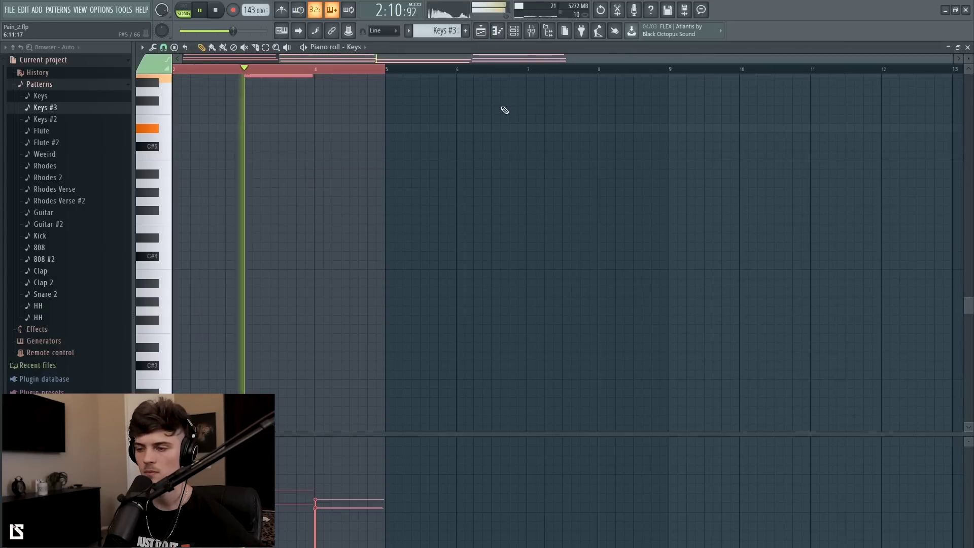
key(F5)
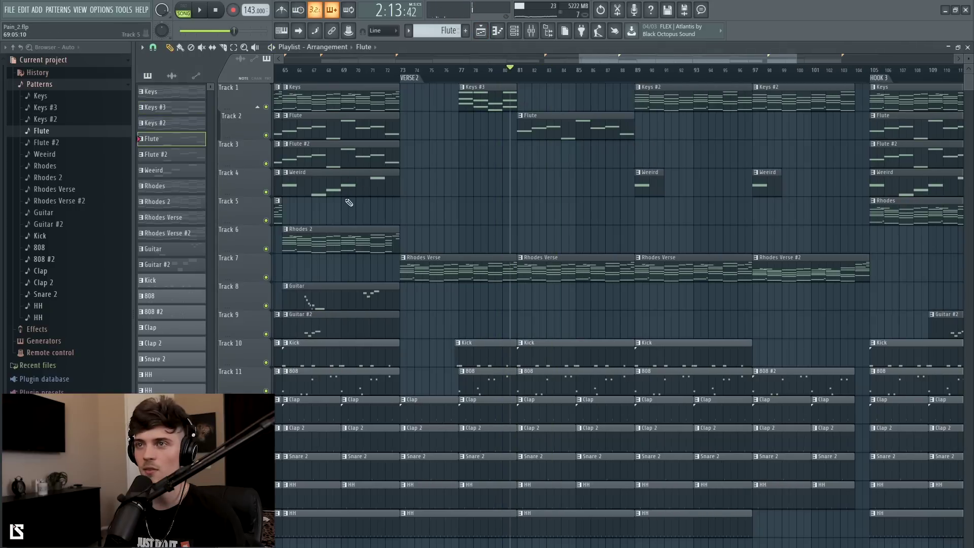
Step: Add a two-bar Weeird clip on Track 4 at bar 81 and a Guitar #2 clip on Track 9 from bar 85 to bar 89
click(347, 185)
click(520, 181)
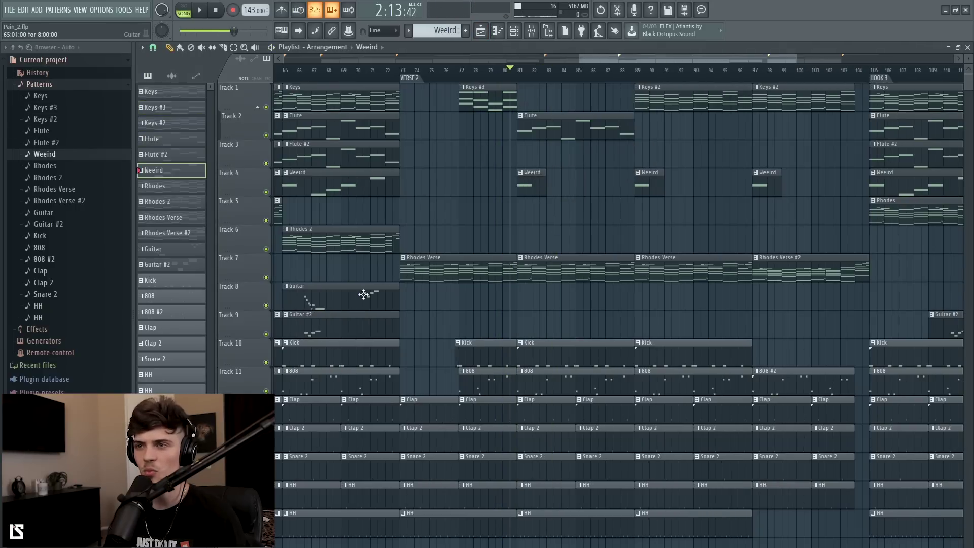
click(370, 322)
click(524, 323)
key(space)
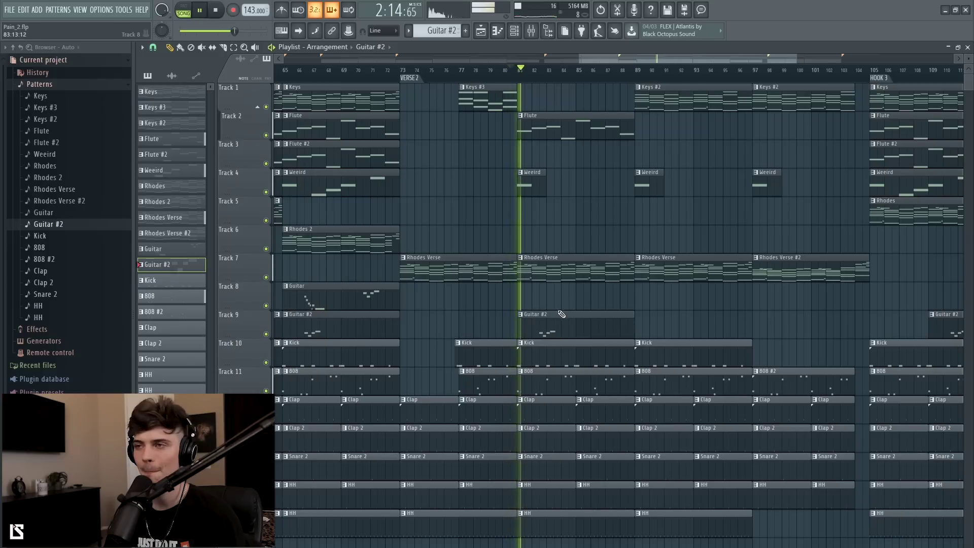
drag(556, 324, 614, 324)
drag(691, 321, 635, 322)
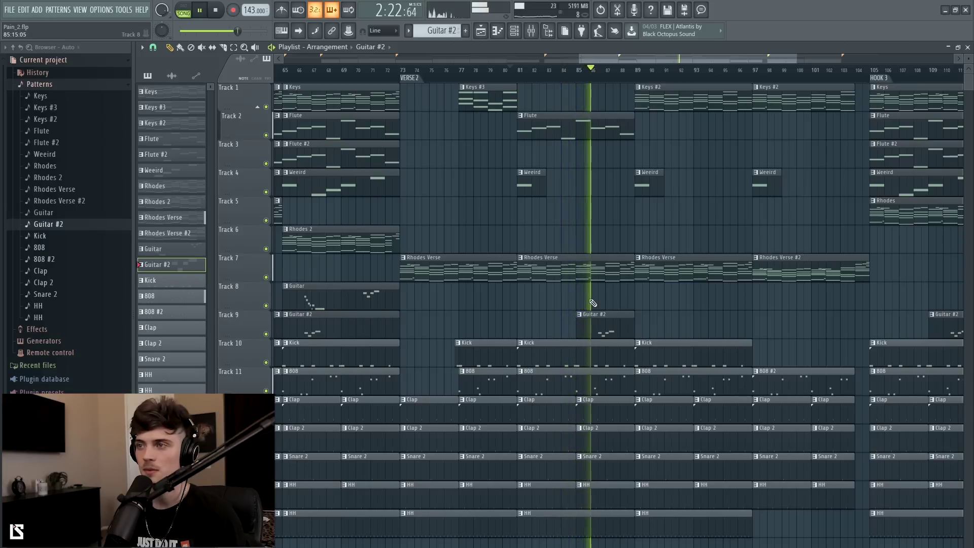
Step: Delete the Kick and Keys #2 clips at bar 89 and play the passage from just before bar 89
drag(598, 58, 613, 63)
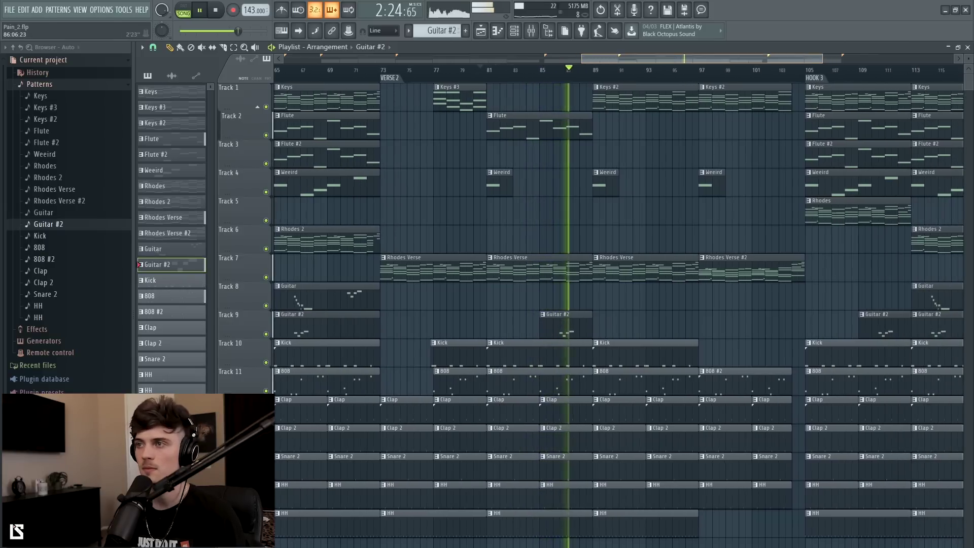
scroll(616, 344, up, 3)
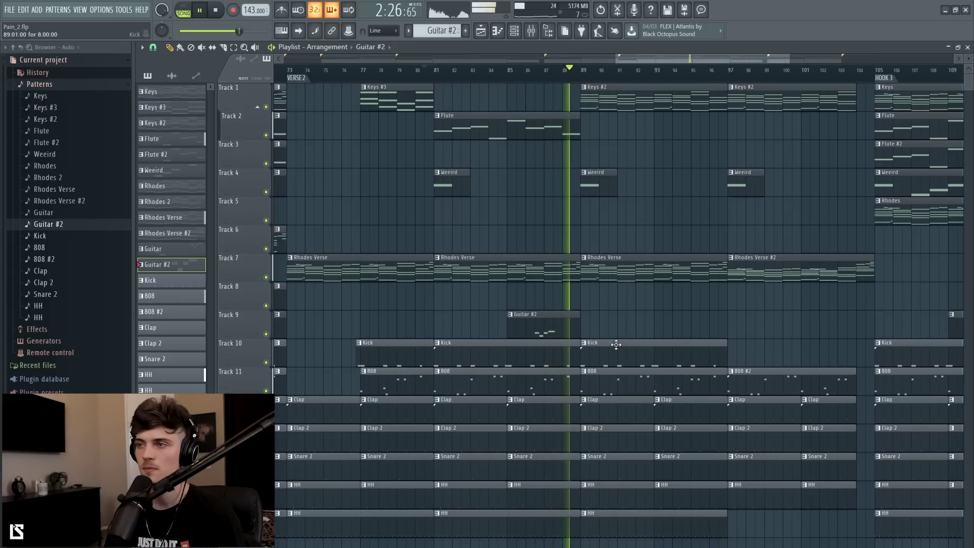
right_click(616, 344)
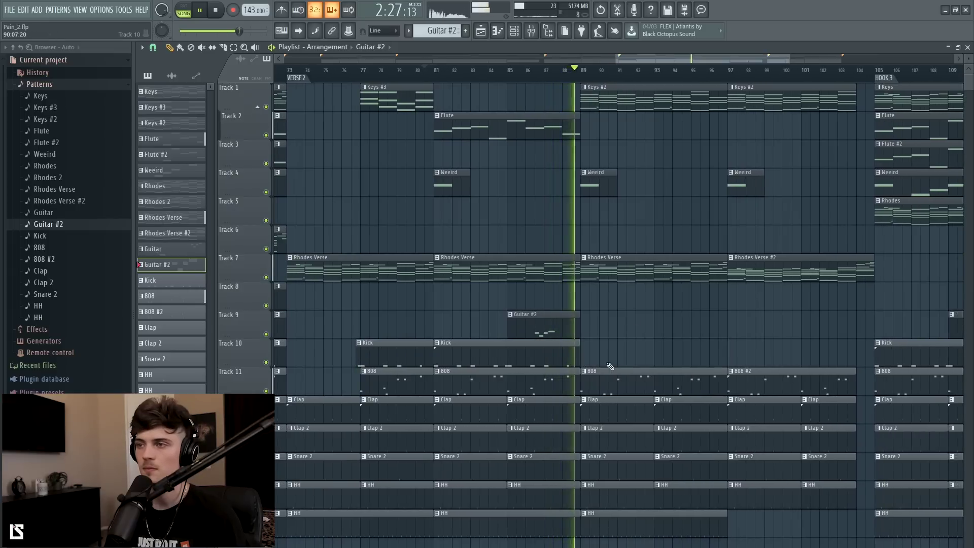
right_click(586, 87)
scroll(540, 73, down, 1)
click(537, 74)
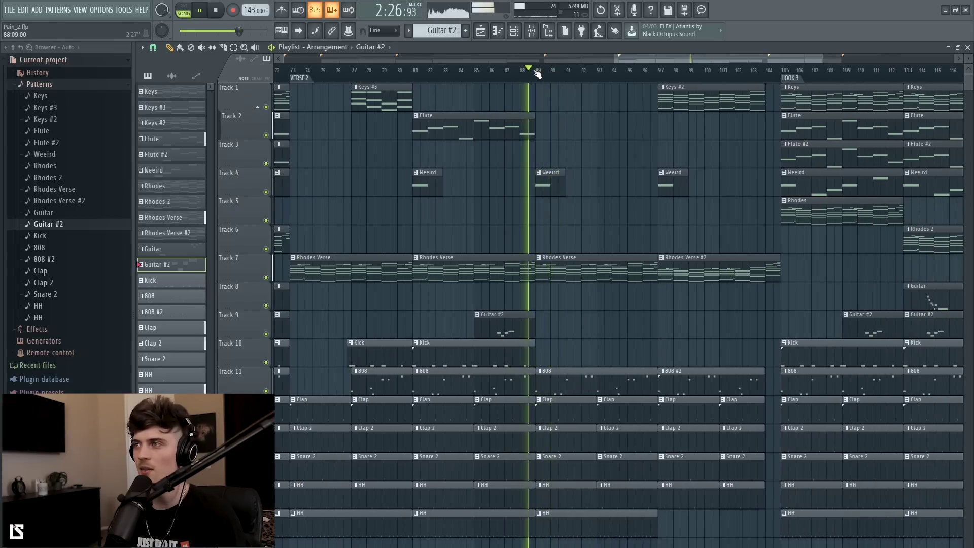
scroll(538, 74, down, 1)
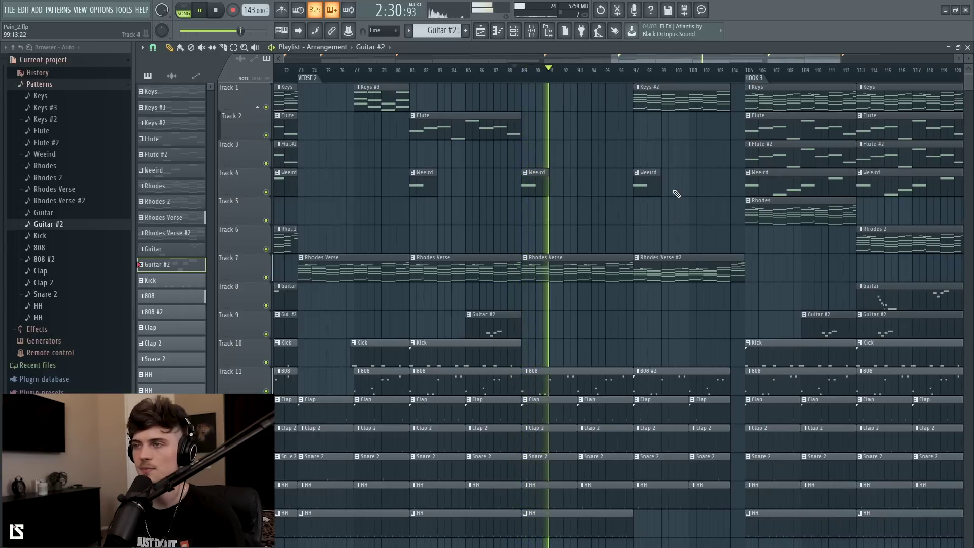
Step: Place a four-bar Kick clip on Track 10 from bar 93 to bar 97 and play it back
click(480, 355)
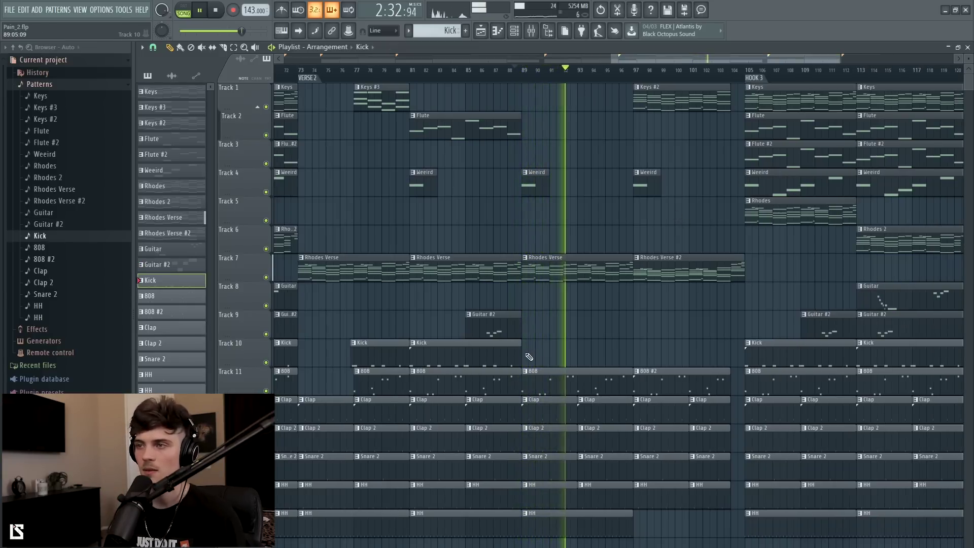
key(F7)
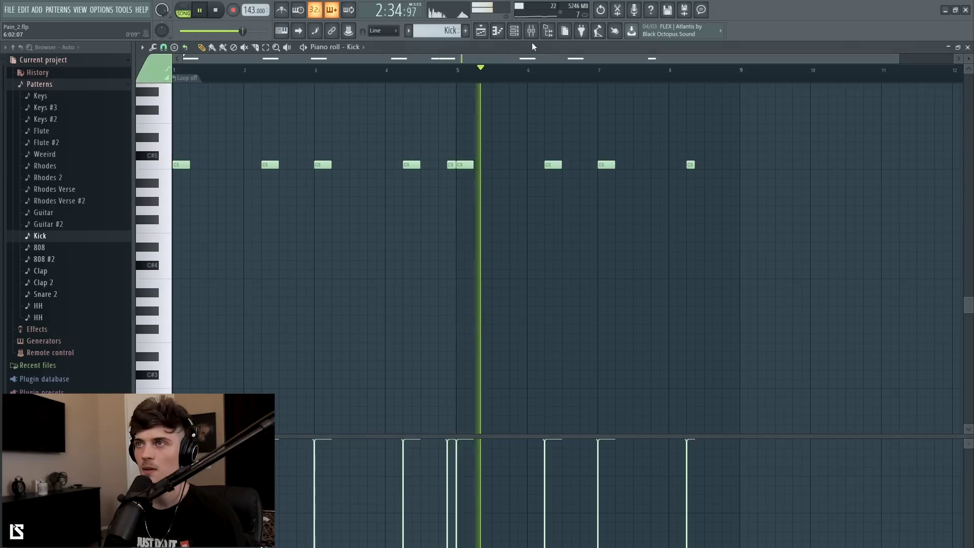
click(480, 32)
key(space)
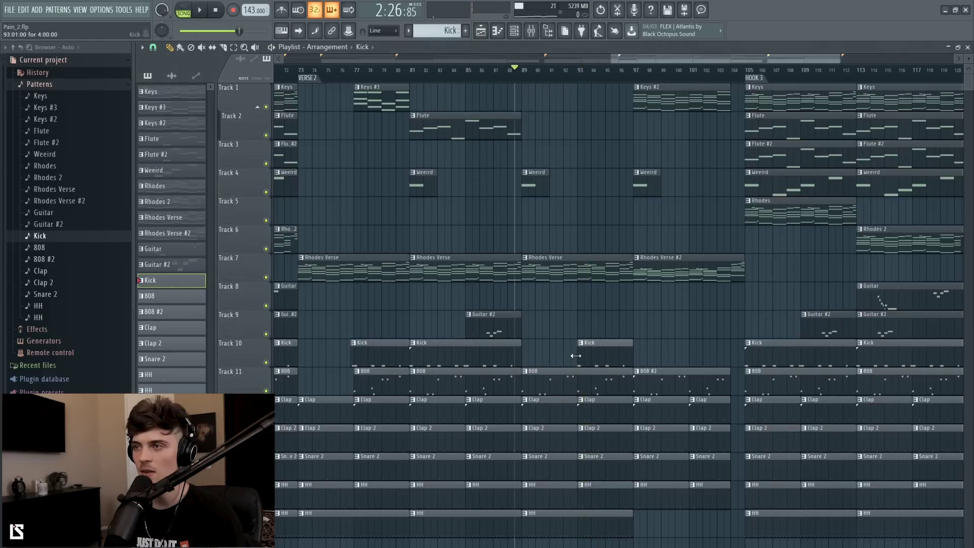
scroll(618, 309, up, 2)
key(space)
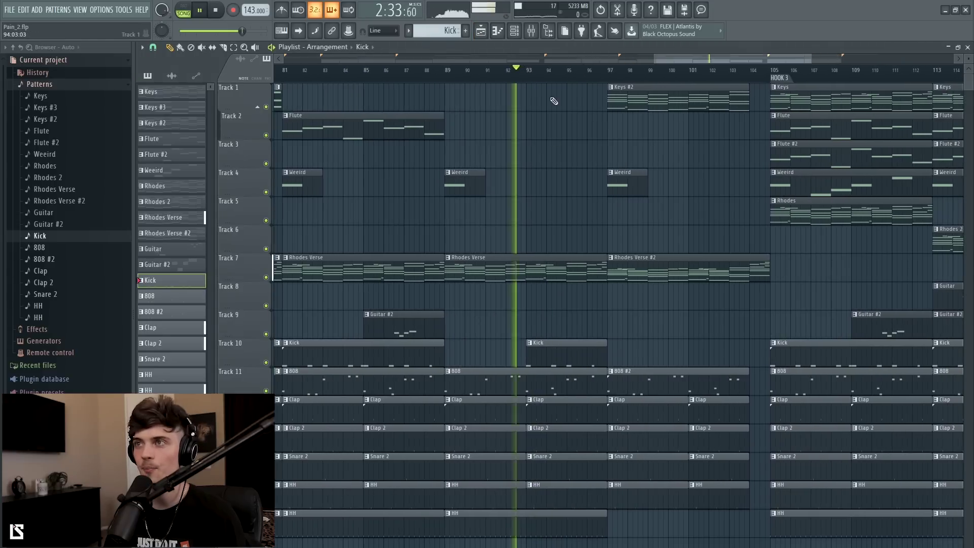
Step: Place a Flute #2 clip on Track 3 at bar 97, directly before the third hook, and play it back
click(379, 127)
key(space)
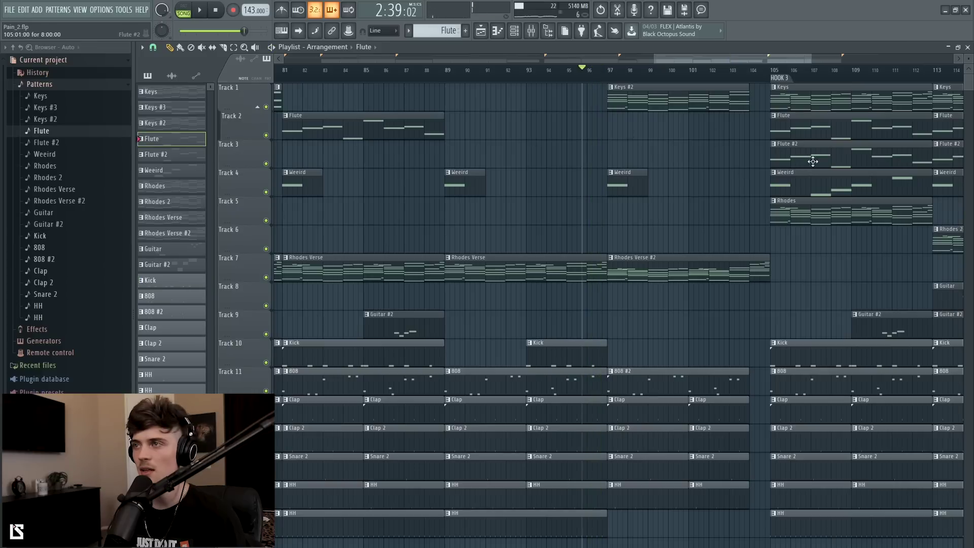
click(813, 162)
key(space)
click(613, 155)
drag(675, 59, 715, 58)
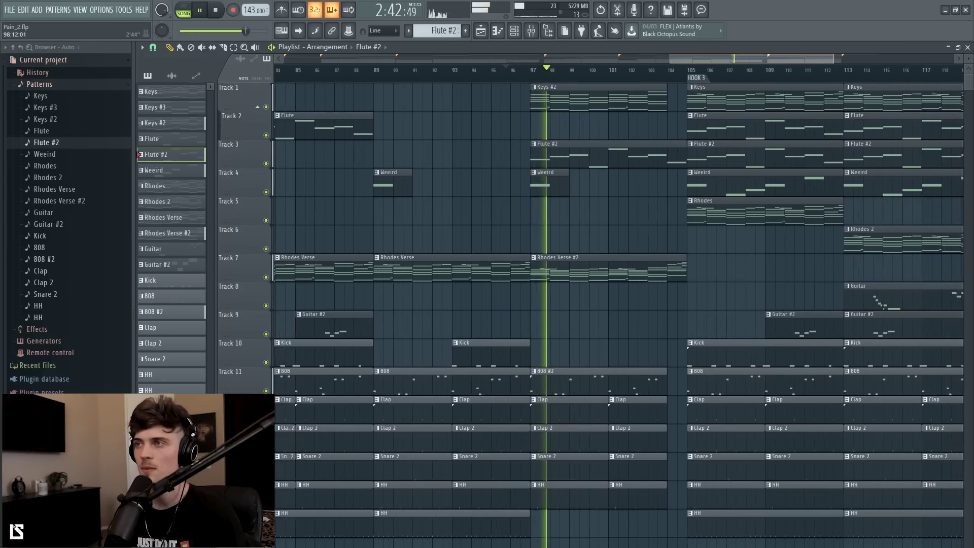
scroll(575, 70, up, 2)
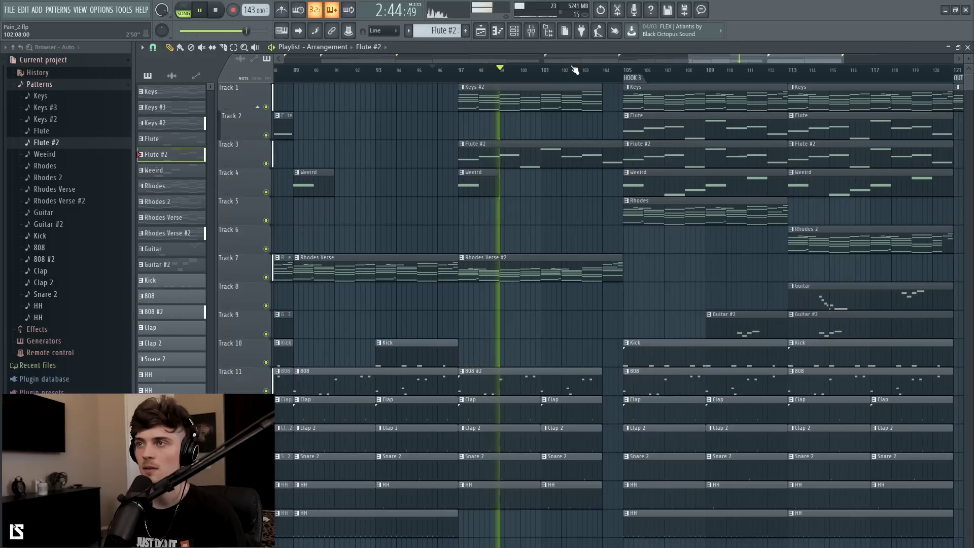
Step: Play the end of verse 2 leading into the third hook
click(555, 70)
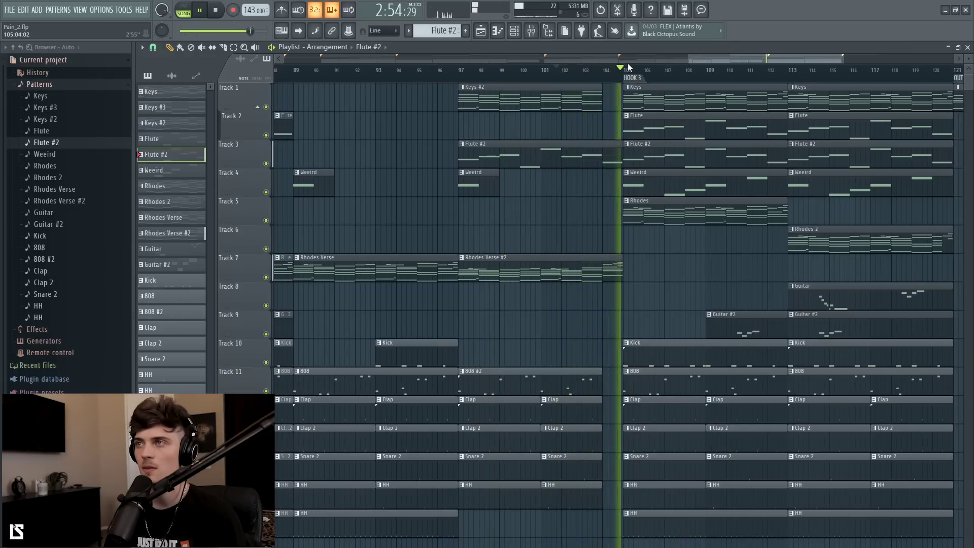
scroll(628, 66, down, 4)
key(space)
scroll(628, 60, down, 3)
scroll(288, 95, up, 1)
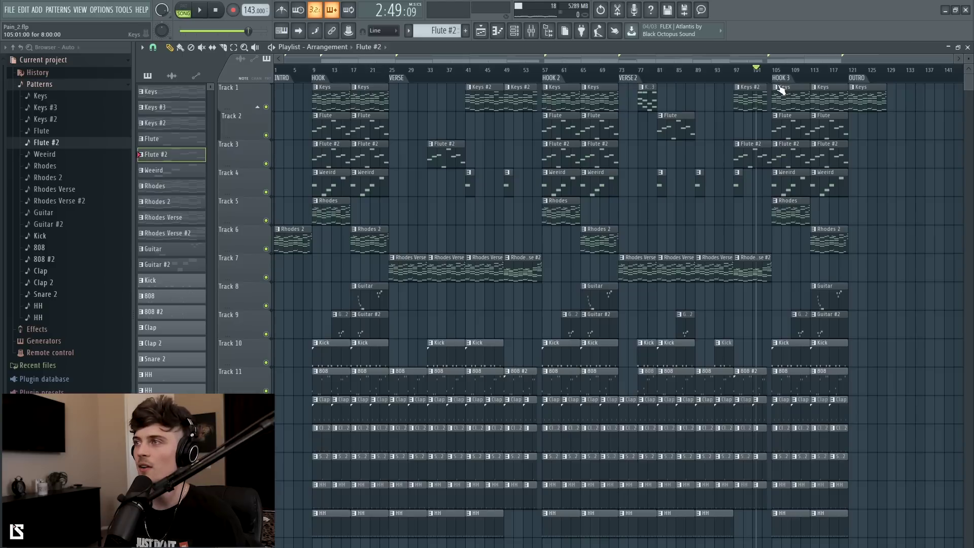
scroll(790, 70, down, 1)
scroll(817, 76, up, 4)
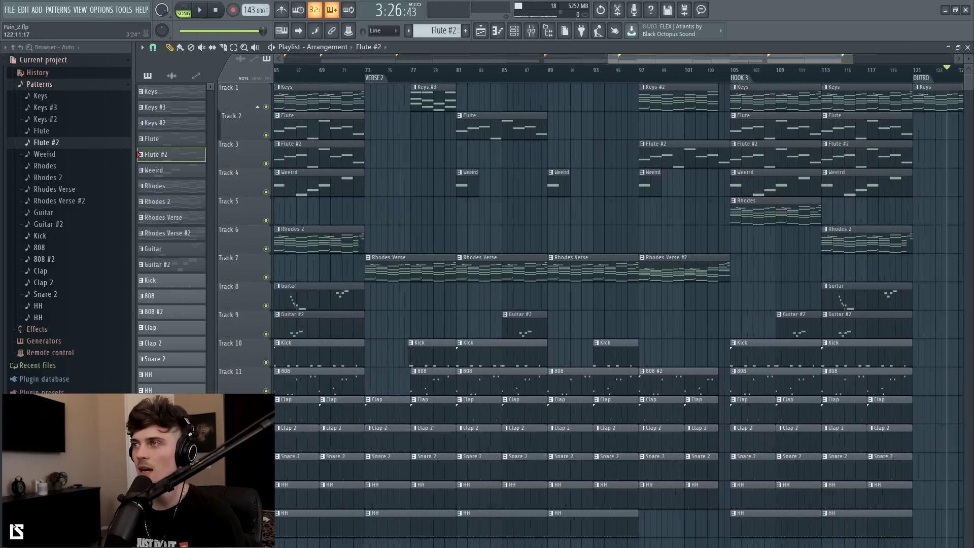
Step: Make the Keys clip at the start of the outro unique, then open and play its notes in the piano roll
click(657, 78)
right_click(656, 92)
click(680, 153)
double_click(687, 107)
key(ctrl+a)
key(space)
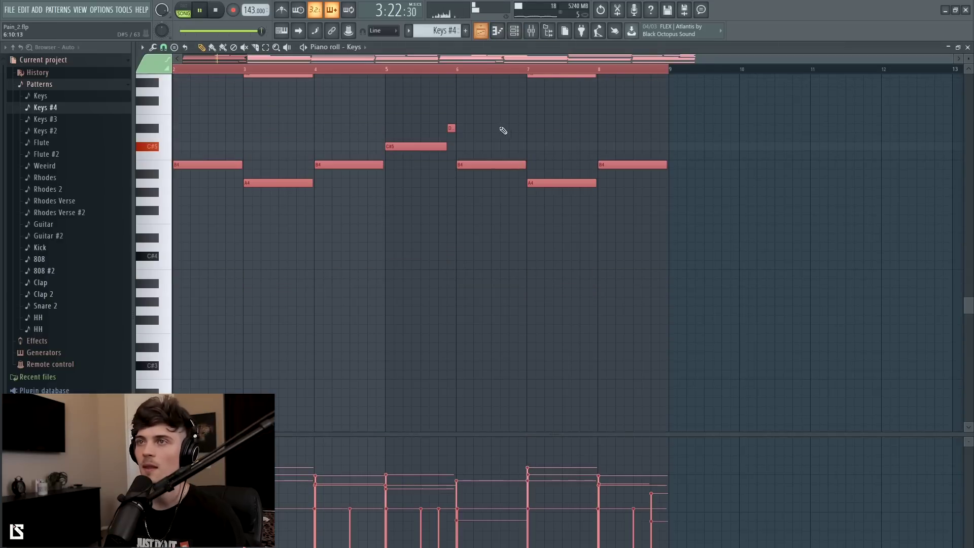
Step: Delete the highest melody notes from the outro's Keys pattern
scroll(501, 131, down, 4)
key(space)
click(244, 176)
drag(806, 166, 74, 191)
key(Delete)
right_click(730, 145)
right_click(626, 160)
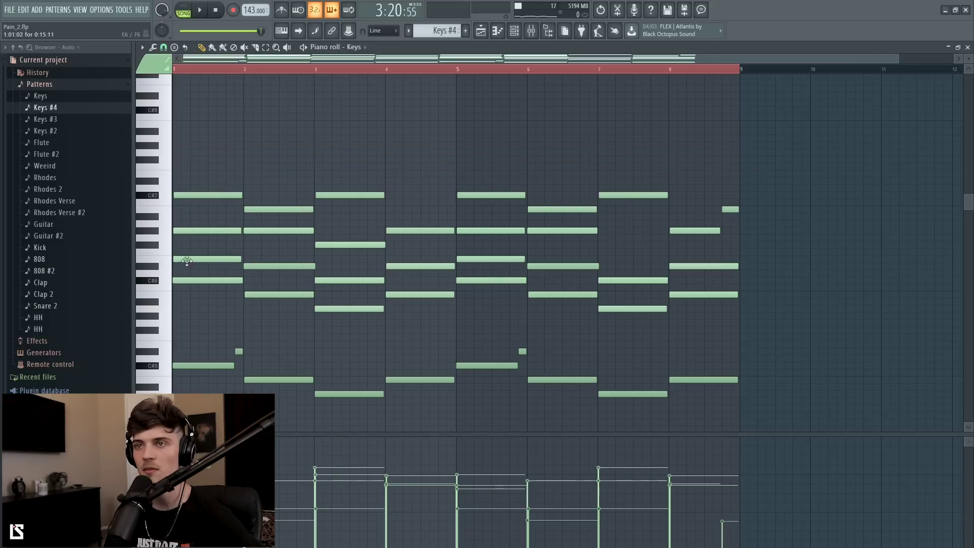
key(ctrl+Up)
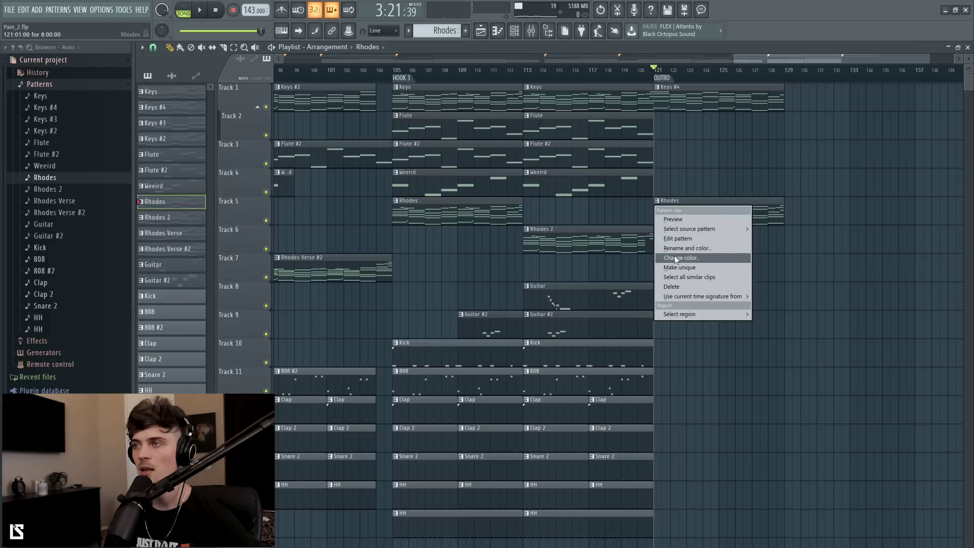
Step: Make the outro's Rhodes clip on Track 5 unique and delete its upper melody notes, leaving the chords
click(674, 264)
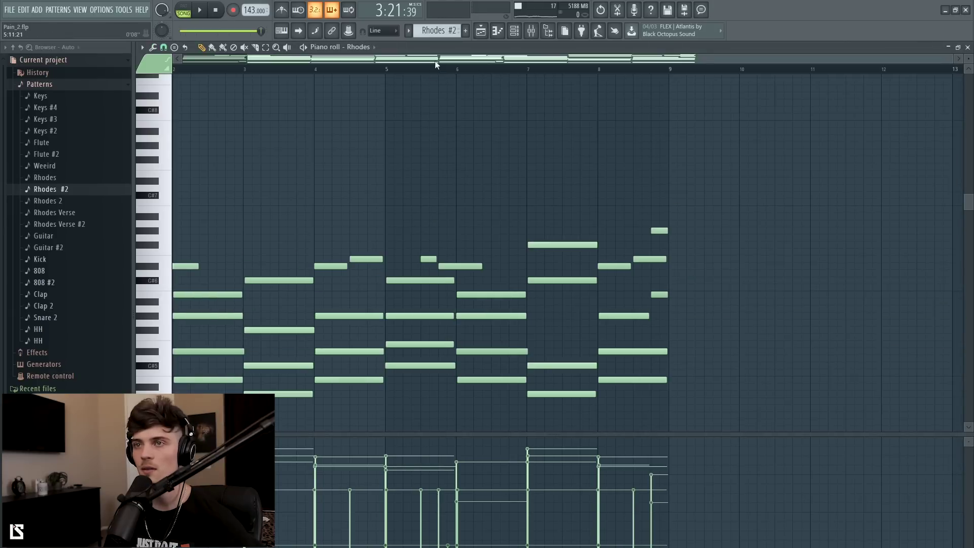
scroll(435, 65, down, 2)
drag(761, 185, 48, 256)
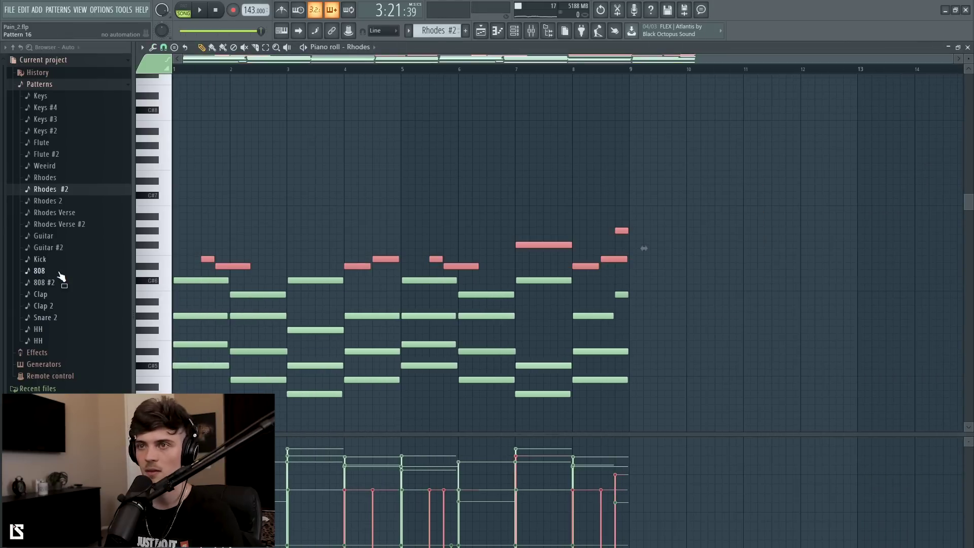
key(Delete)
key(space)
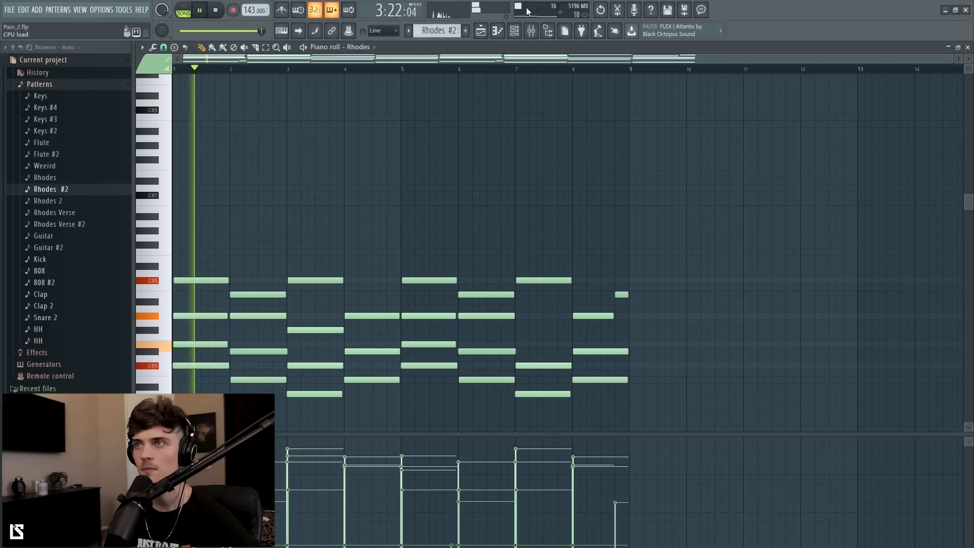
key(F5)
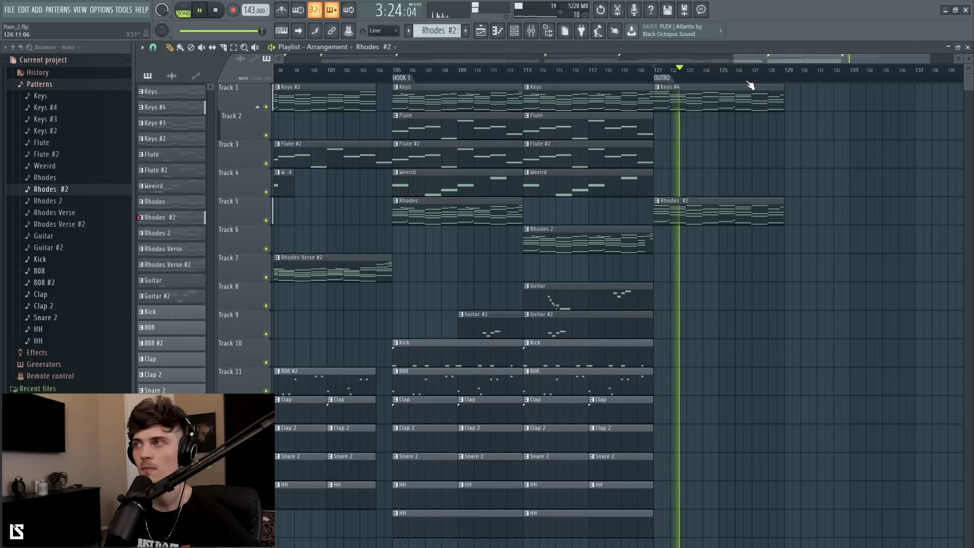
Step: Place a Weeird clip on Track 4 at bar 121 and shorten it to two bars
click(619, 183)
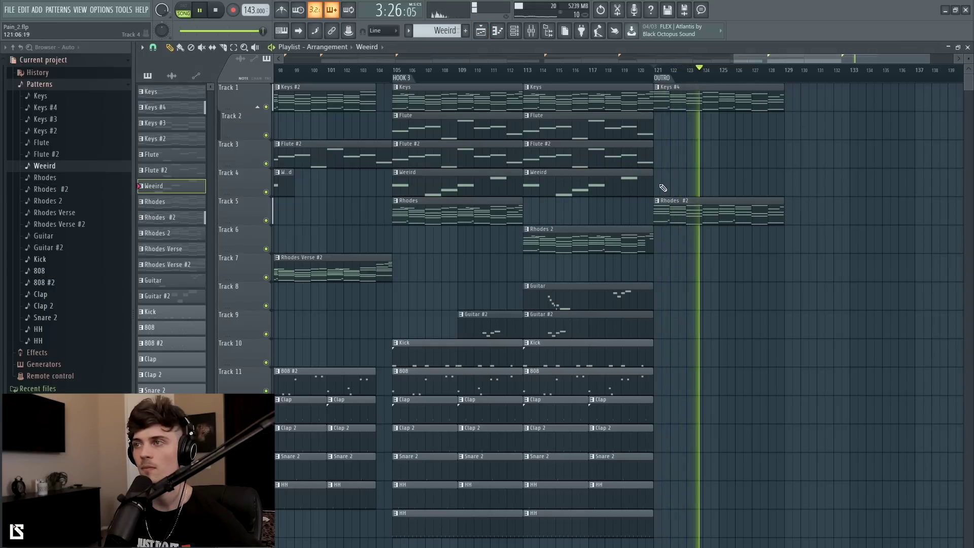
click(663, 187)
drag(779, 183, 687, 191)
Step: Extend the outro's Keys #4 clip on Track 1 past bar 130
drag(783, 102, 811, 104)
scroll(783, 69, up, 3)
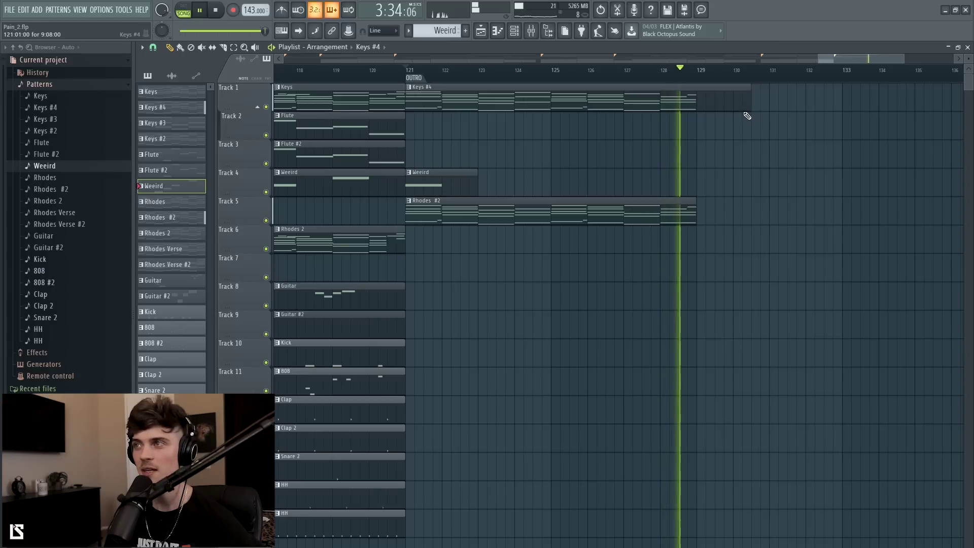
drag(750, 106, 756, 107)
key(space)
scroll(756, 108, down, 10)
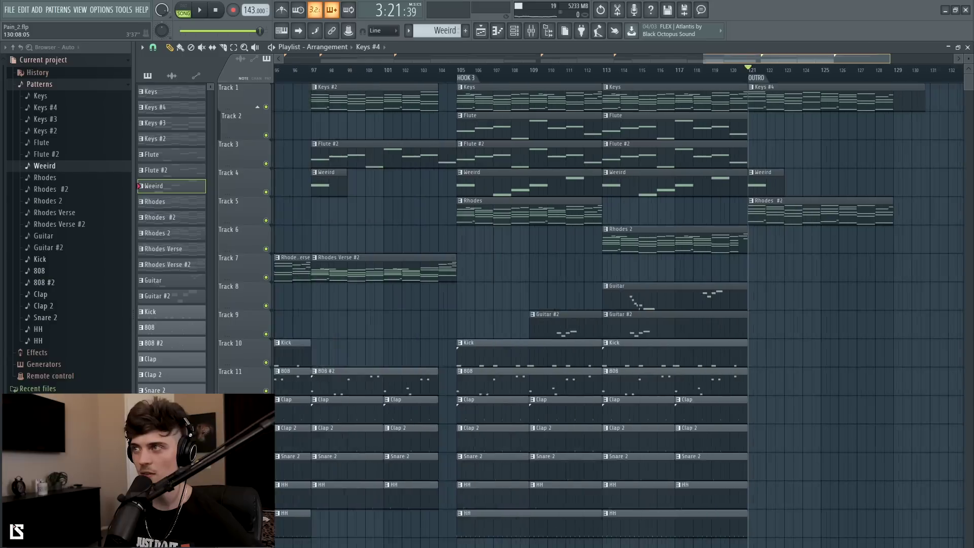
Step: Examine the arrangement from the intro through the first verse and place the playhead just before bar 25
click(276, 71)
scroll(388, 152, up, 5)
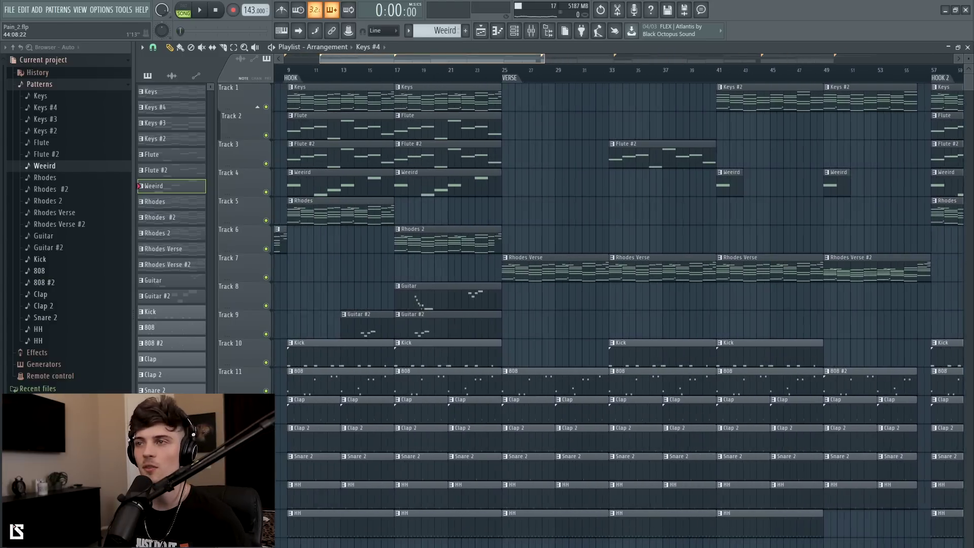
scroll(619, 304, up, 2)
scroll(584, 304, down, 3)
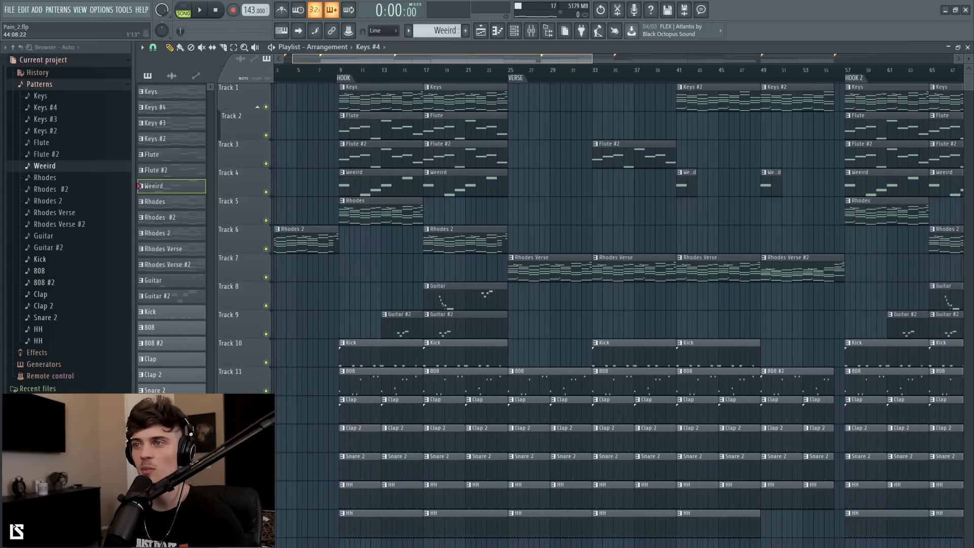
scroll(471, 70, down, 3)
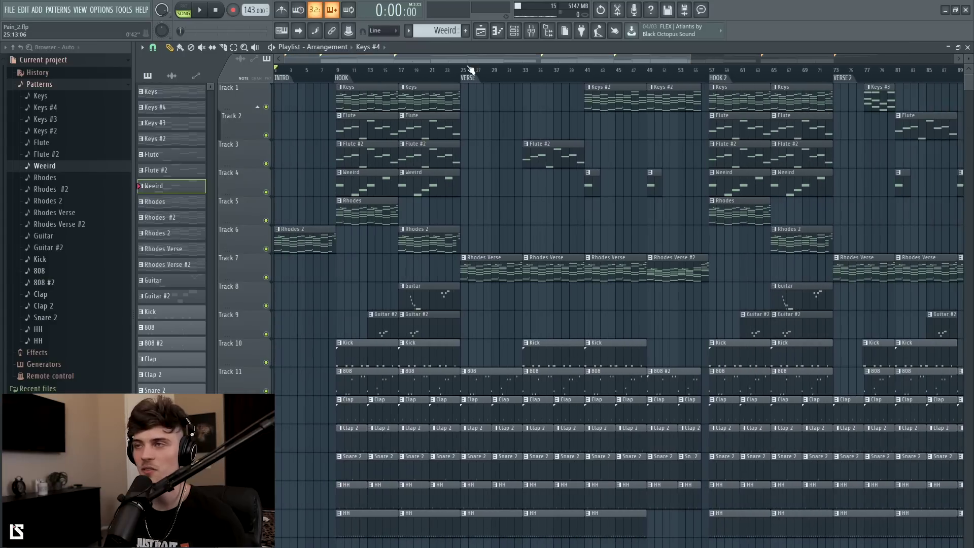
click(462, 71)
scroll(462, 71, up, 5)
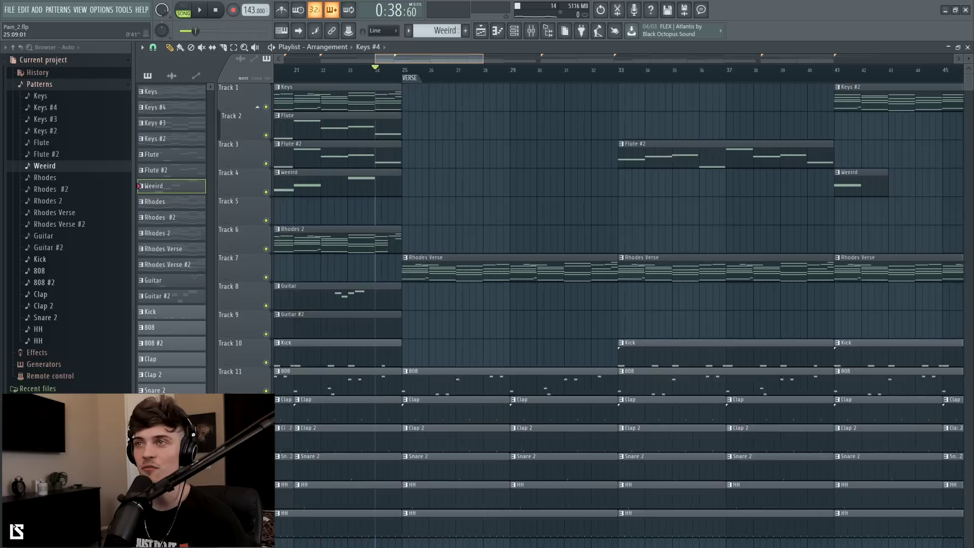
scroll(467, 67, up, 2)
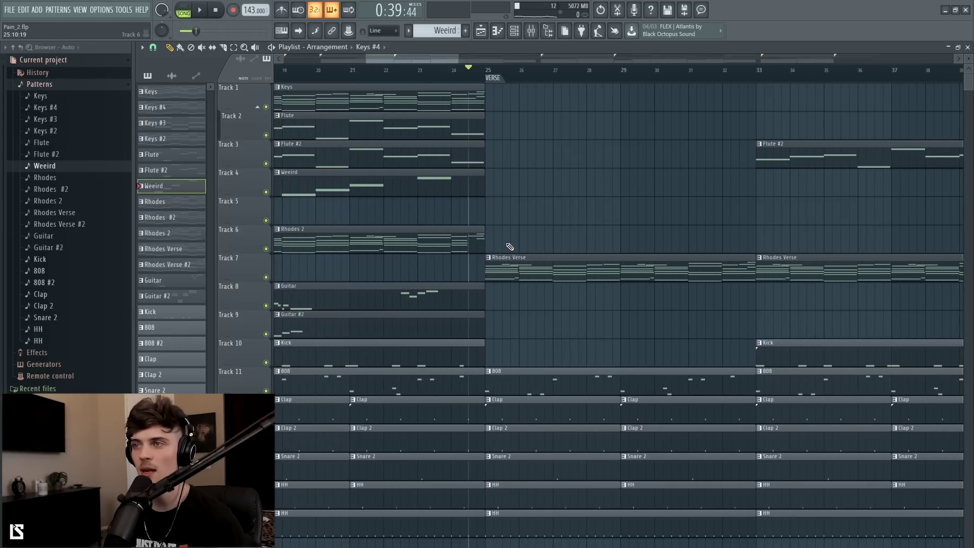
Step: Solo Tracks 6 and 7 and play the transition from the first hook into the verse at bar 25
right_click(266, 277)
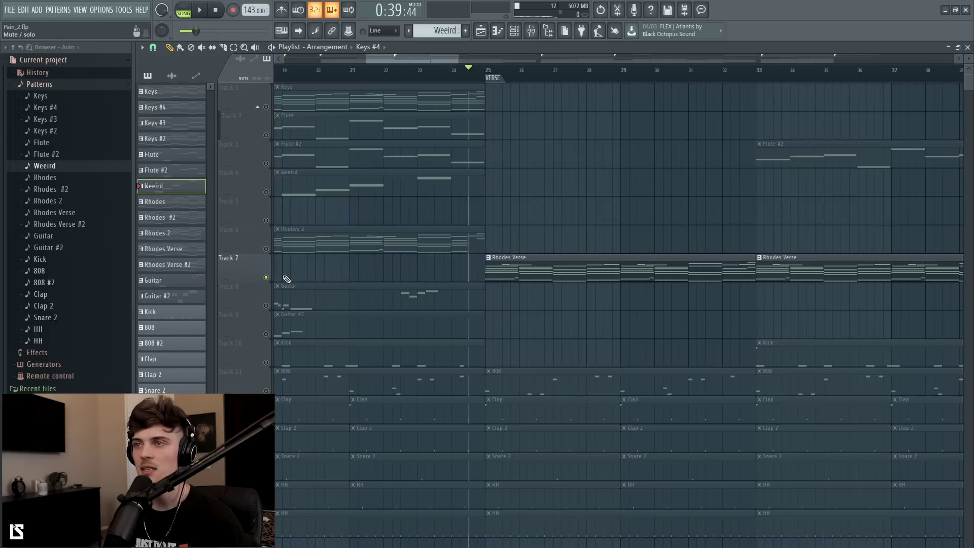
click(265, 248)
click(438, 70)
key(space)
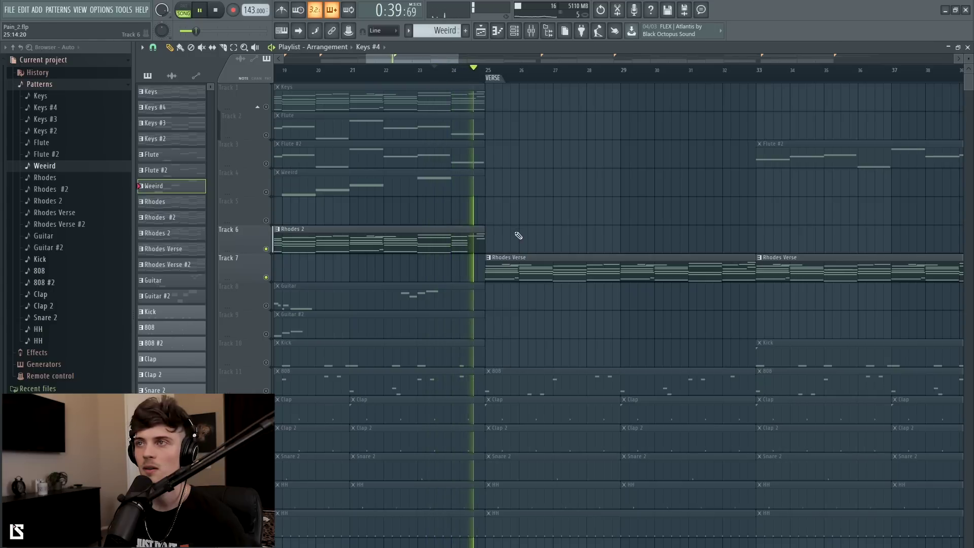
key(space)
Step: Make the Rhodes Verse clip at bar 25 unique and raise the G#5 note in its first bar by an octave
click(489, 258)
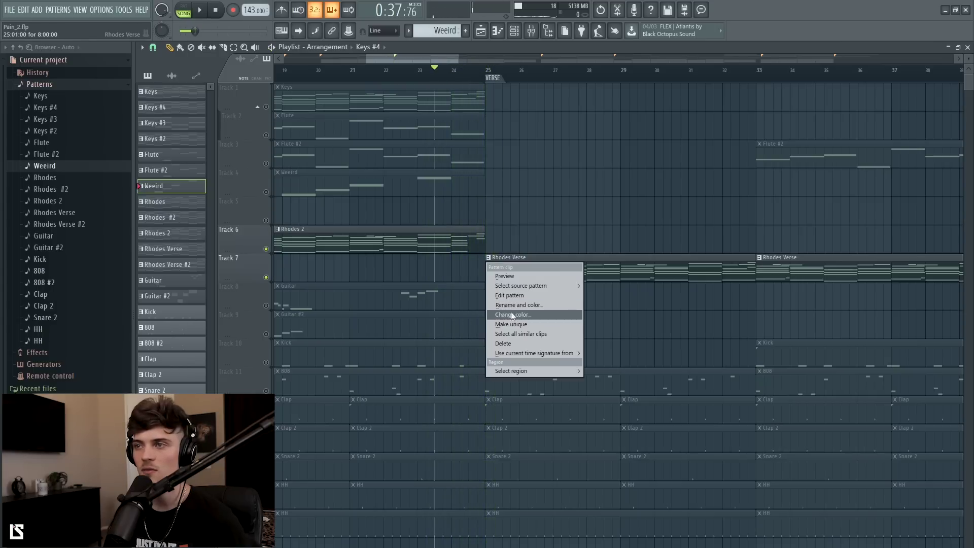
click(511, 328)
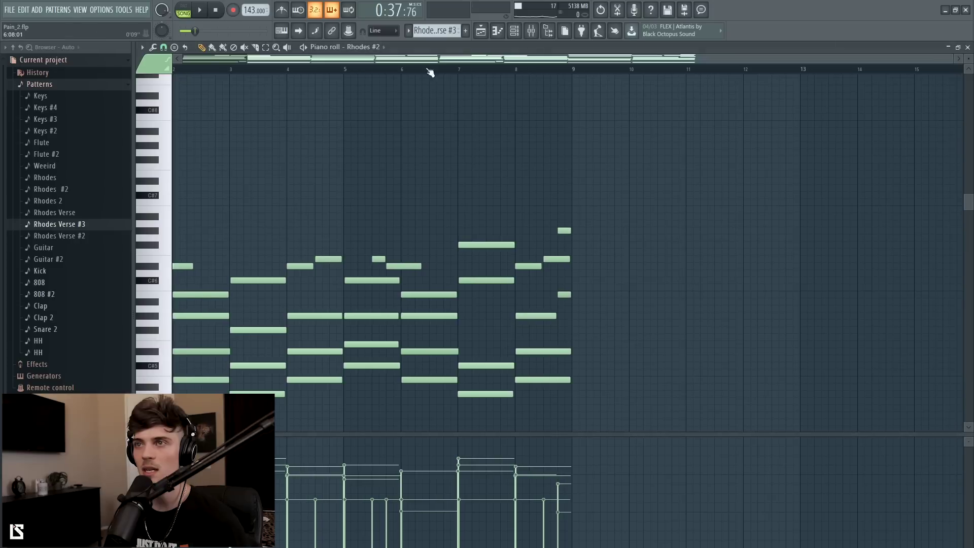
scroll(274, 317, up, 1)
click(258, 316)
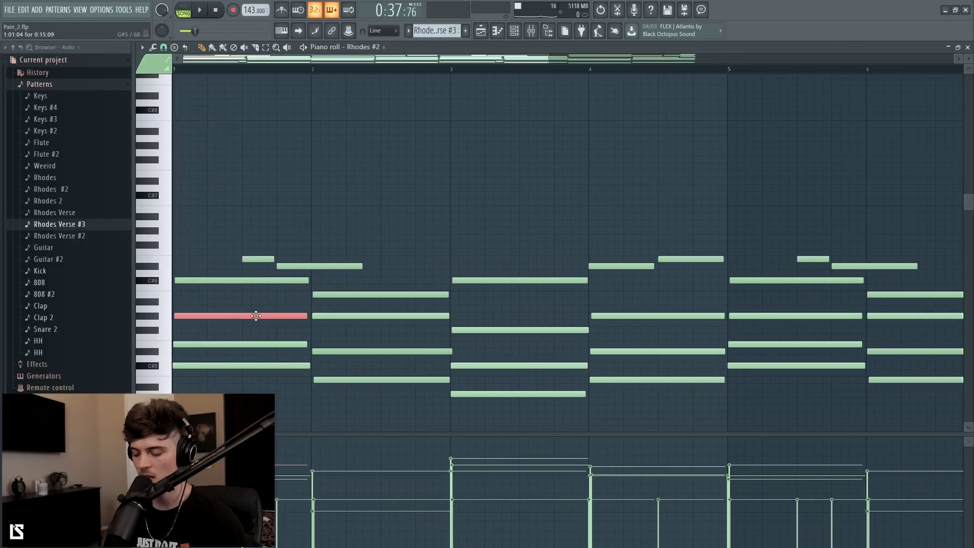
key(ctrl+Up)
click(374, 351)
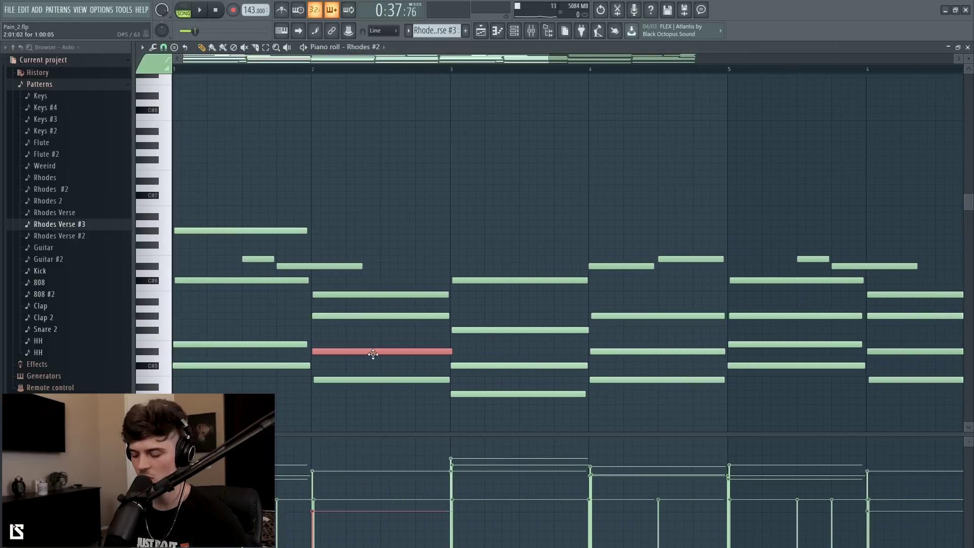
key(ctrl+Up)
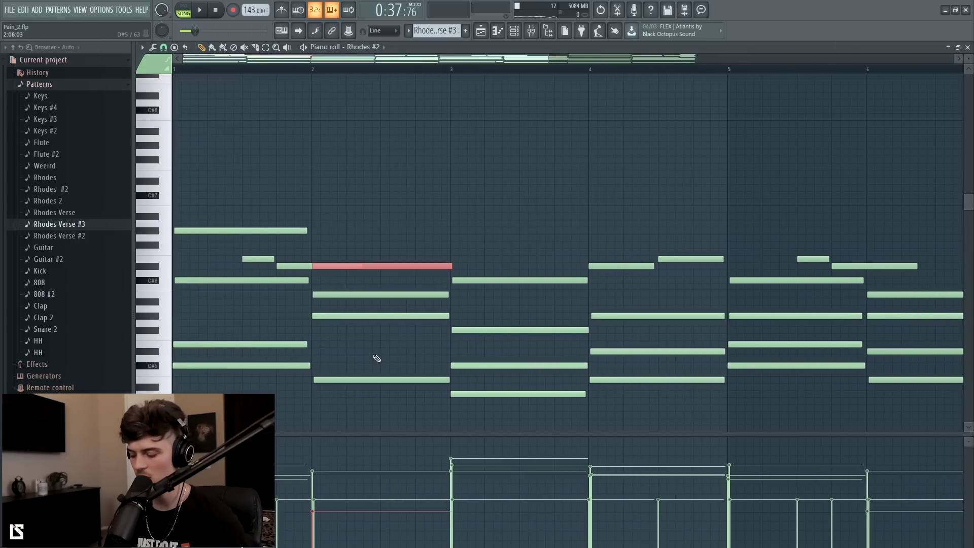
key(ctrl+z)
Step: Raise the B5 note in the second bar of Rhodes Verse #3 by an octave and play the transition into the verse
click(403, 317)
key(ctrl+Up)
key(F5)
key(space)
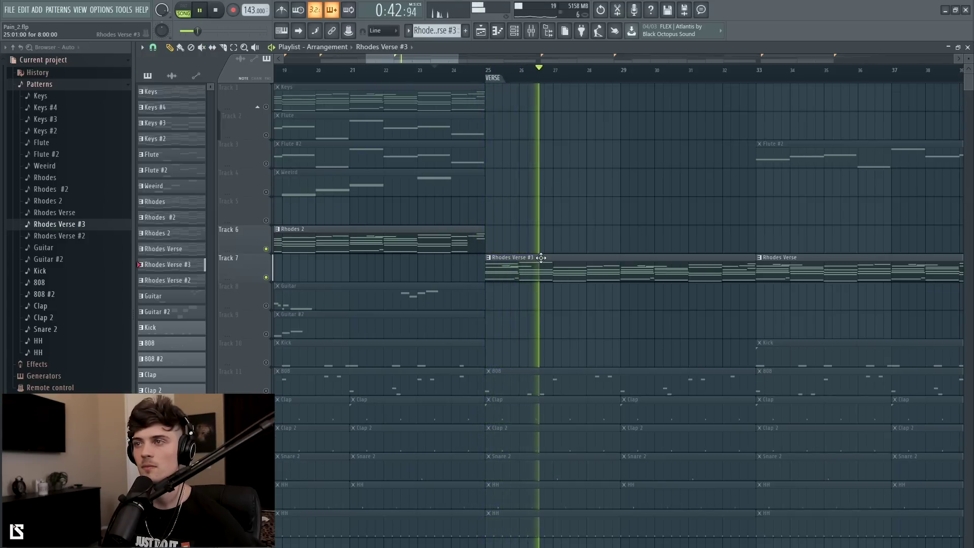
key(F7)
click(498, 348)
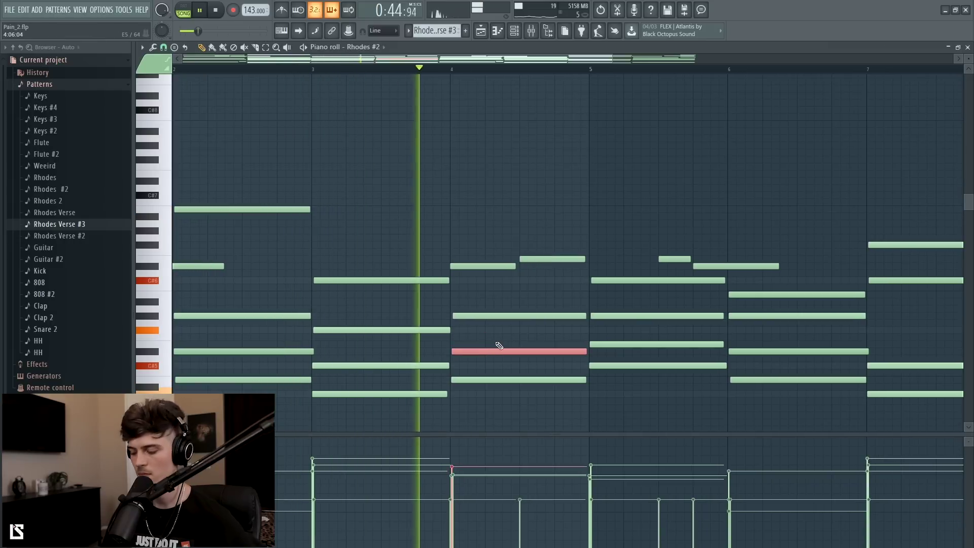
key(ctrl+Up)
key(ctrl+Down)
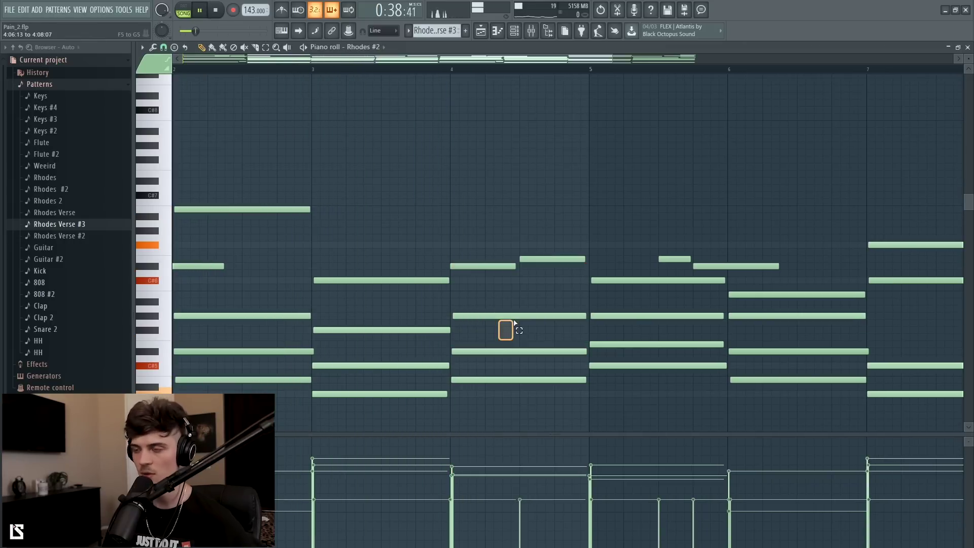
Step: Raise the G#5 note in the fourth bar of Rhodes Verse #3 by an octave
click(518, 315)
key(ctrl+Up)
click(388, 366)
key(ctrl+Up)
key(ctrl+Up)
key(ctrl+Down)
key(ctrl+Down)
Step: Raise the F#5 note in the third bar of Rhodes Verse #3 by an octave and listen to it in the playlist
click(405, 330)
key(ctrl+Up)
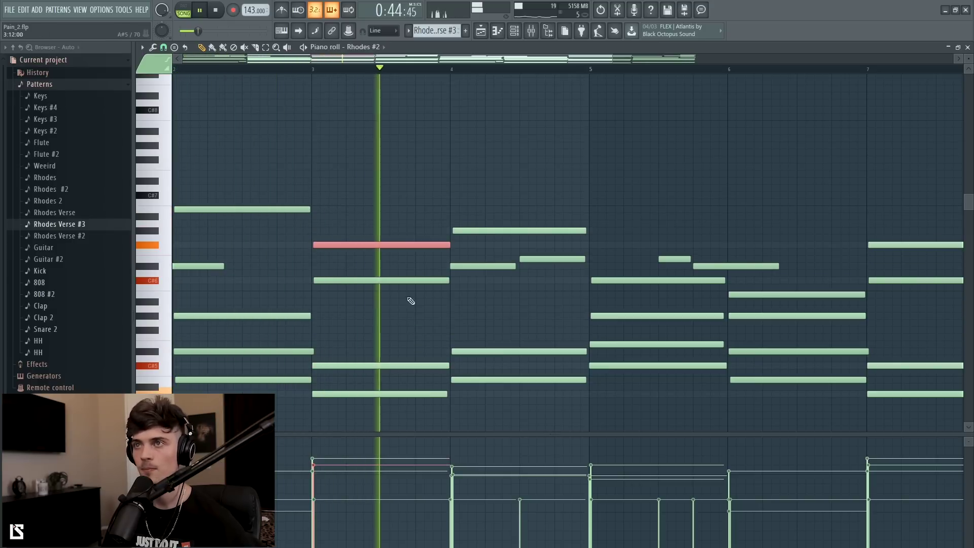
key(F5)
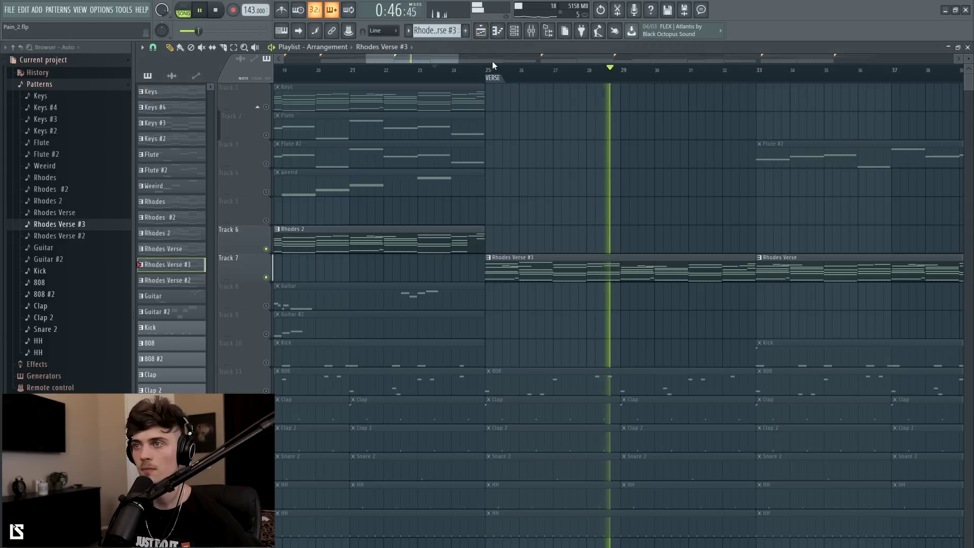
key(space)
Step: Unsolo the tracks and play the full mix from about bar 22 into the first verse
ctrl+click(265, 249)
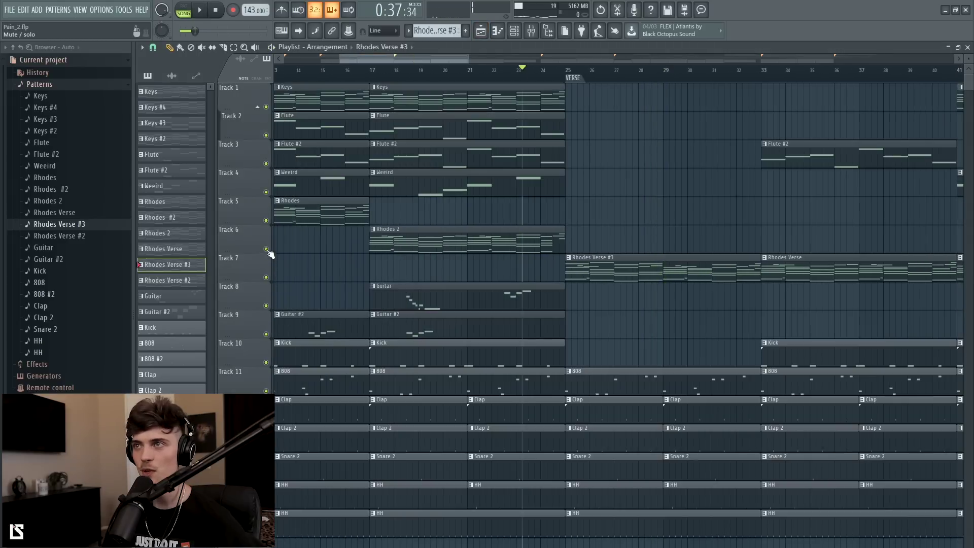
drag(501, 69, 493, 69)
key(space)
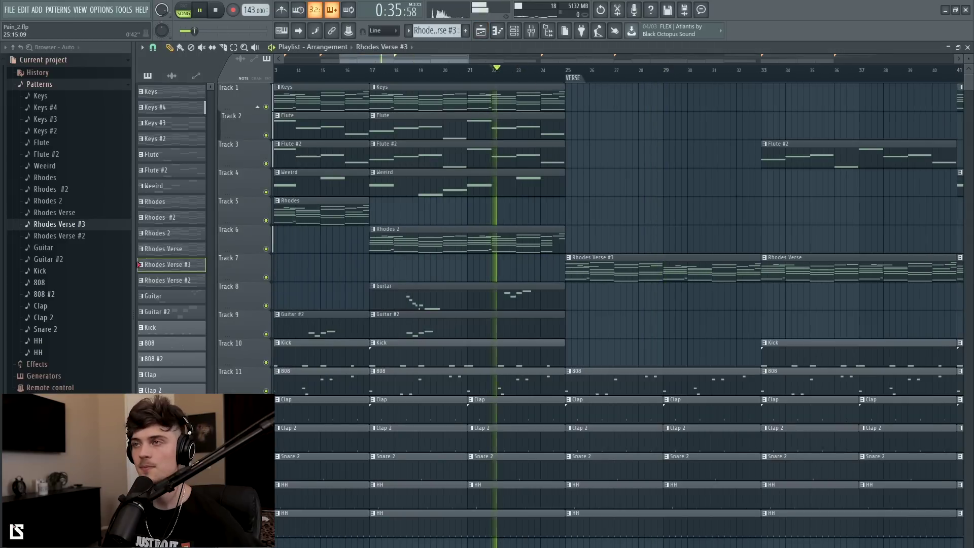
scroll(587, 57, down, 1)
scroll(593, 87, down, 2)
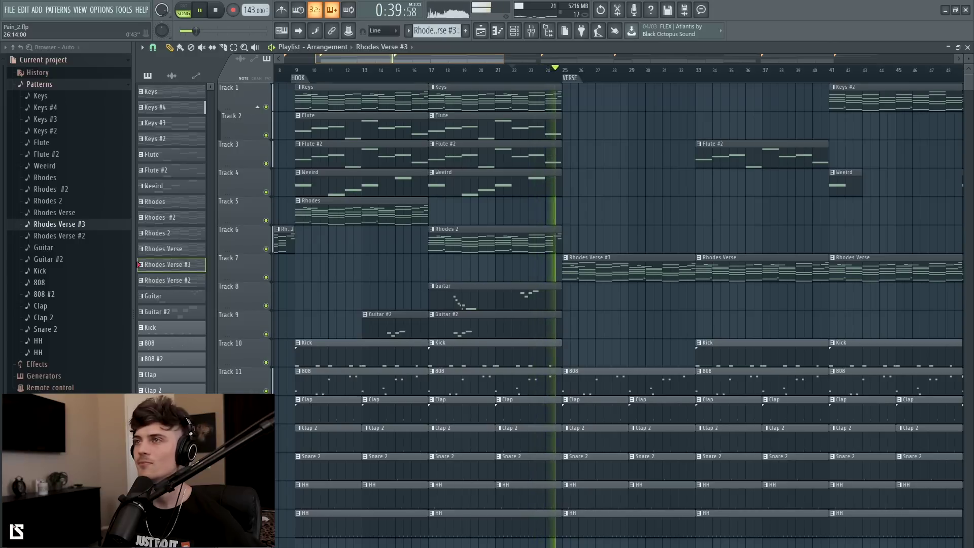
scroll(564, 86, down, 1)
scroll(609, 66, down, 2)
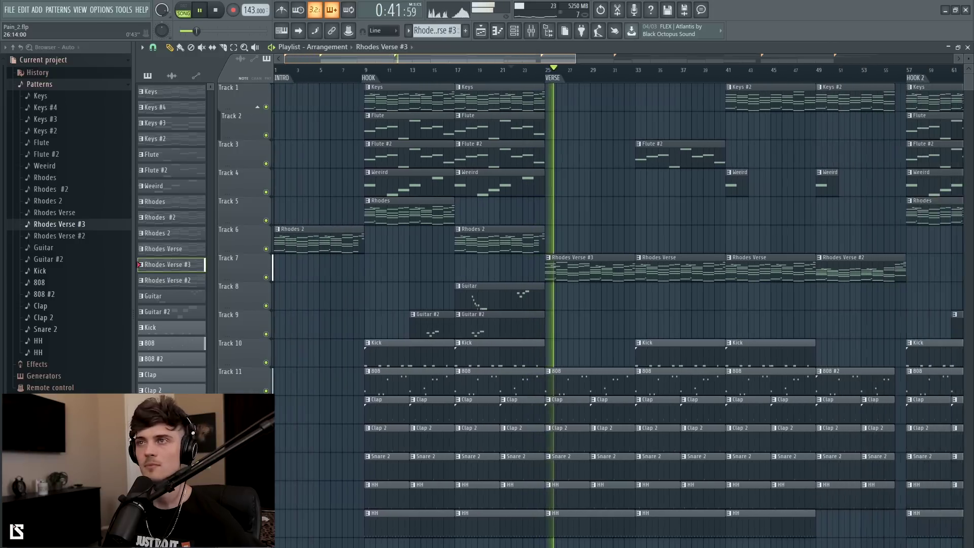
scroll(584, 67, down, 4)
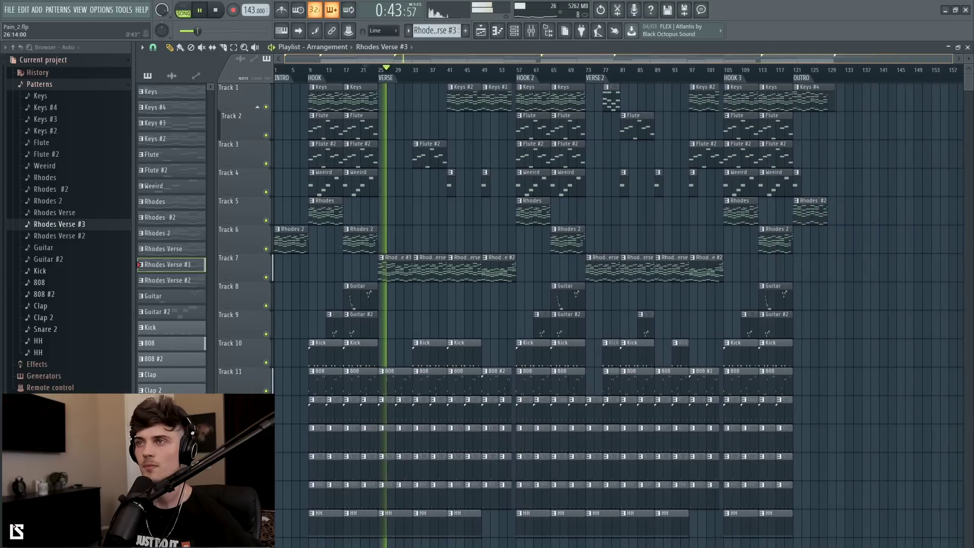
Step: Stop playback, check the song's length at the end of the outro, and review the full arrangement from the start
key(space)
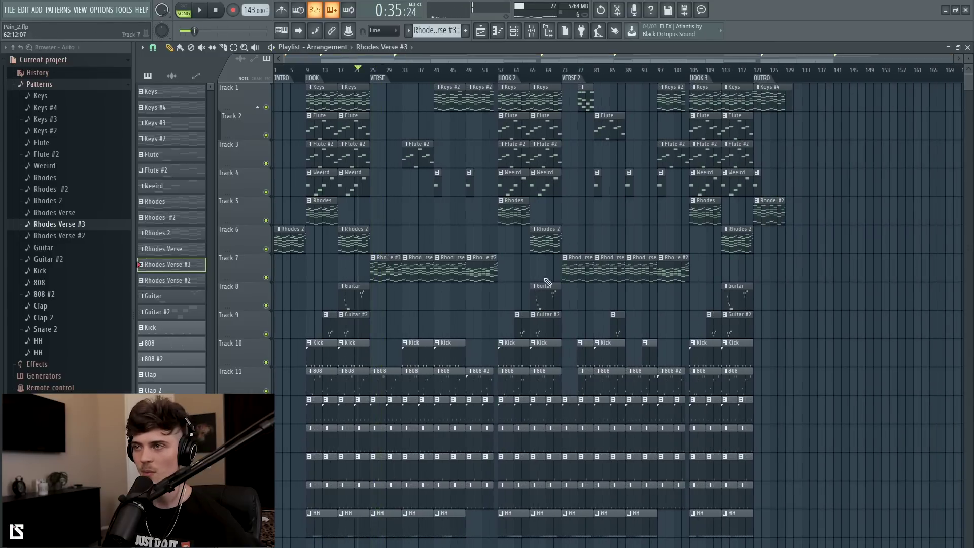
right_click(567, 272)
click(567, 273)
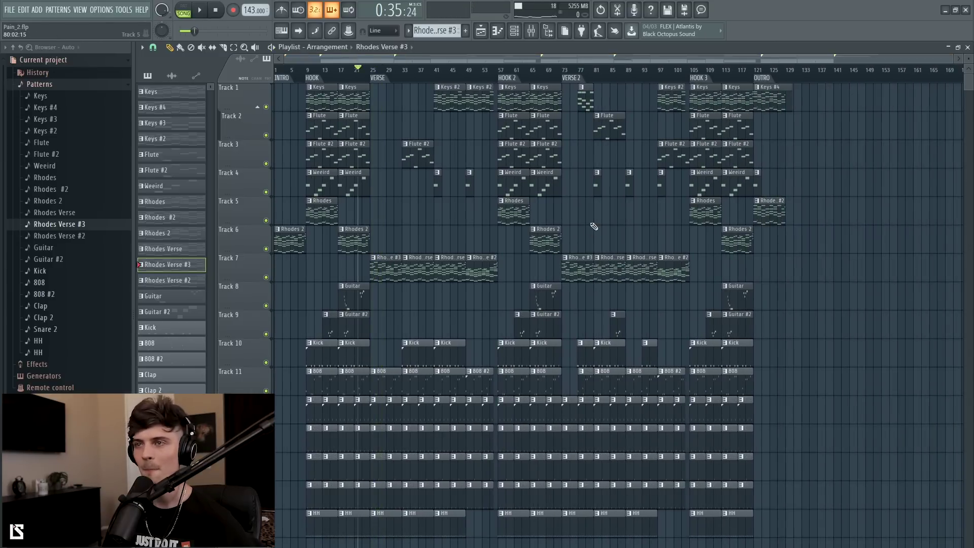
drag(763, 76, 791, 75)
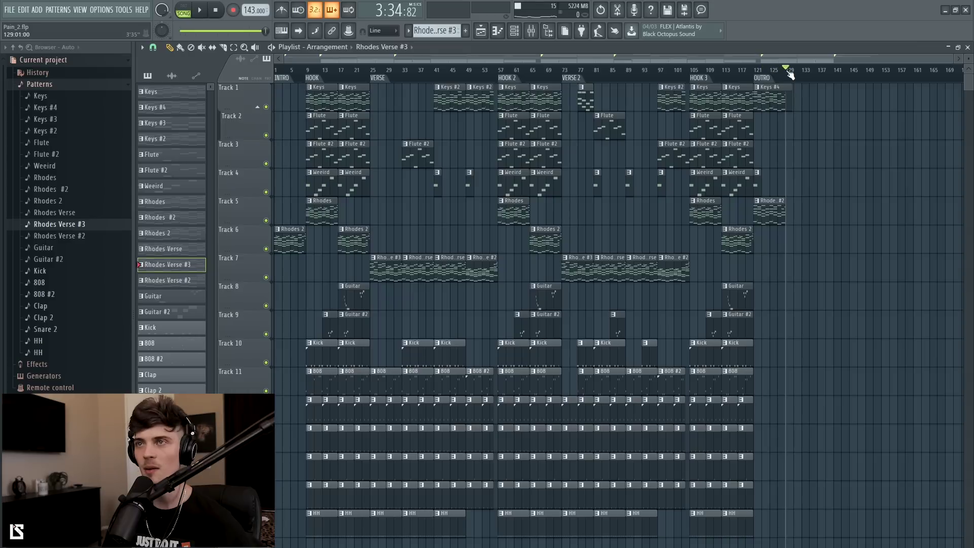
drag(347, 76, 215, 83)
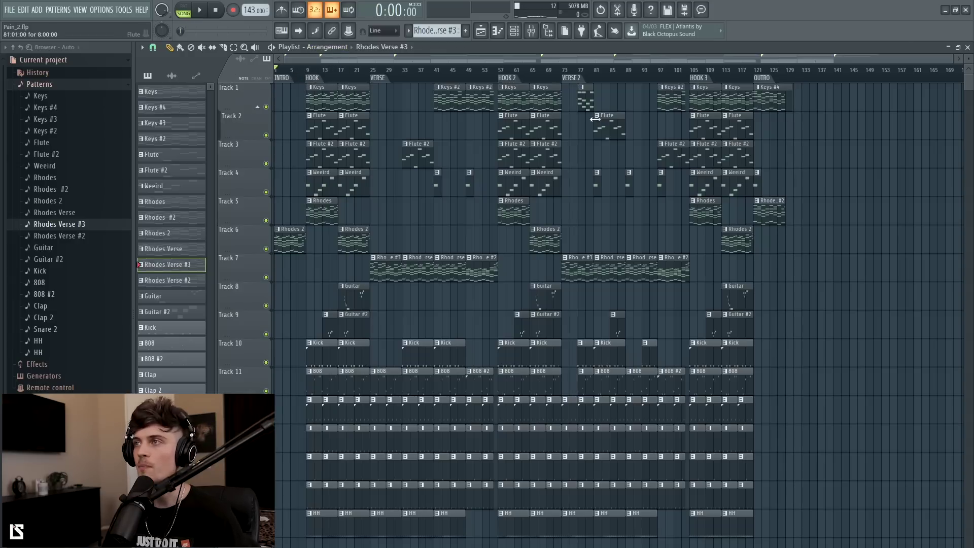
scroll(770, 82, up, 4)
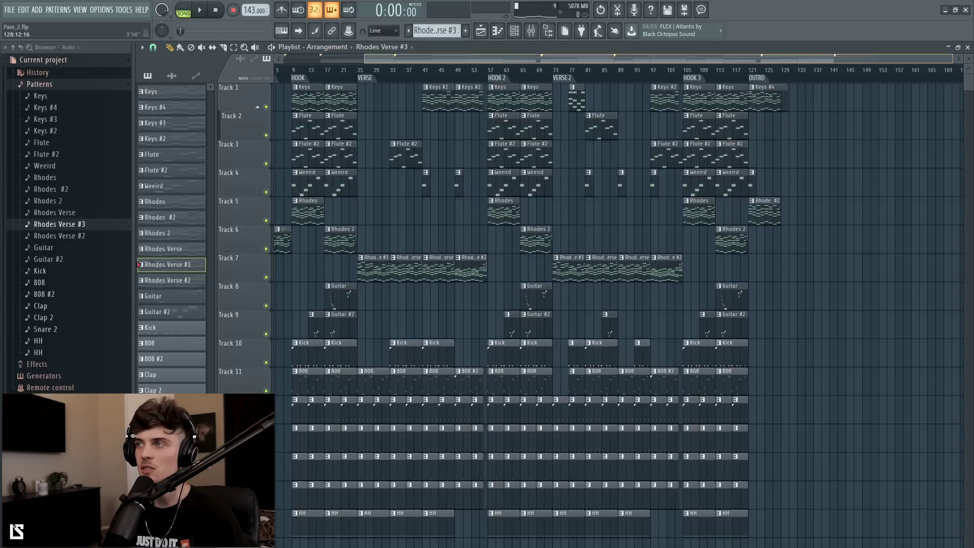
scroll(772, 62, down, 4)
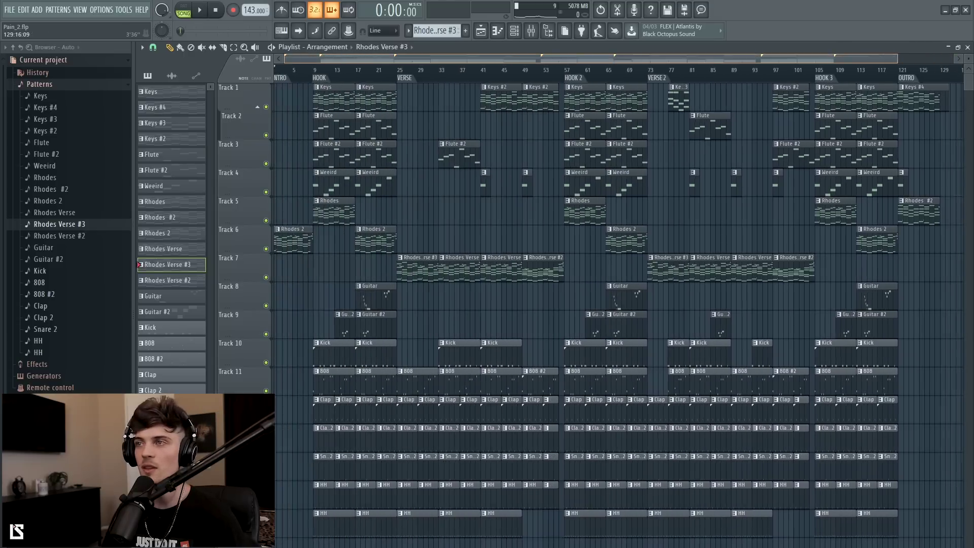
scroll(773, 62, down, 3)
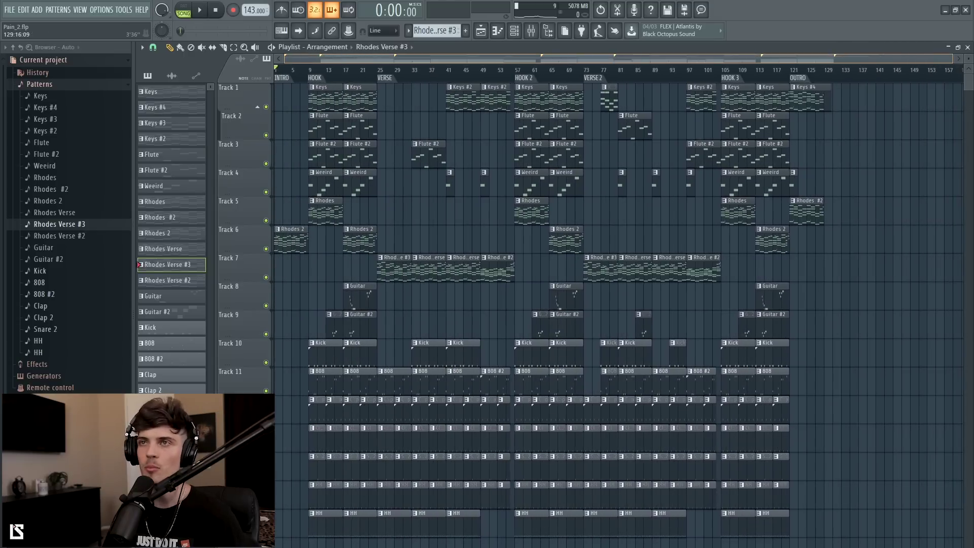
Step: Try a 90 BPM tempo, check the first verse's start time, and return the tempo to 143 BPM
drag(249, 10, 249, 16)
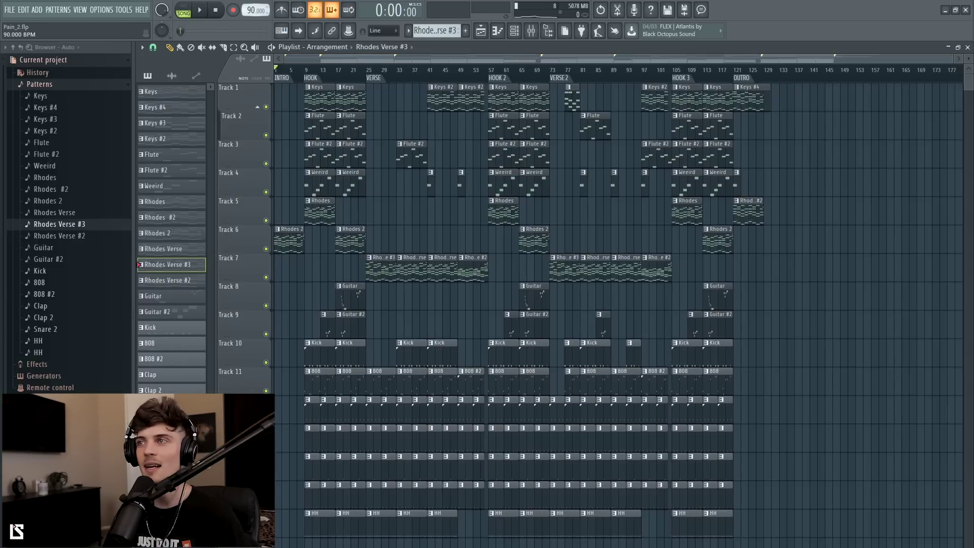
drag(757, 74, 372, 74)
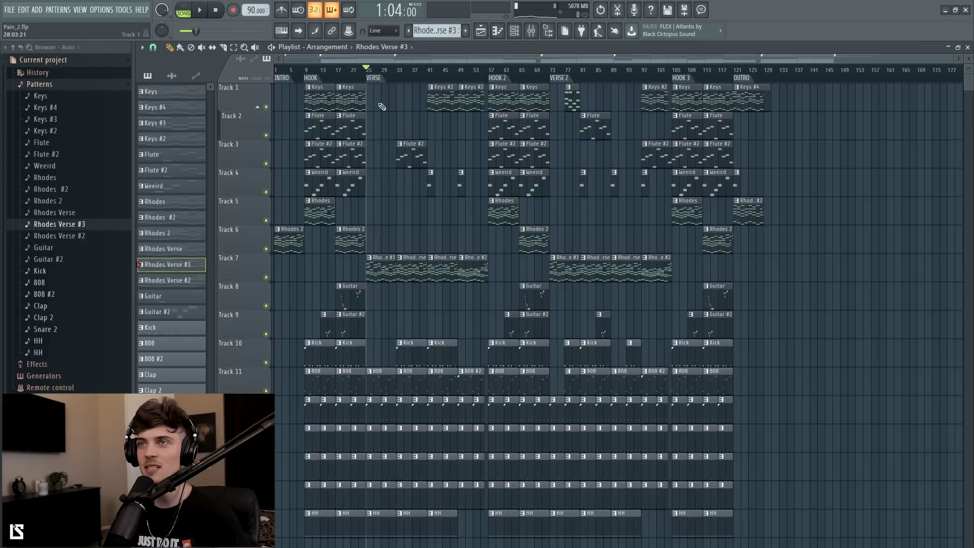
drag(249, 10, 248, 6)
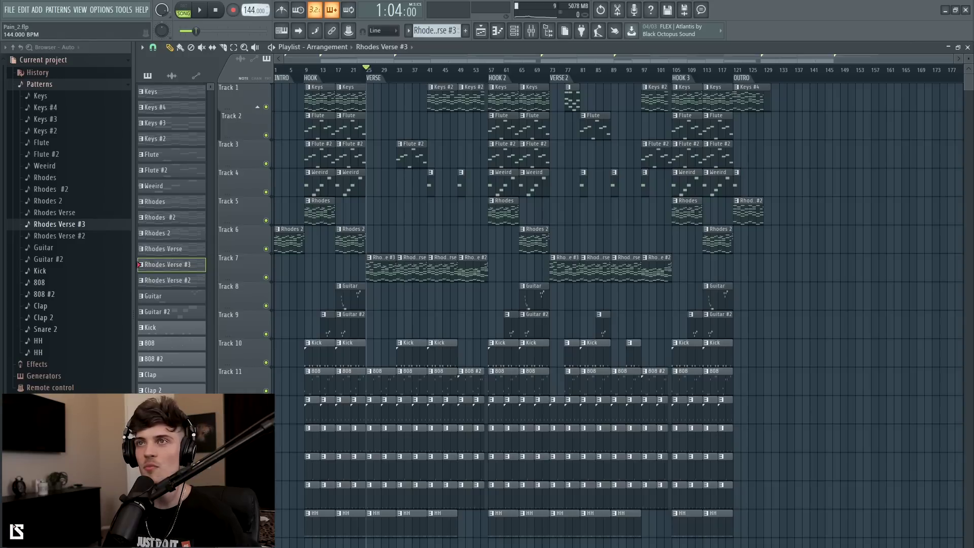
drag(251, 10, 251, 12)
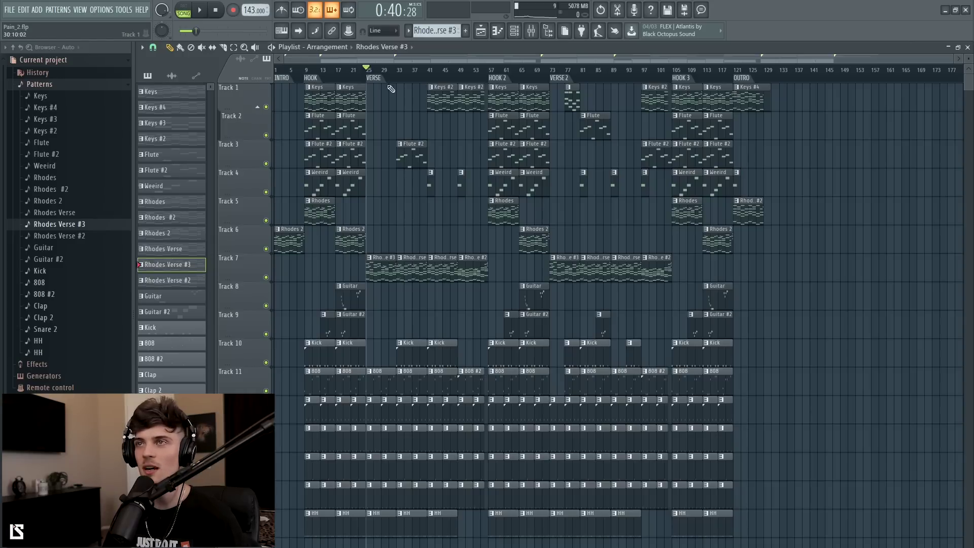
Step: Try moving the first HOOK section's content right, past the first verse, and check where the reordered sections start
scroll(289, 82, up, 5)
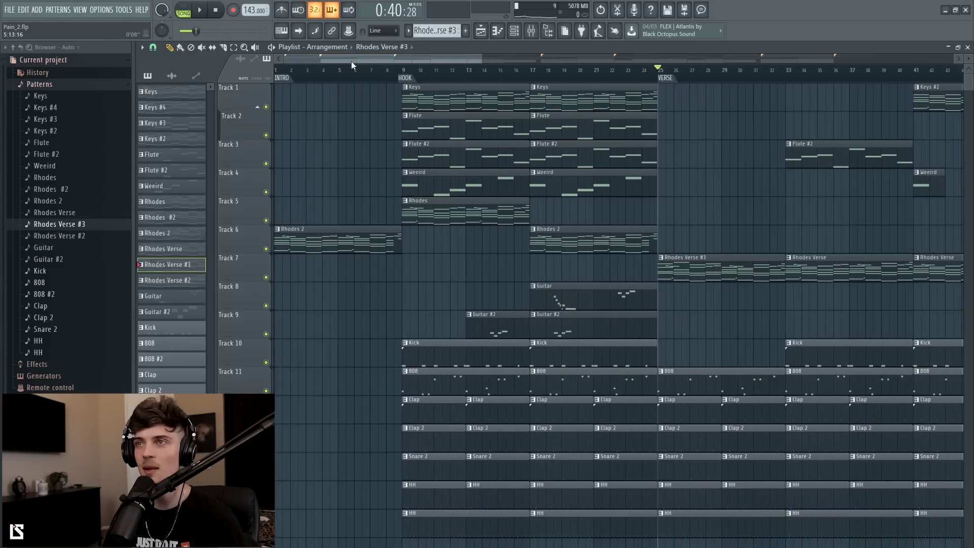
scroll(354, 71, down, 2)
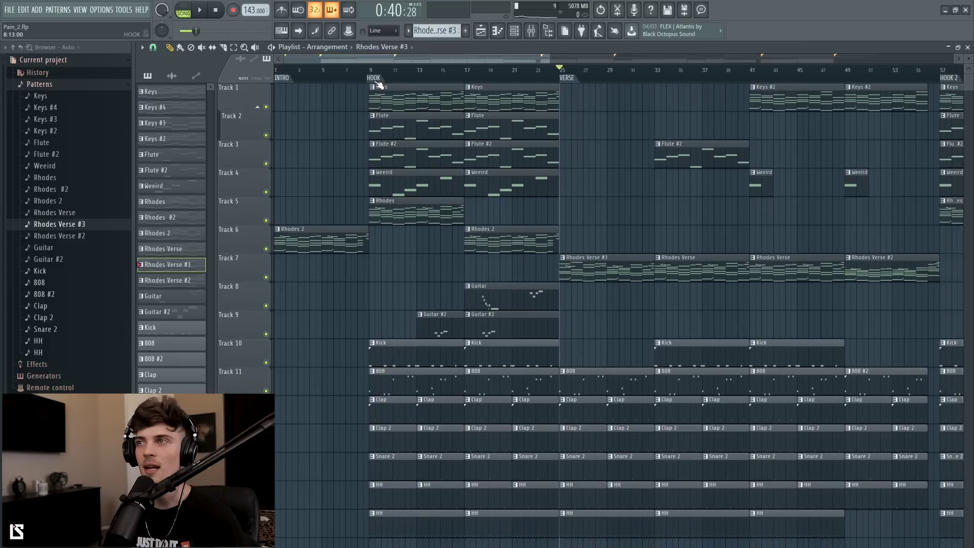
scroll(379, 83, down, 2)
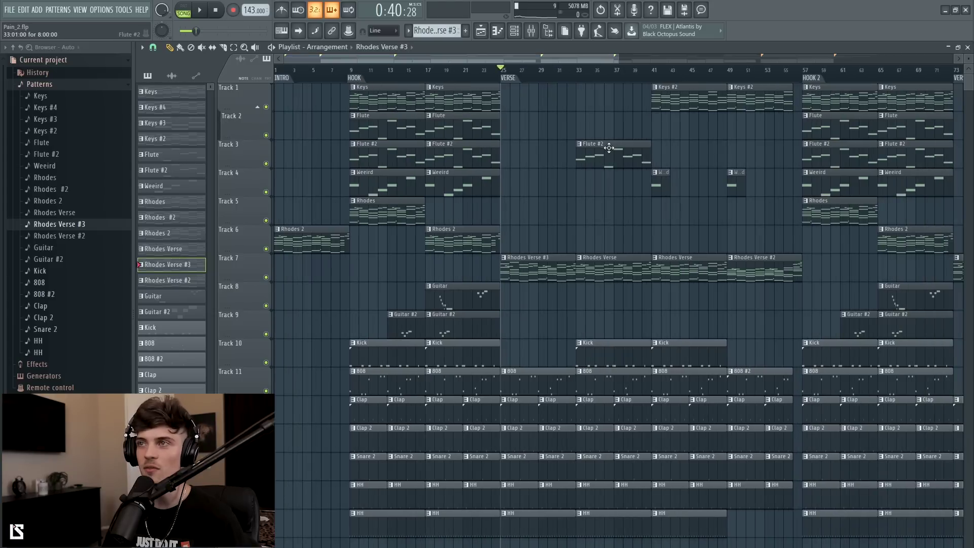
right_click(357, 81)
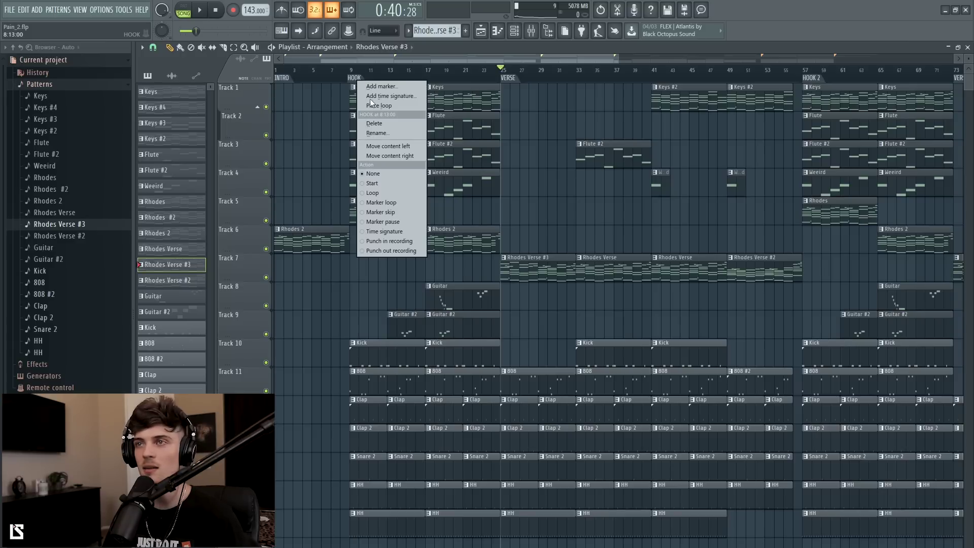
click(391, 156)
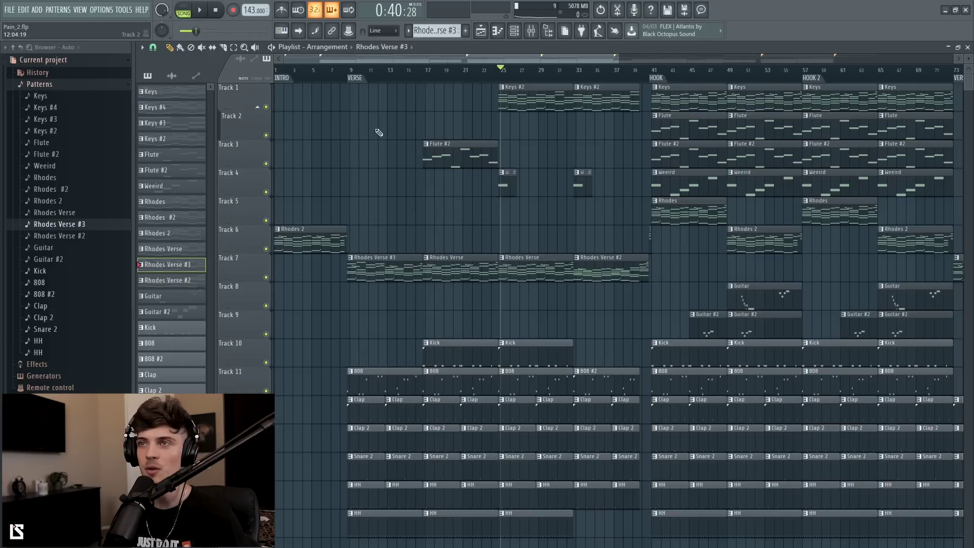
drag(618, 59, 709, 58)
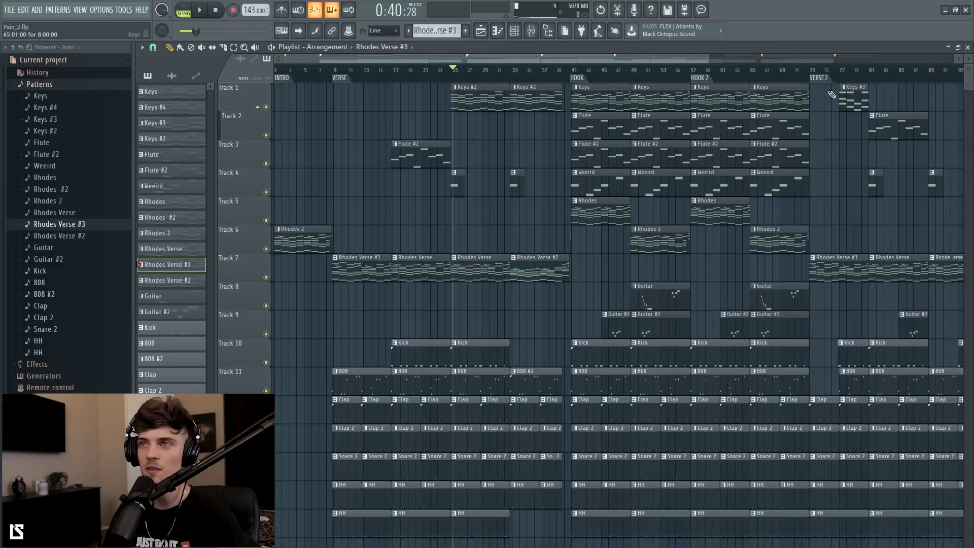
key(space)
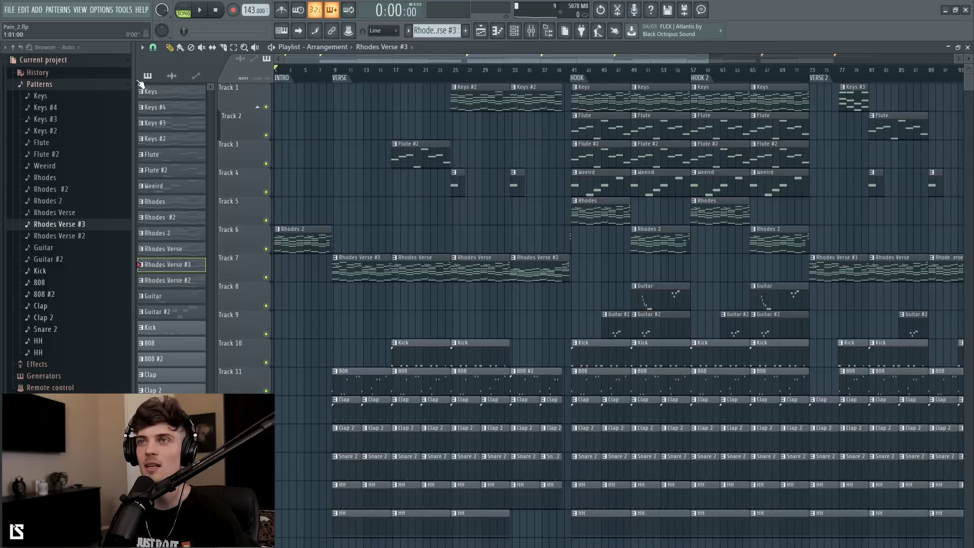
click(330, 71)
click(565, 70)
Step: Try moving the first HOOK section's content left, ahead of the intro, and undo the move
right_click(341, 80)
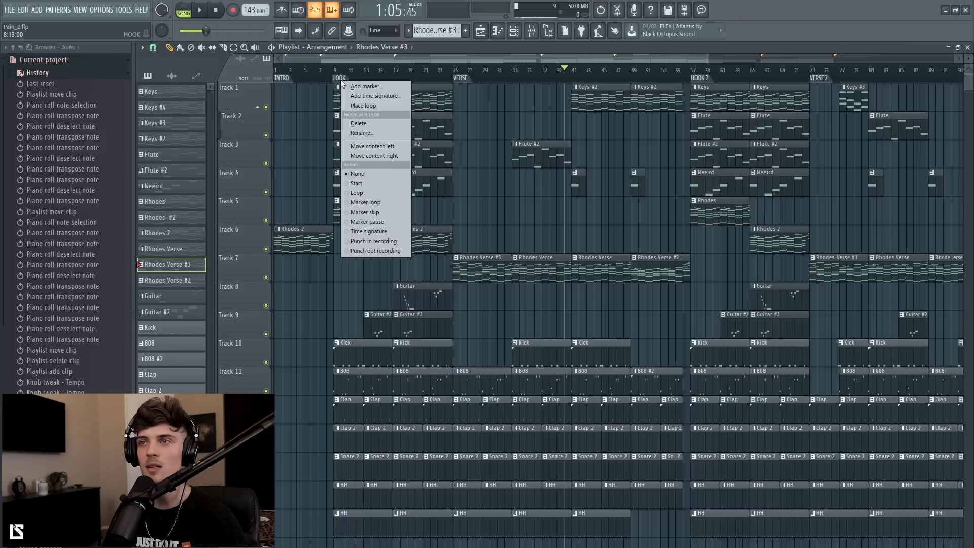
click(373, 147)
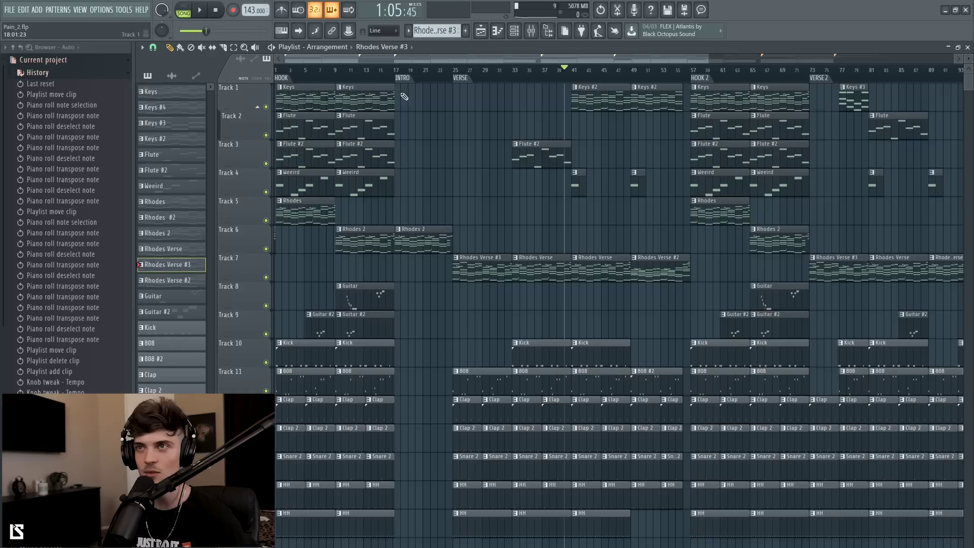
click(277, 76)
key(space)
key(space)
key(ctrl+z)
Step: Open the marker options for the first VERSE section
scroll(435, 87, down, 2)
right_click(414, 80)
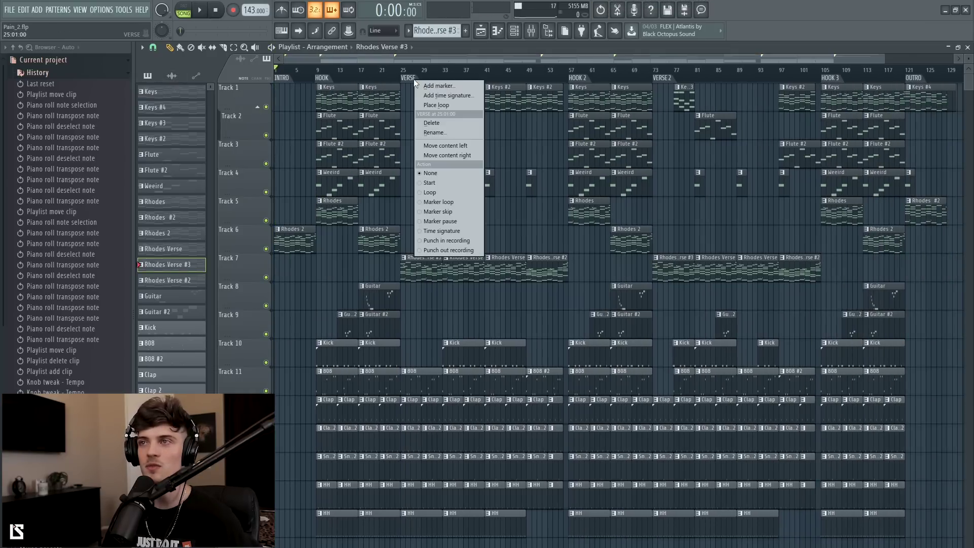